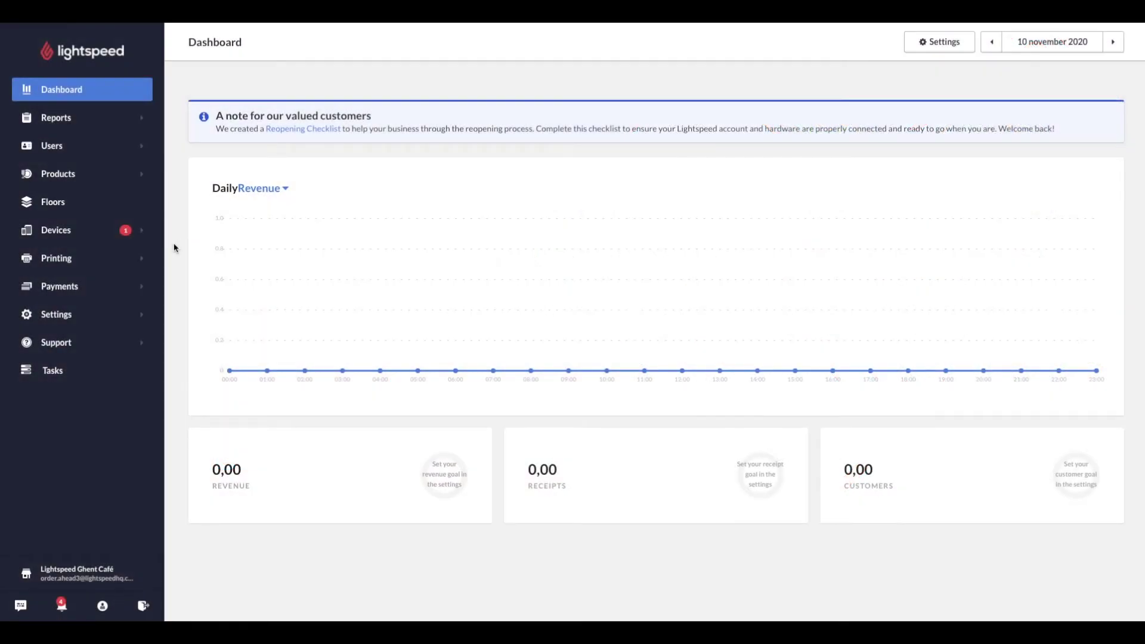
Step: Create a new shortcut category named 'OrderAhead Snacks' under Products > Categories
left_click(62, 176)
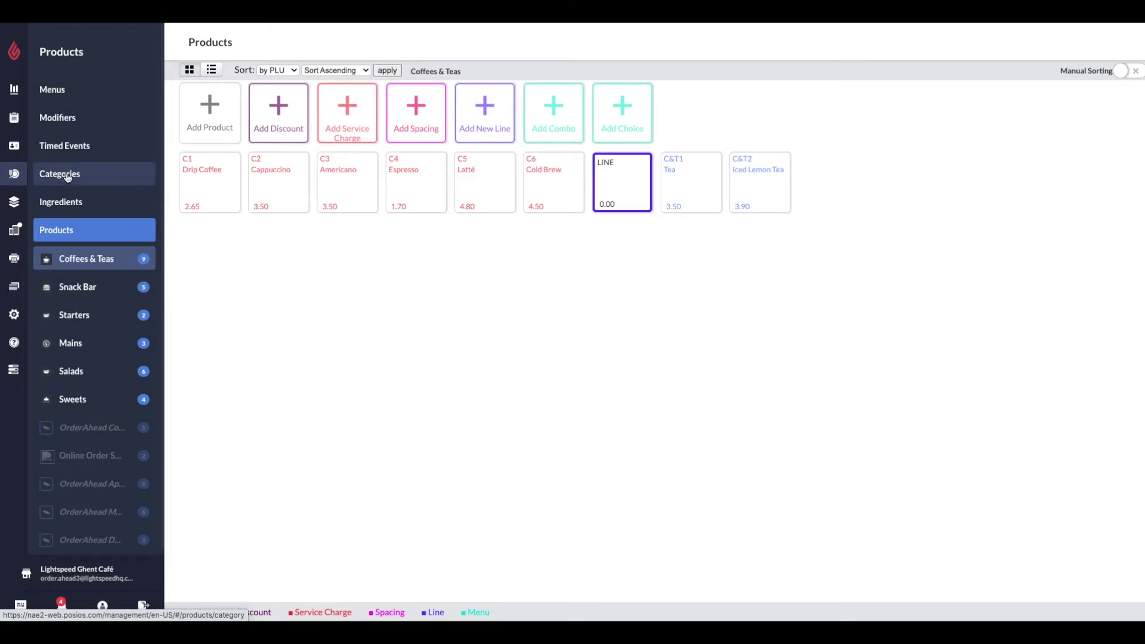
left_click(67, 177)
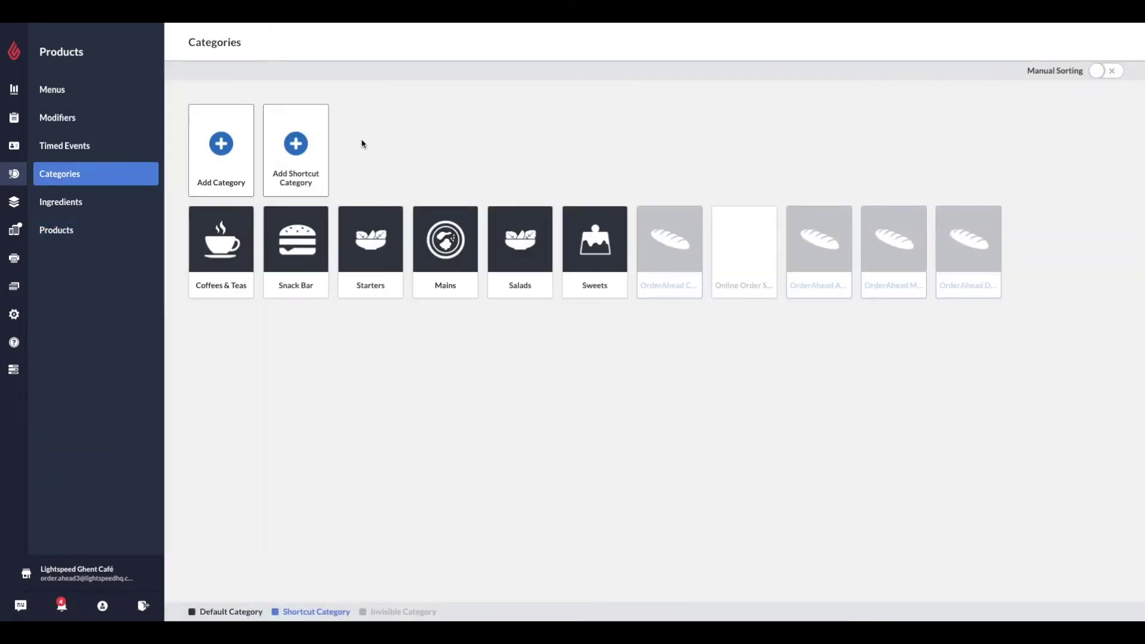
left_click(295, 174)
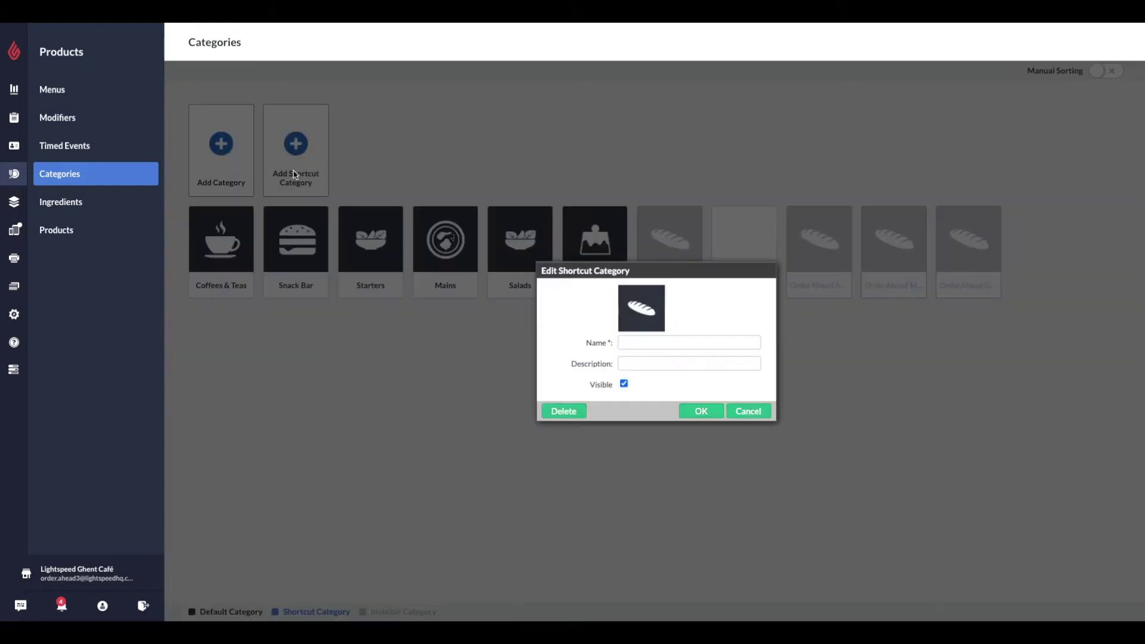
left_click(647, 343)
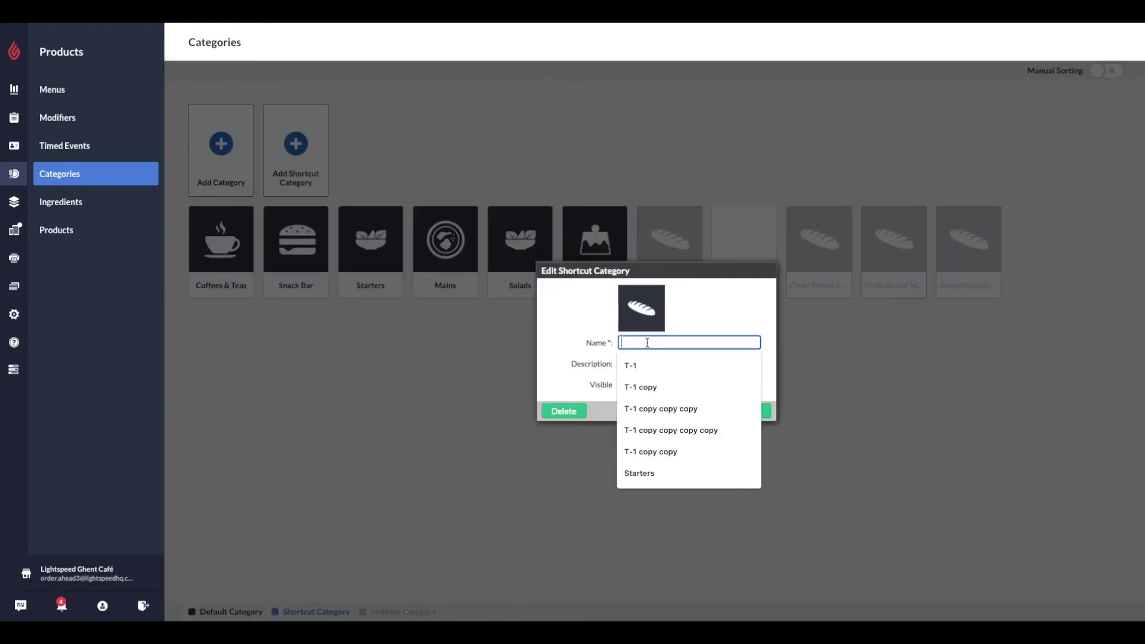
type("Order")
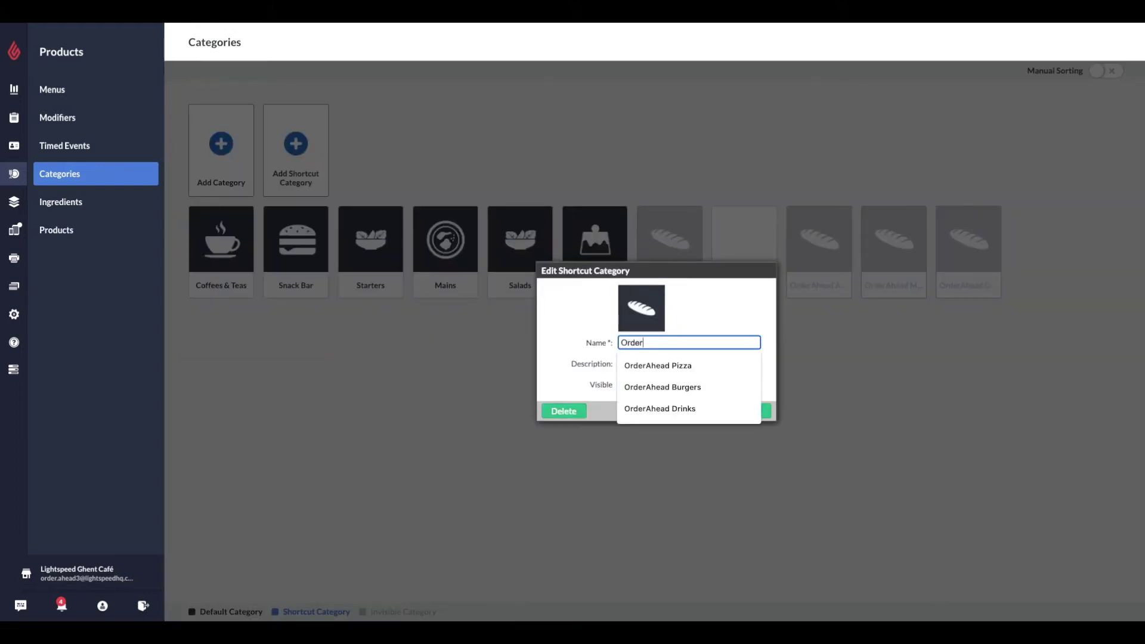
type("Ahead Snacks")
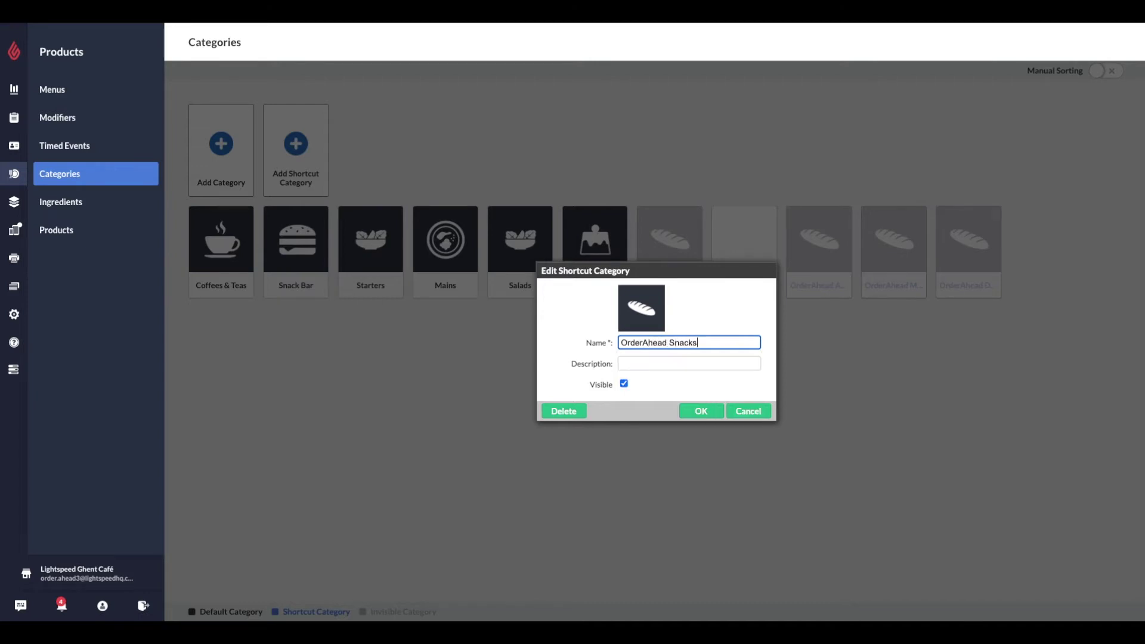
left_click(696, 410)
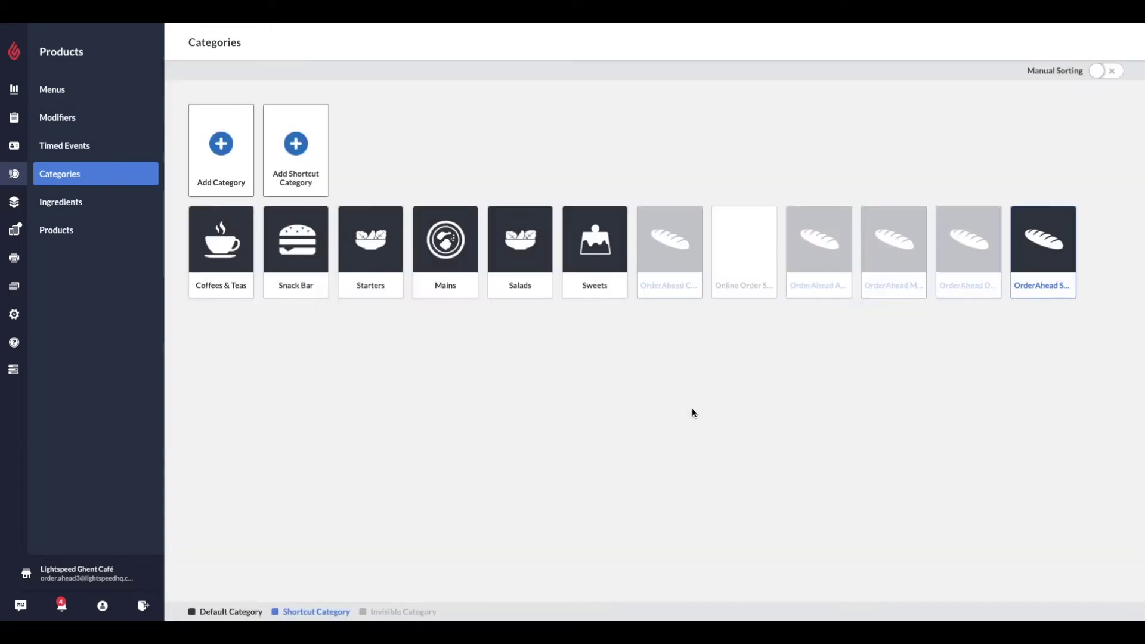
Step: Untick Visible so the OrderAhead Snacks category is hidden
left_click(1066, 268)
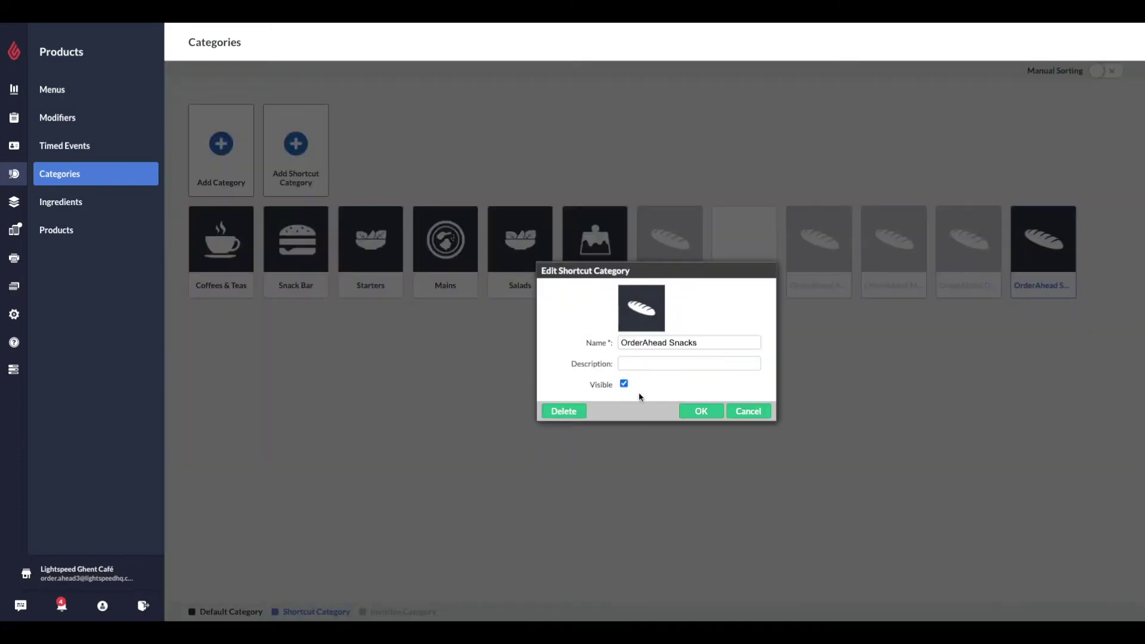
left_click(623, 383)
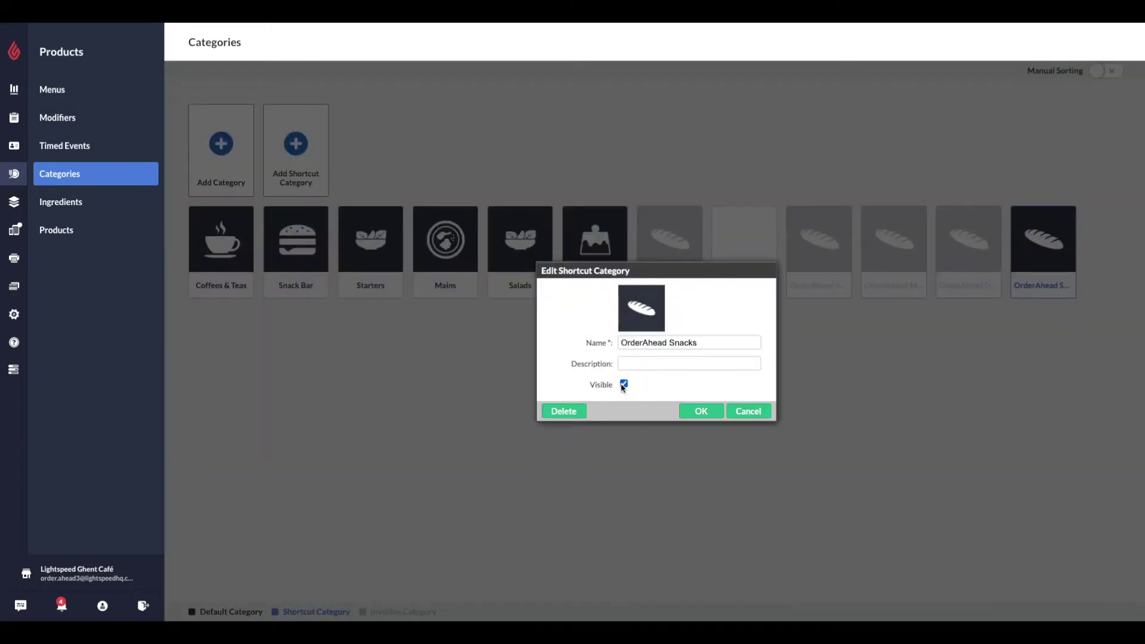
left_click(698, 412)
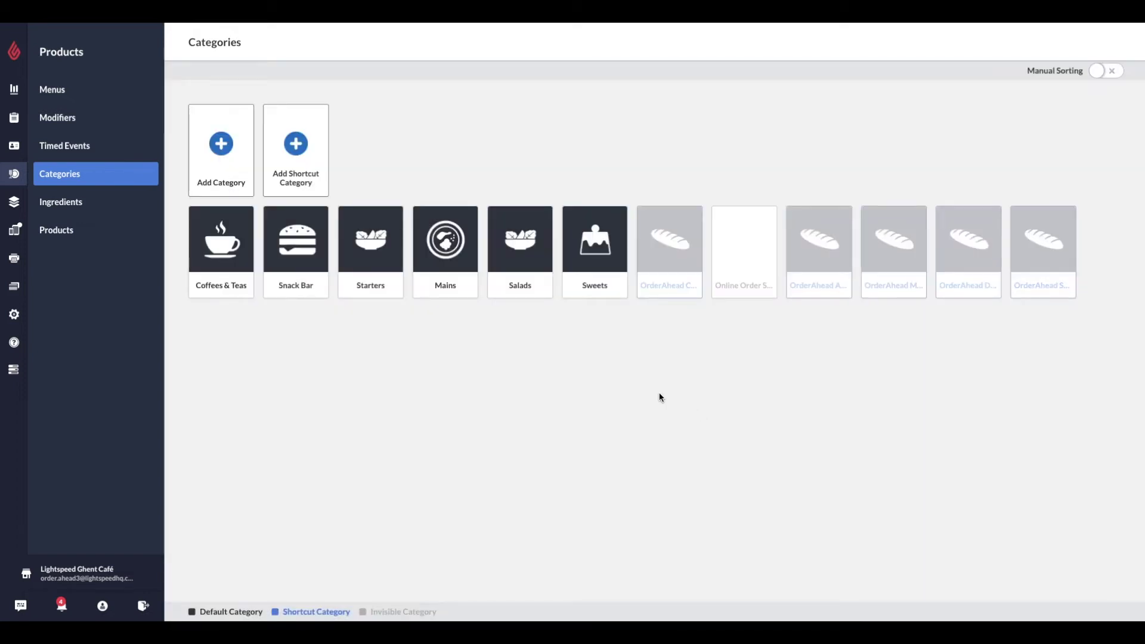
left_click(68, 231)
Step: Add Hot Dog, Fries and Onion Rings from the Snack Bar list to OrderAhead Snacks and save
scroll(94, 375, "down", 1)
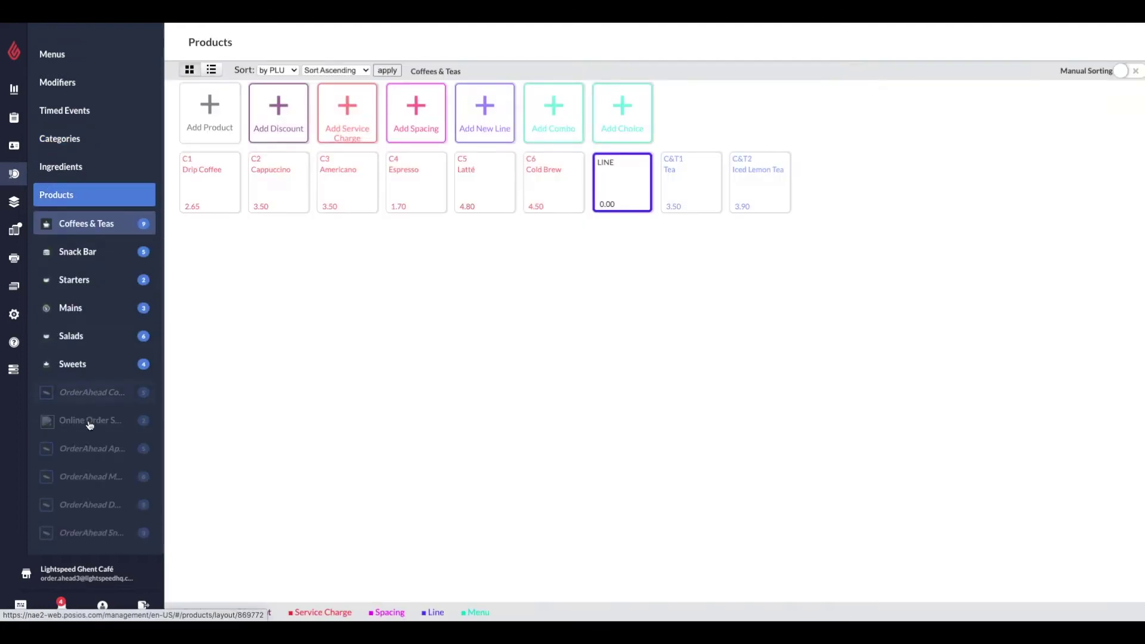
left_click(96, 529)
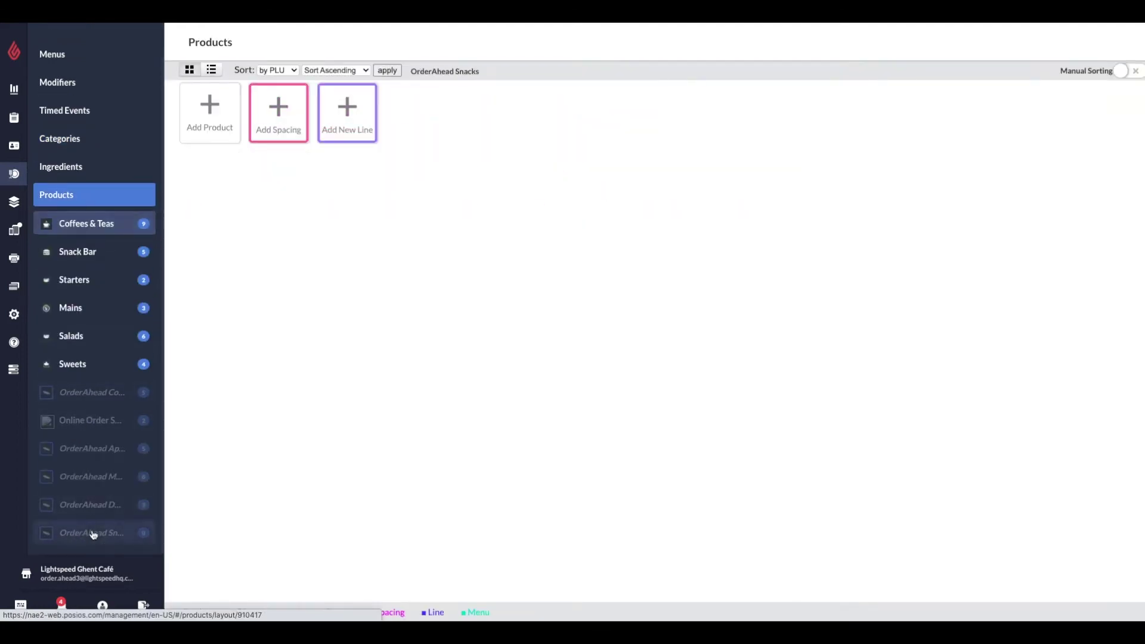
left_click(210, 118)
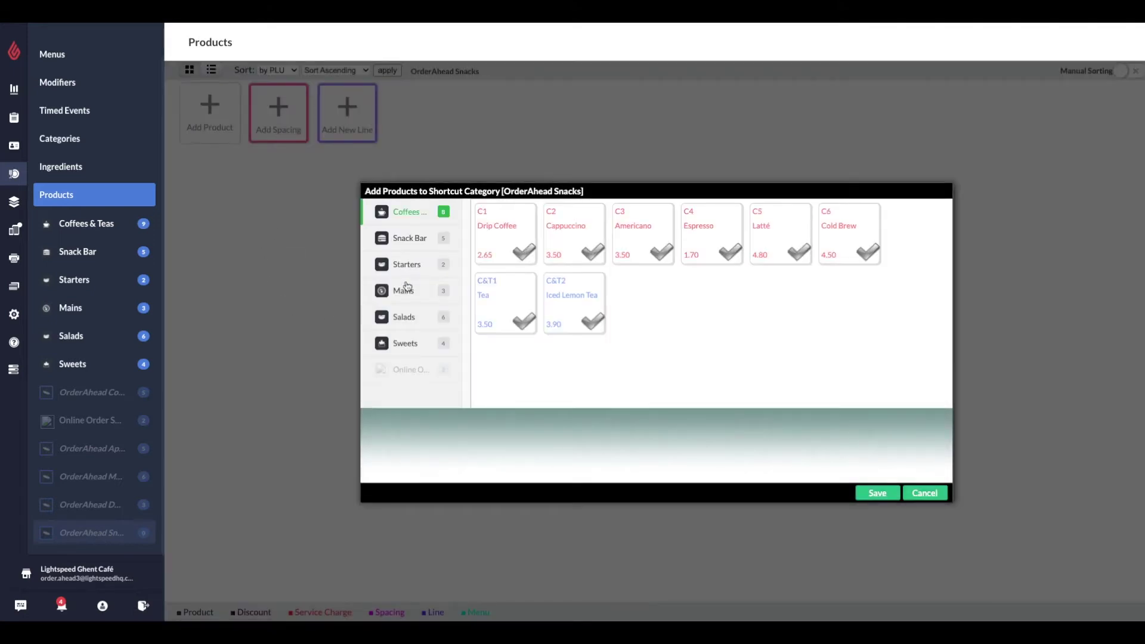
left_click(404, 242)
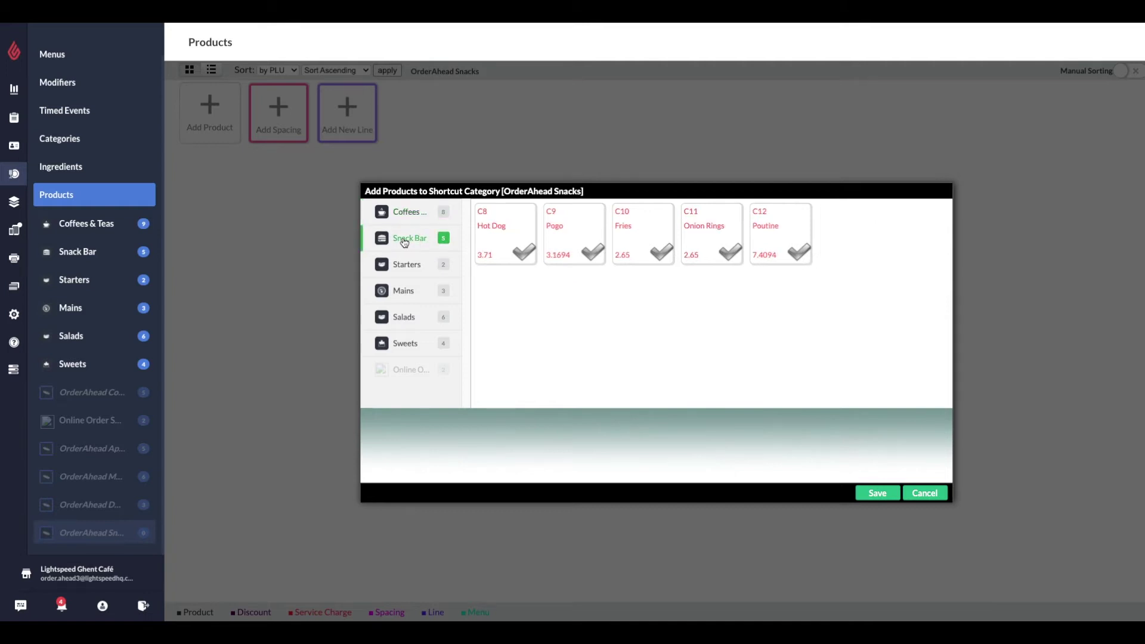
left_click(511, 230)
left_click(643, 229)
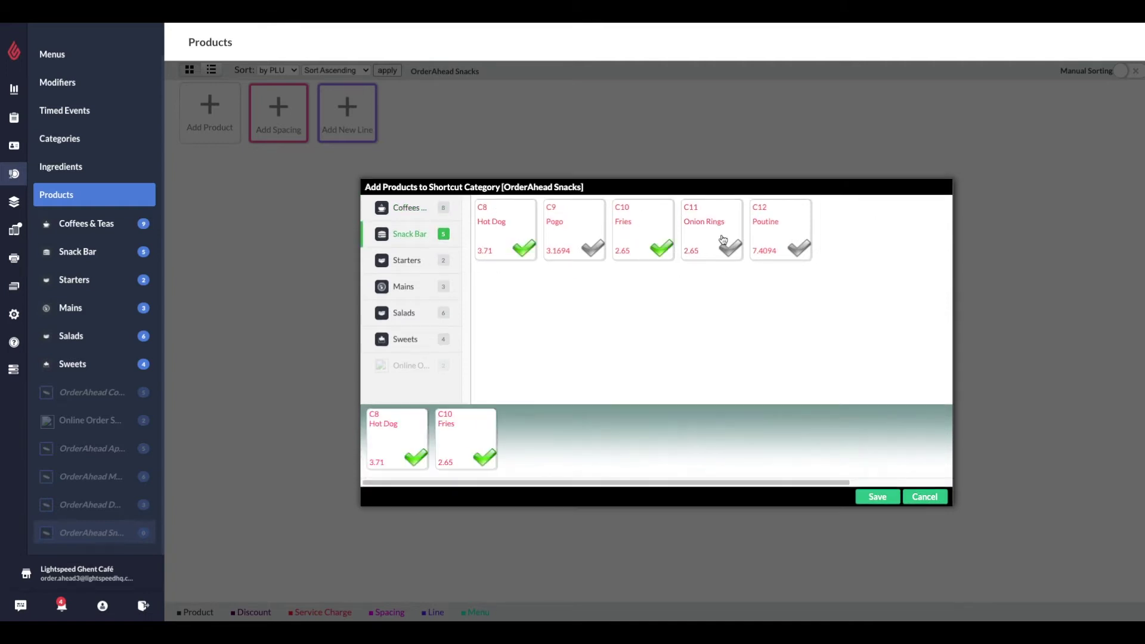
left_click(719, 226)
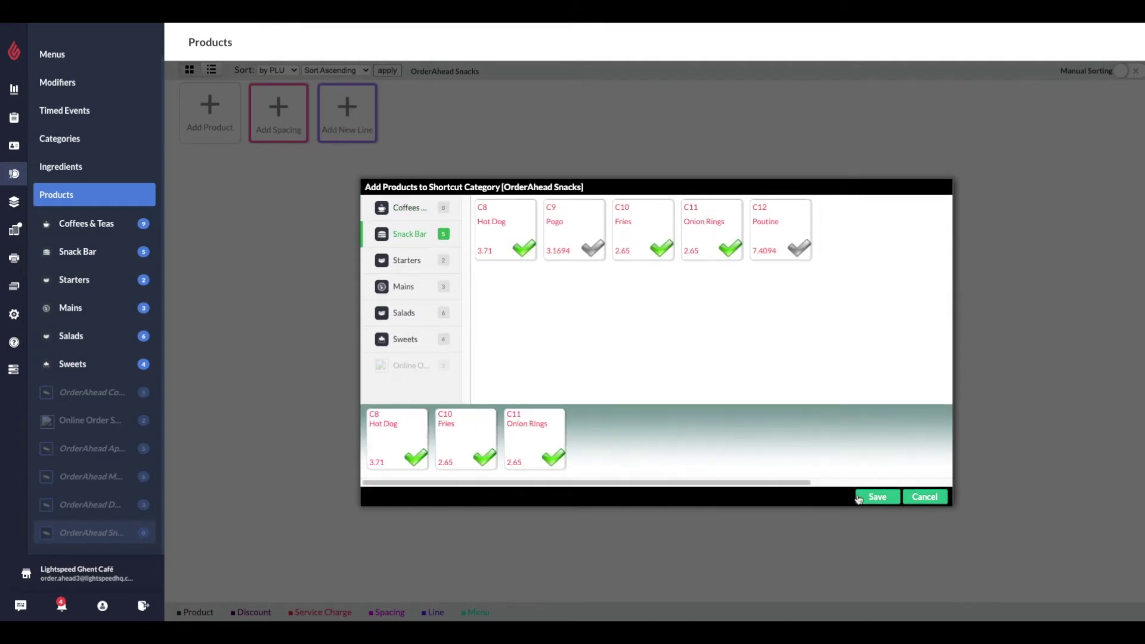
left_click(875, 497)
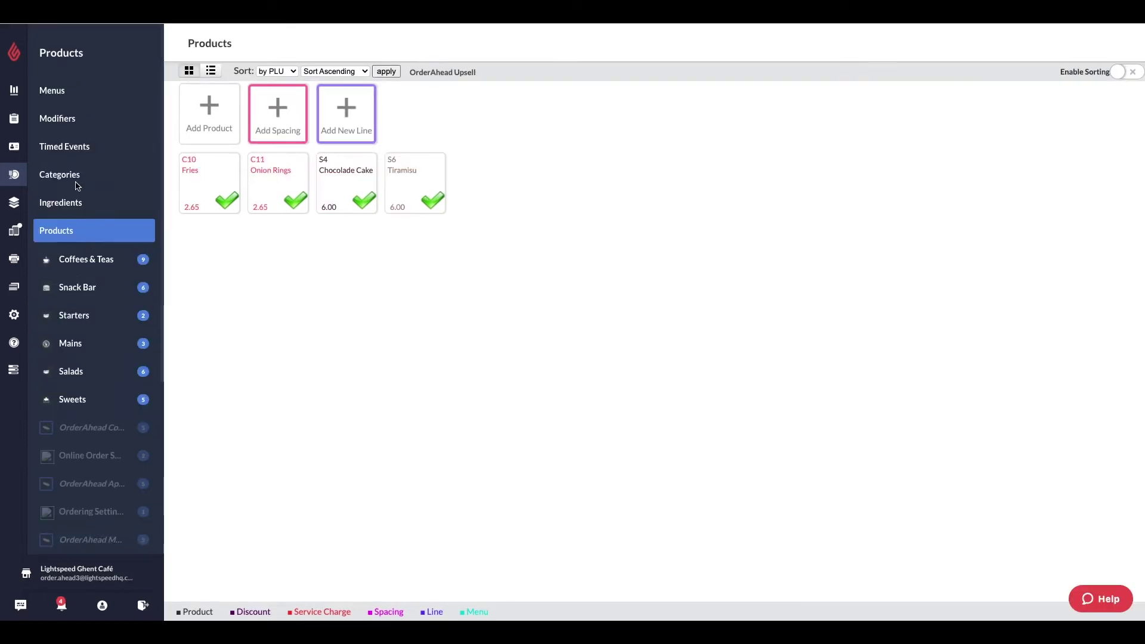
Step: On Cappuccino in Coffees & Teas, untick '=price' to make its takeaway price editable
scroll(77, 186, "down", 1)
left_click(66, 216)
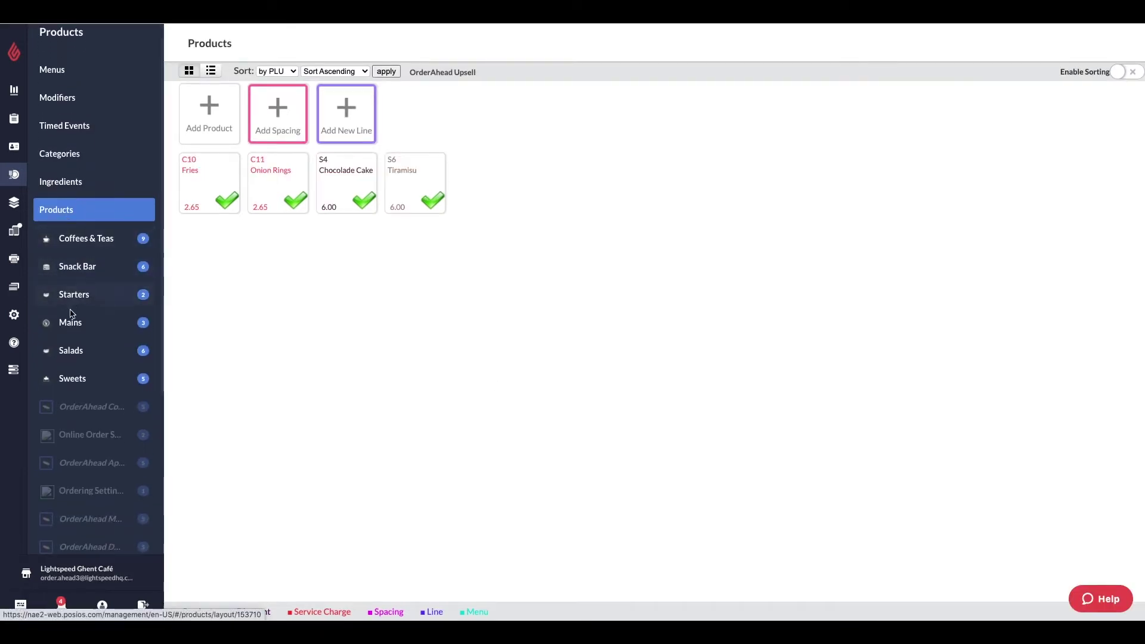
left_click(76, 375)
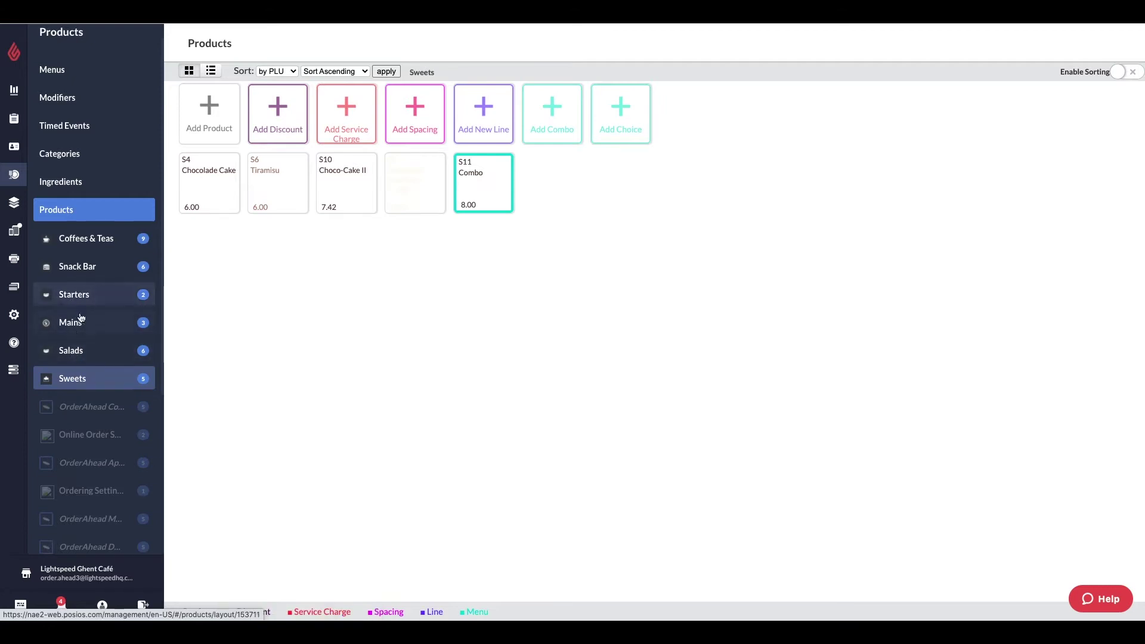
left_click(74, 238)
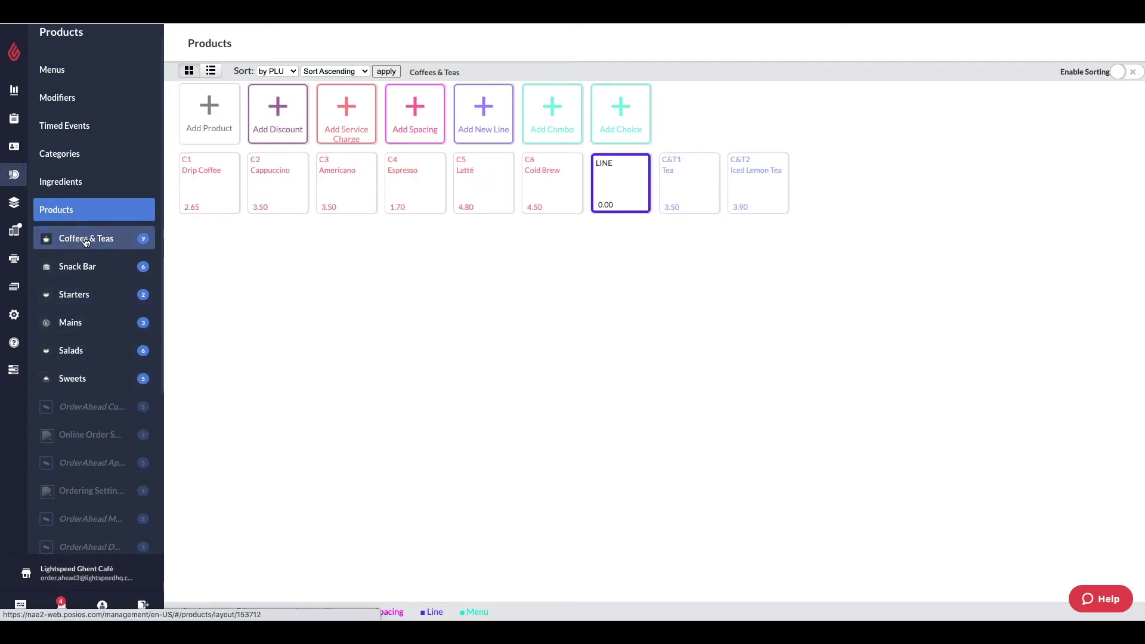
left_click(272, 178)
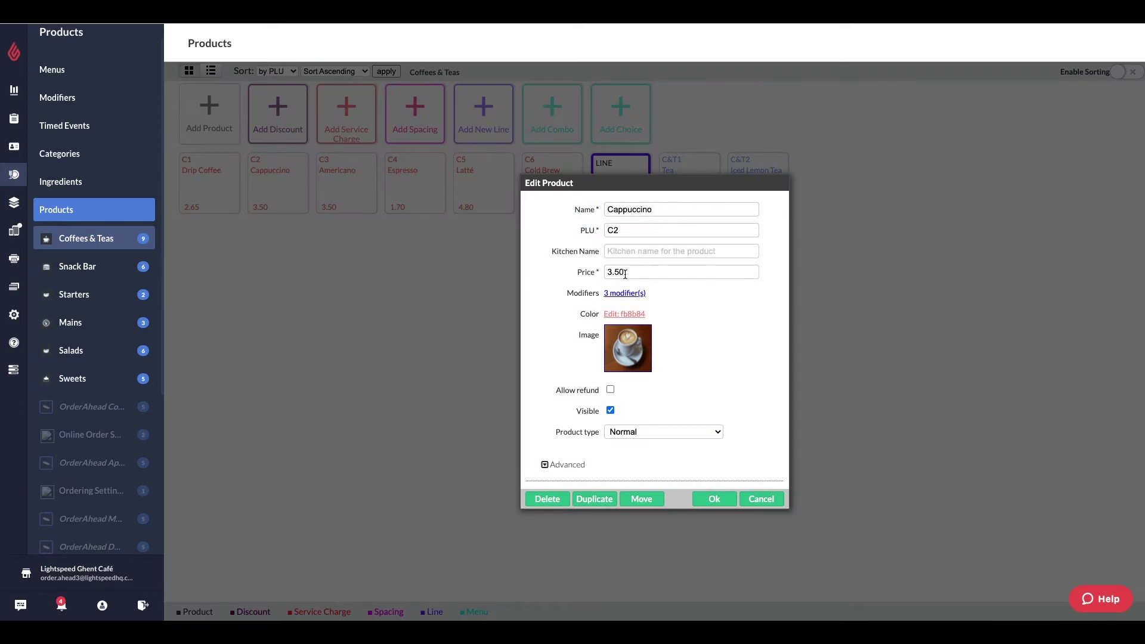
scroll(647, 340, "down", 6)
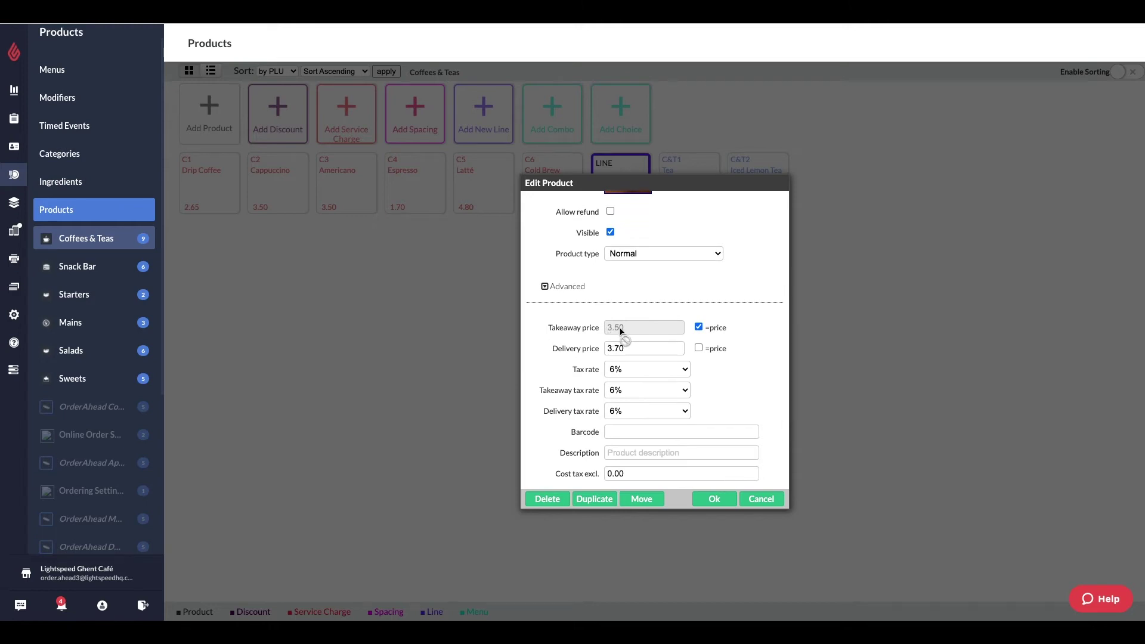
left_click(706, 329)
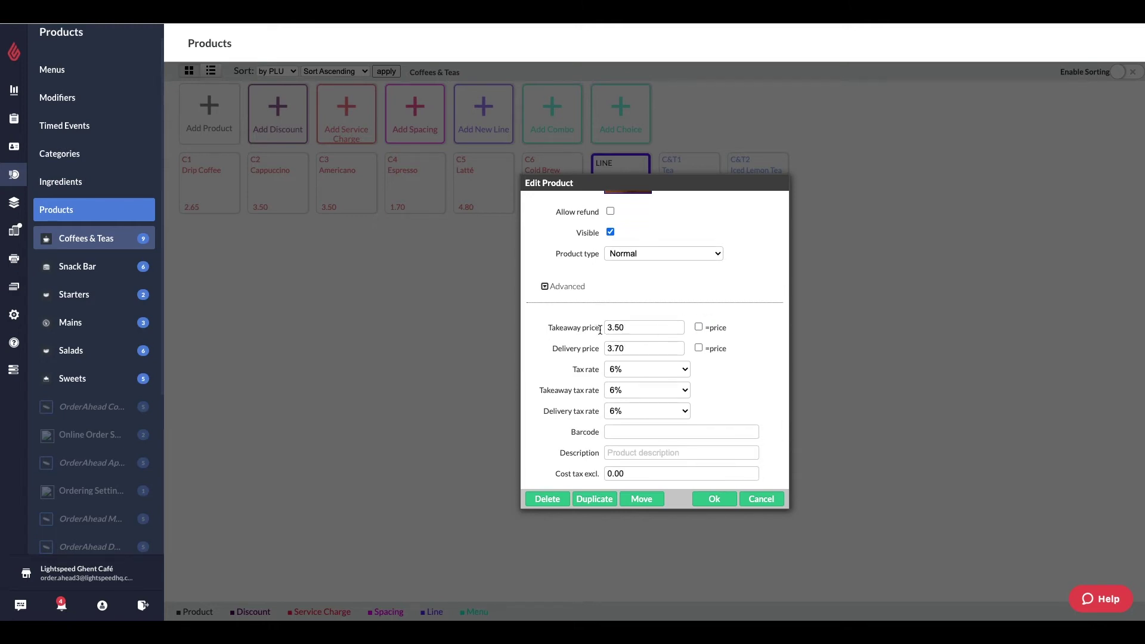
left_click(620, 328)
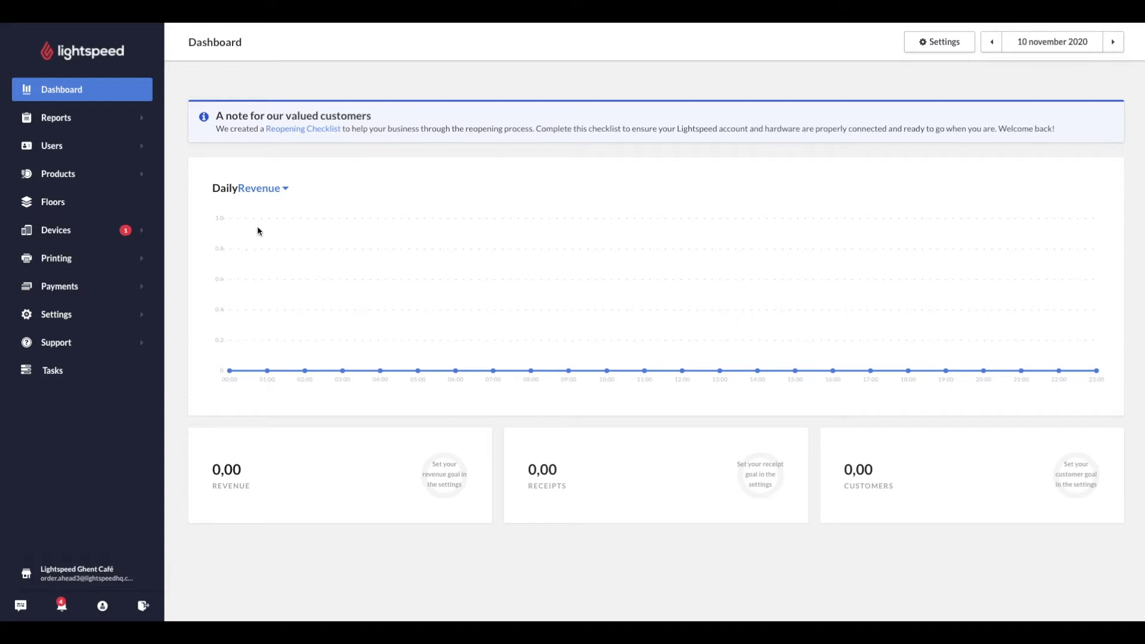
left_click(47, 146)
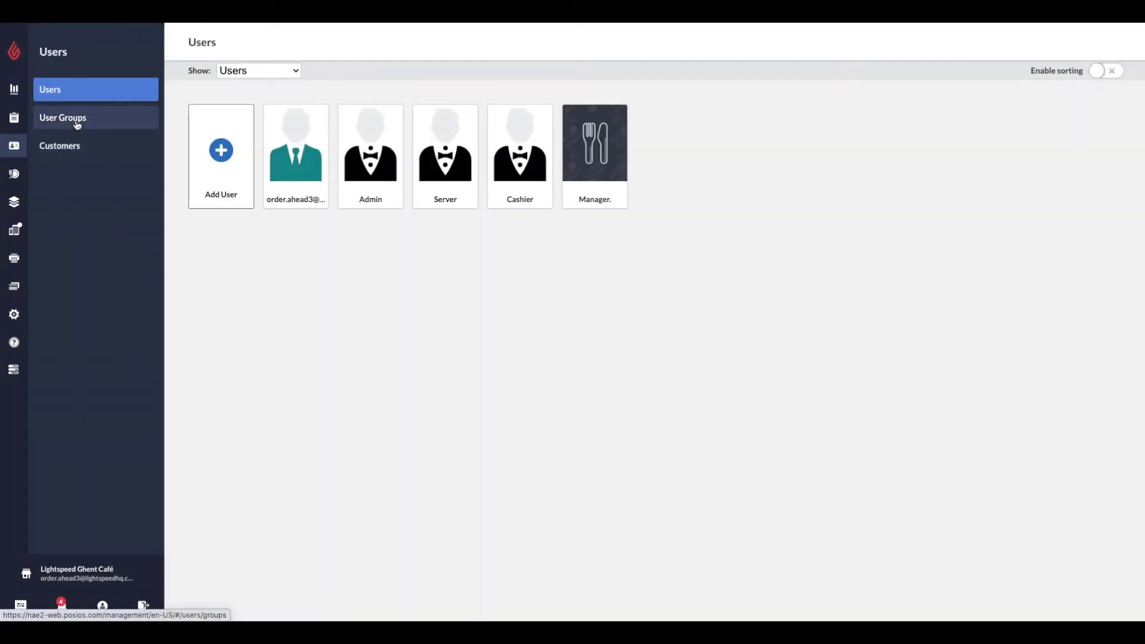
left_click(77, 125)
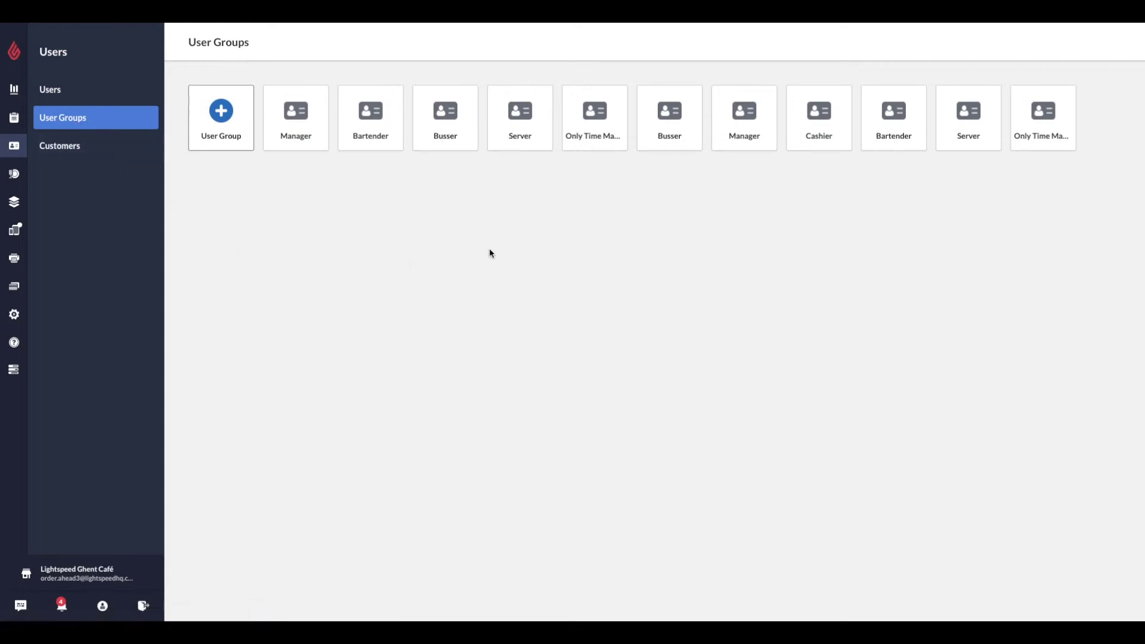
left_click(517, 125)
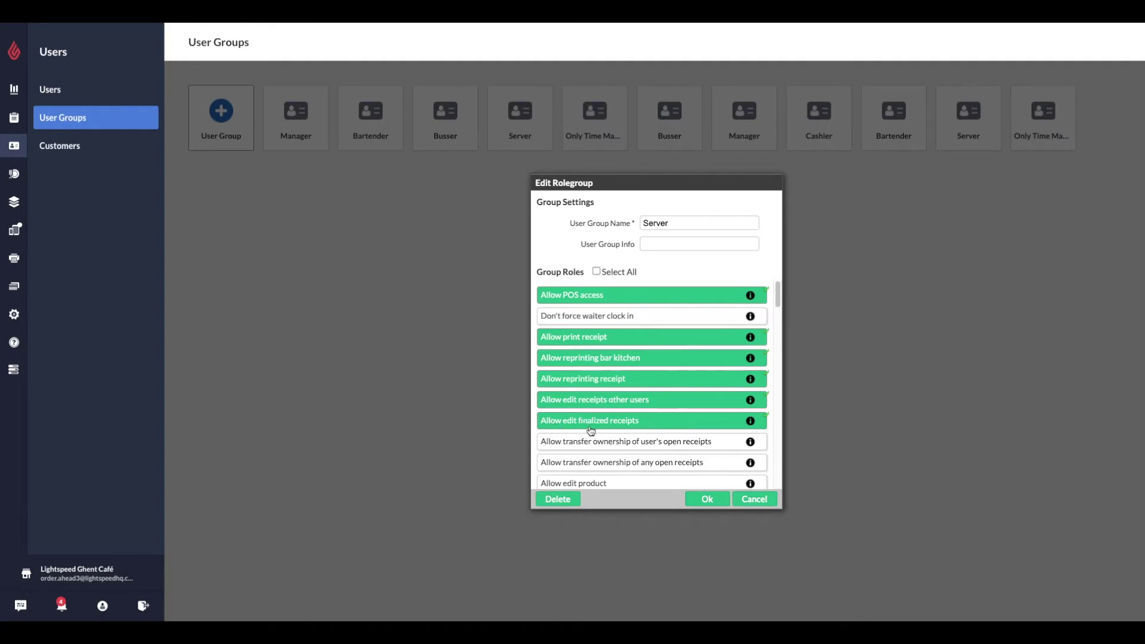
scroll(621, 429, "down", 3)
scroll(621, 429, "down", 12)
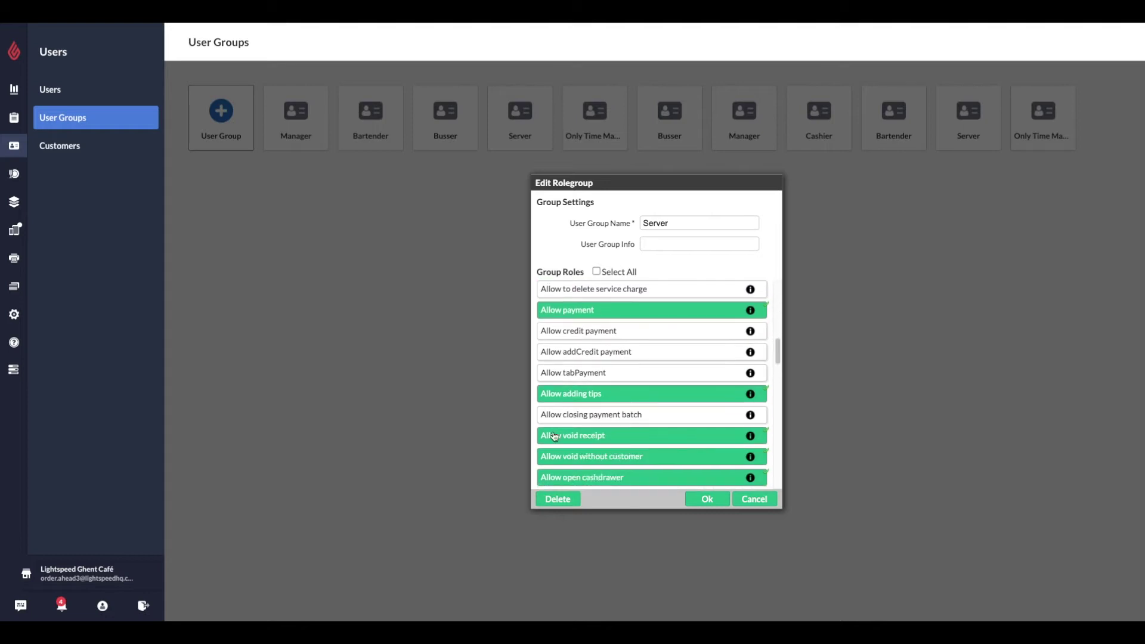
left_click(700, 499)
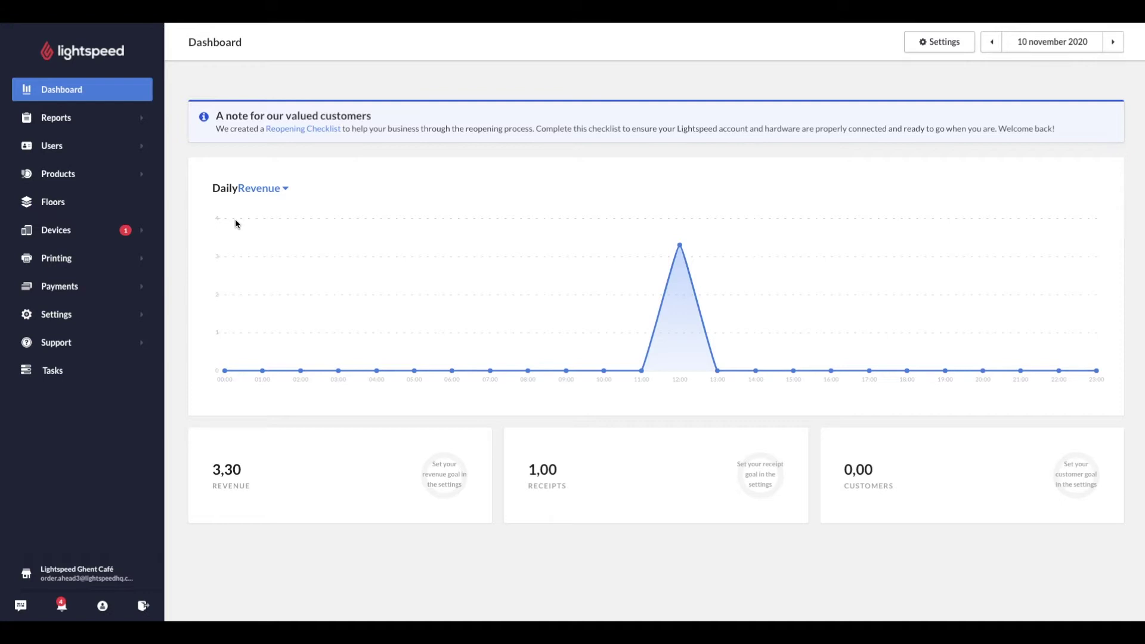
Step: Open the default profile under Devices > Restaurant App Settings and scroll to General Settings
left_click(65, 230)
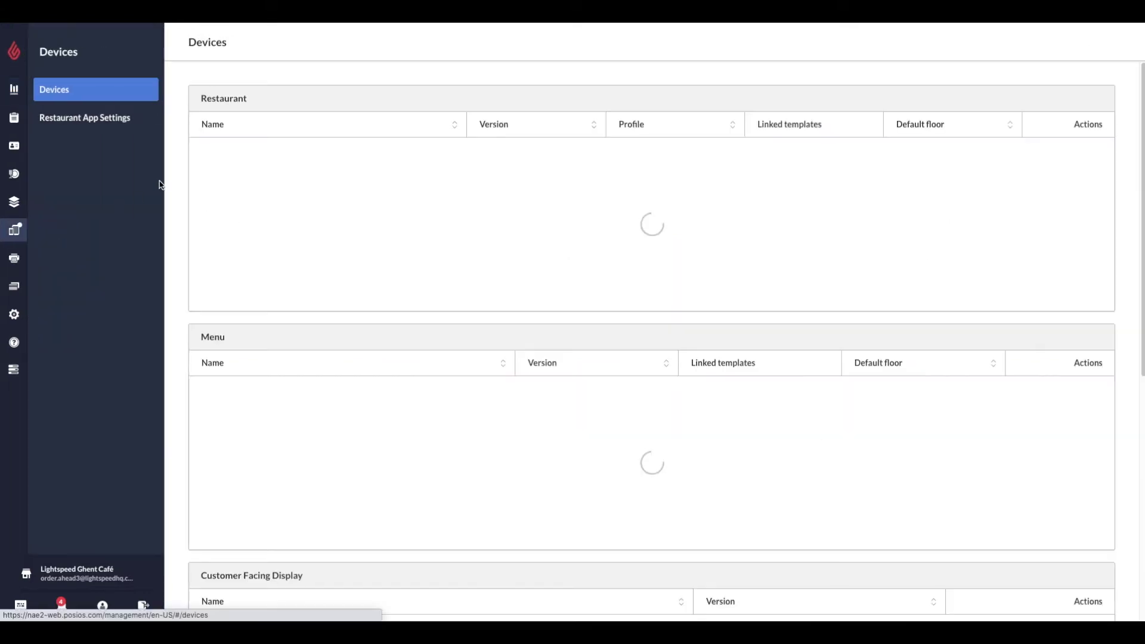
left_click(85, 121)
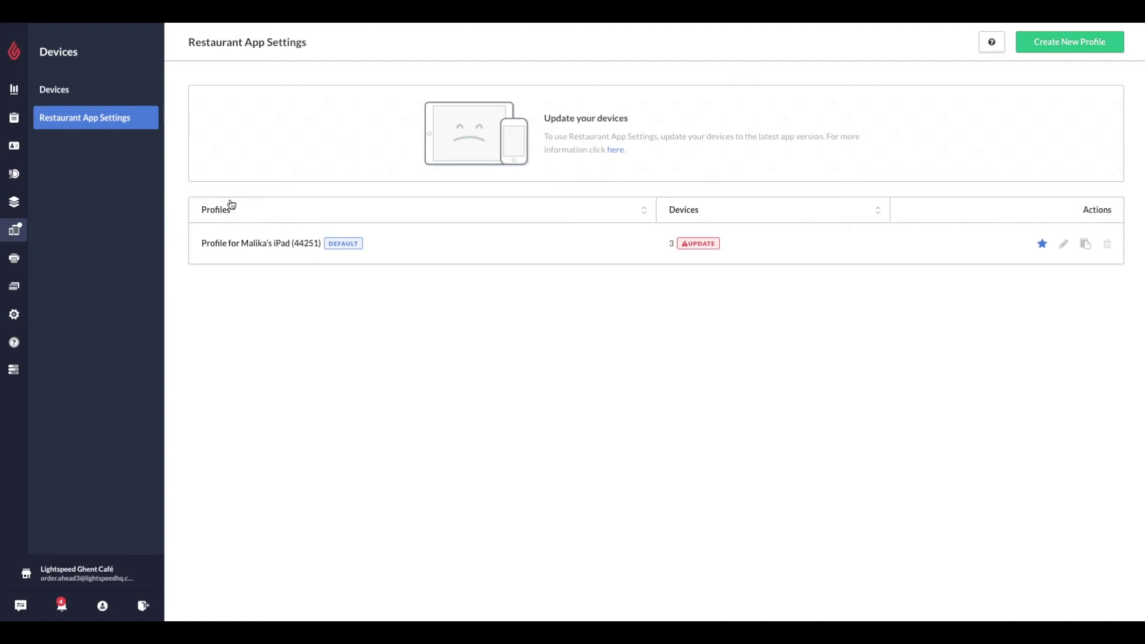
left_click(279, 244)
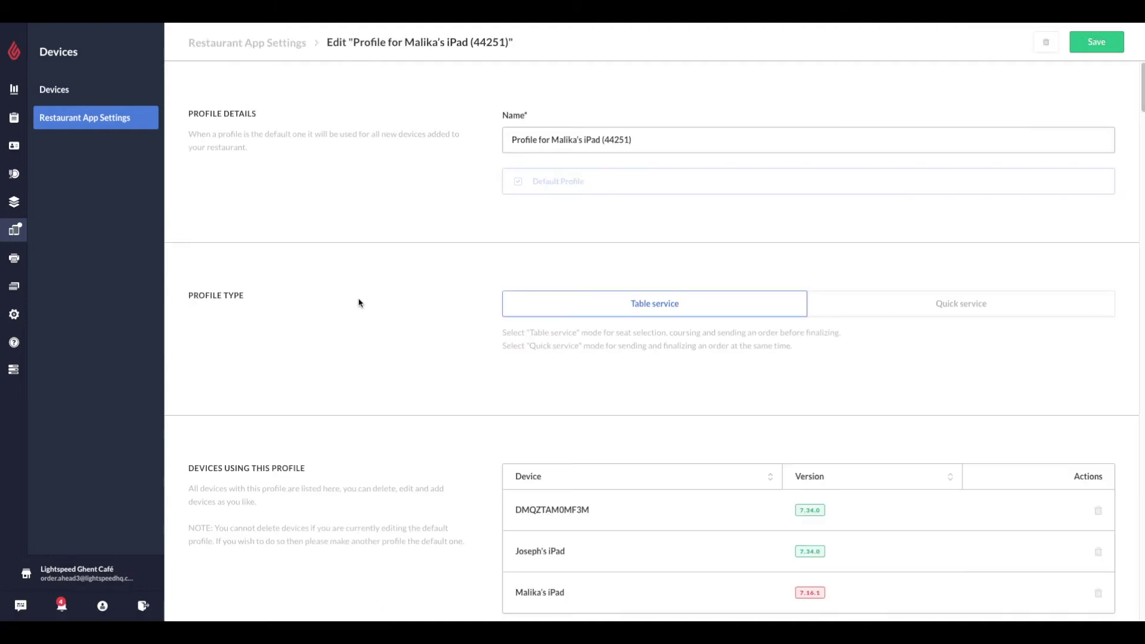
scroll(360, 325, "down", 1)
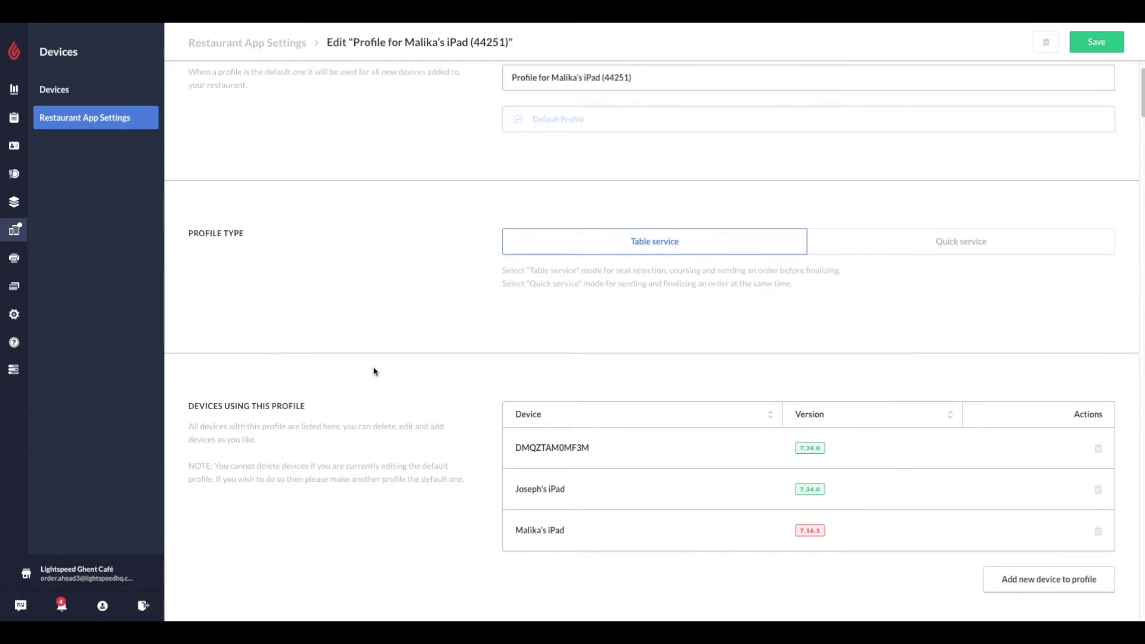
scroll(374, 371, "down", 1)
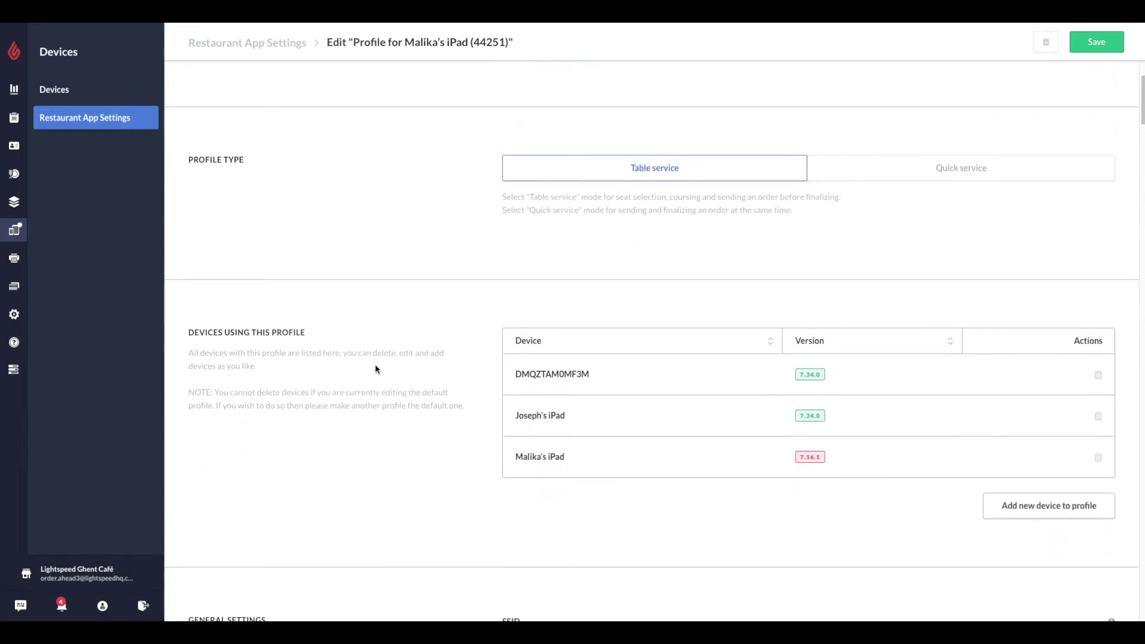
scroll(375, 369, "down", 1)
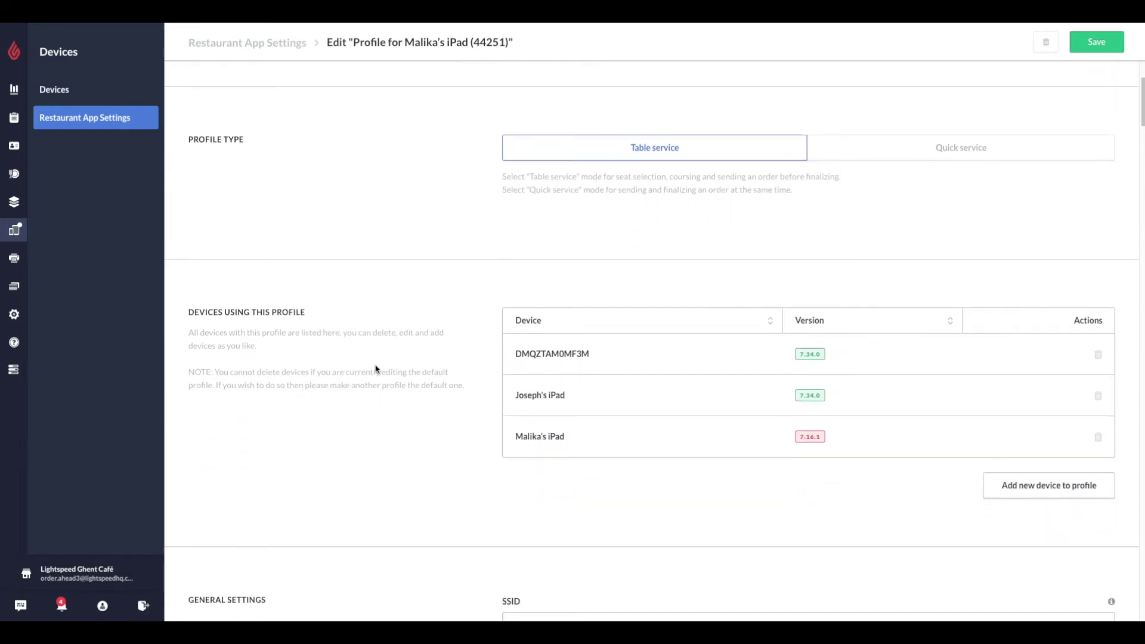
scroll(375, 369, "down", 4)
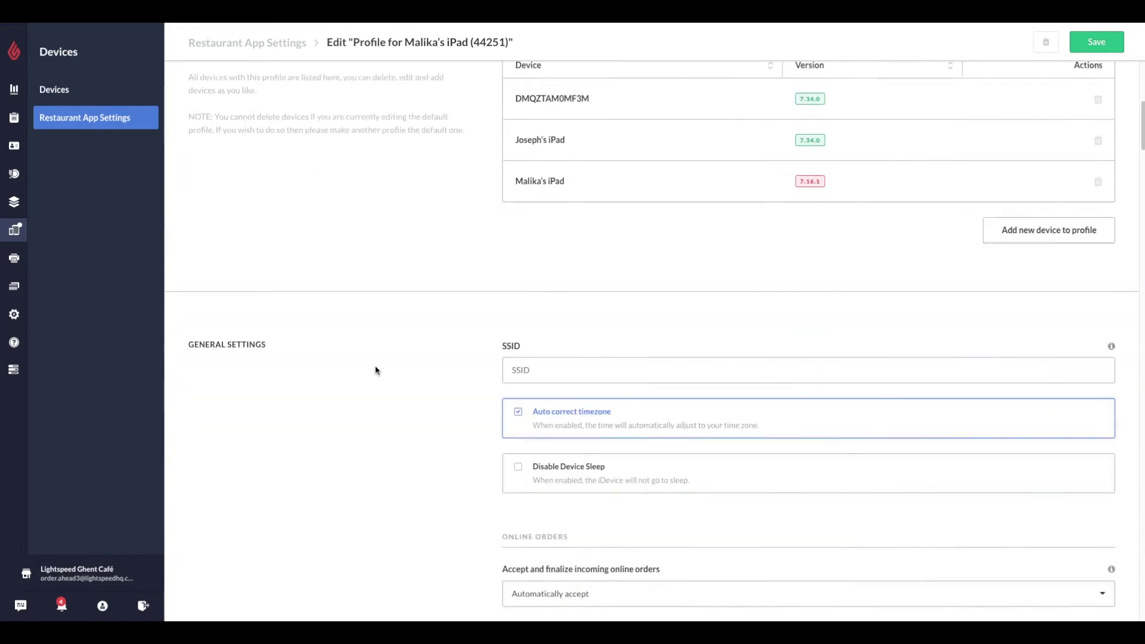
scroll(375, 371, "down", 2)
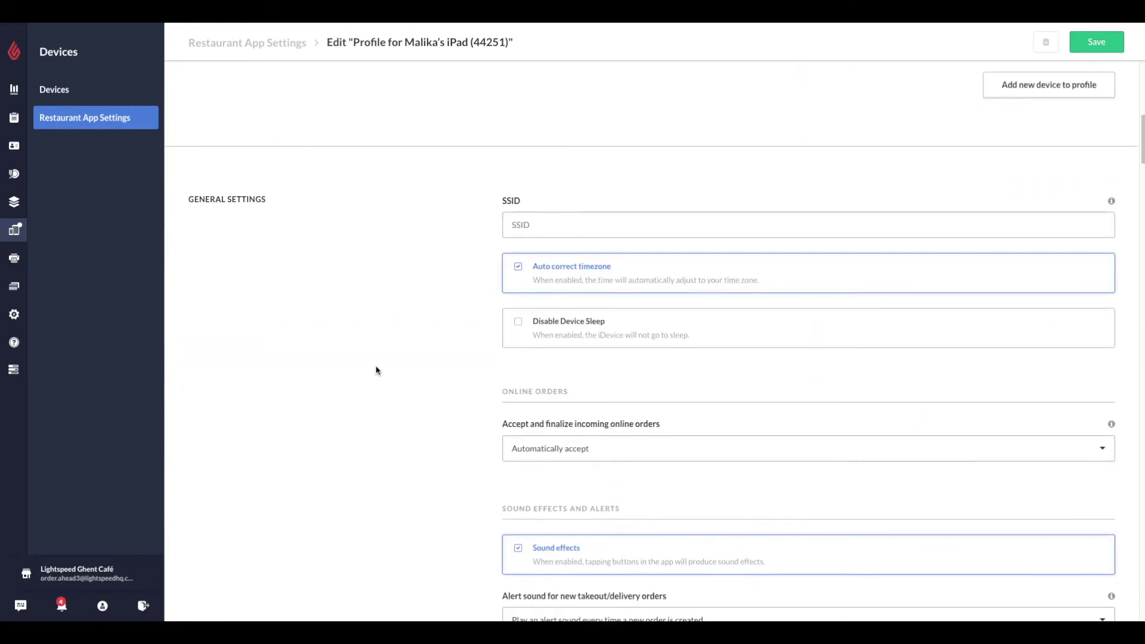
scroll(376, 370, "down", 1)
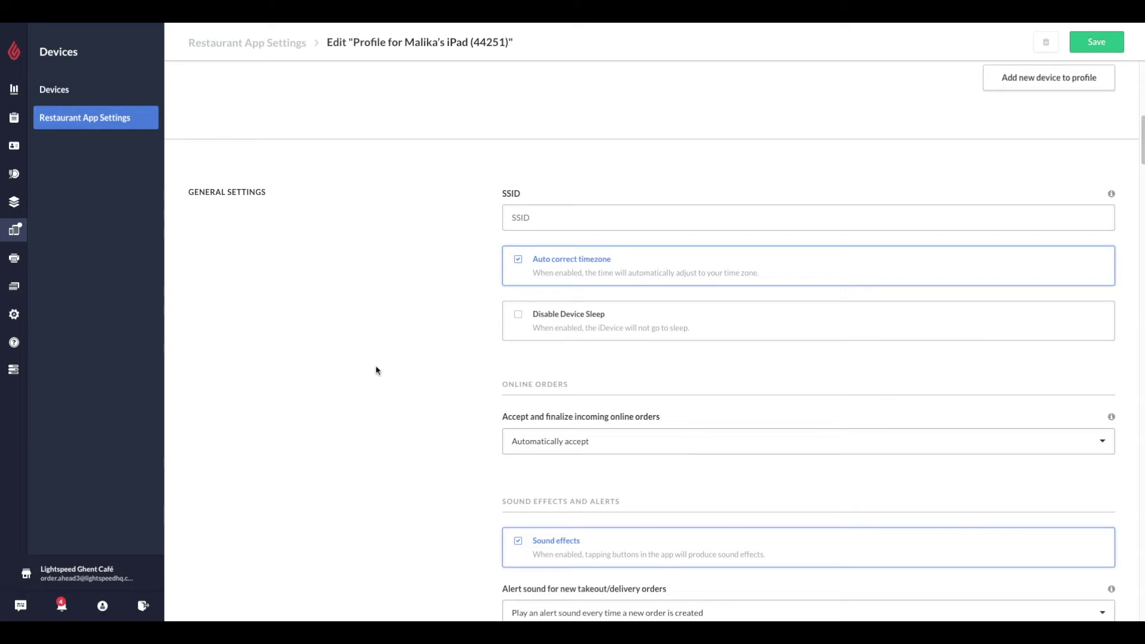
Step: Review the online-order acceptance options, keeping Automatically accept, and turn on Disable Device Sleep
left_click(550, 434)
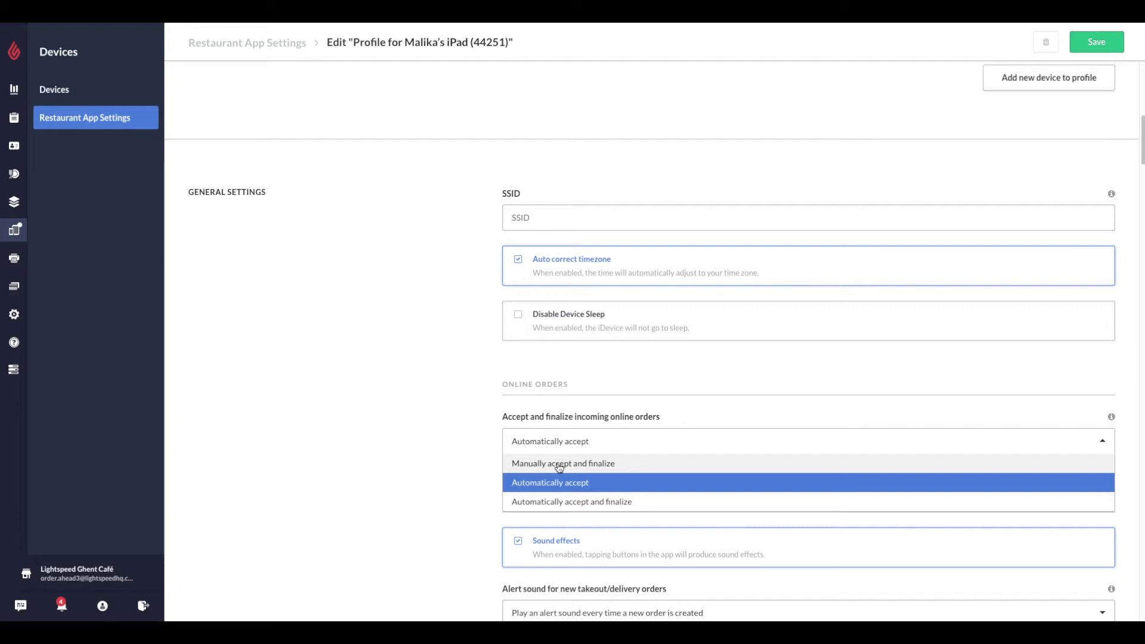
left_click(517, 316)
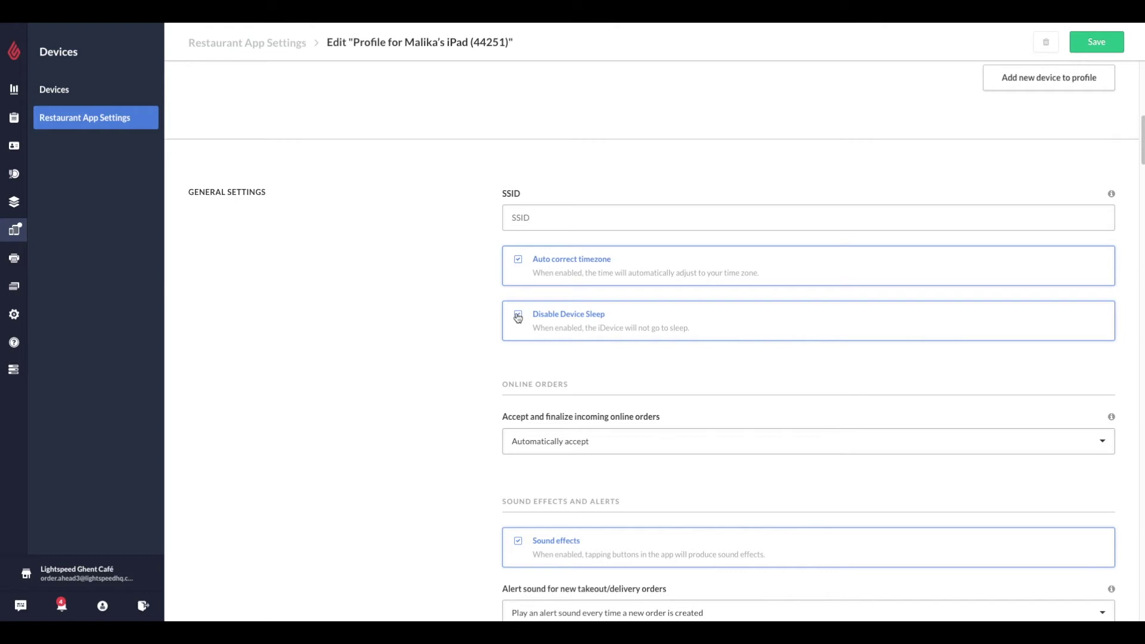
Step: Show the alert sound choices for new takeout/delivery orders
scroll(441, 453, "down", 3)
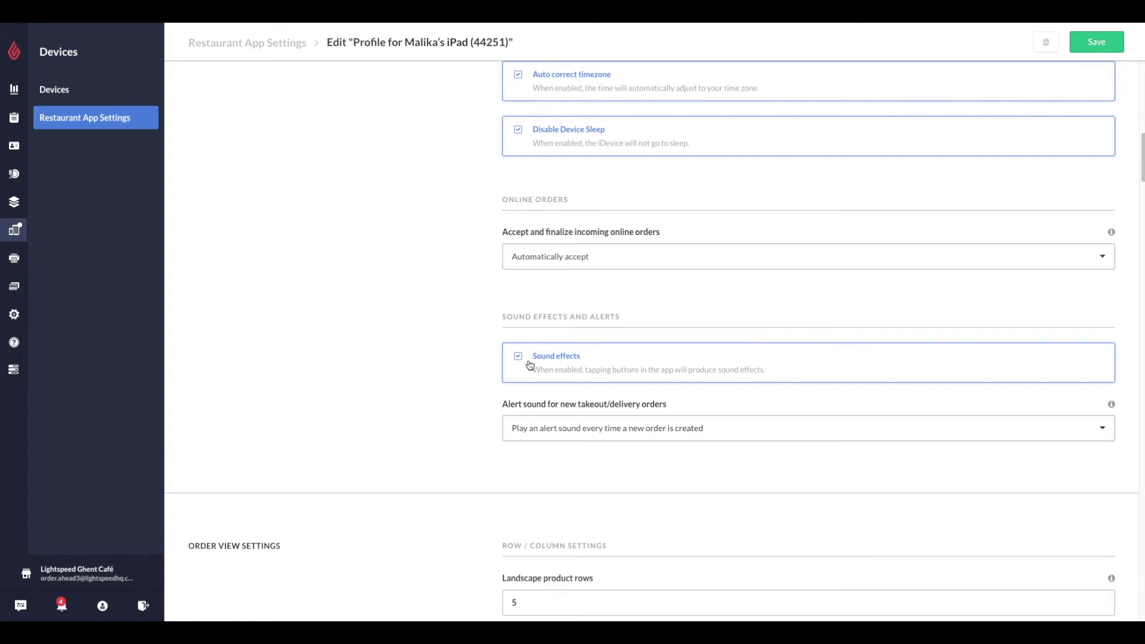
left_click(565, 429)
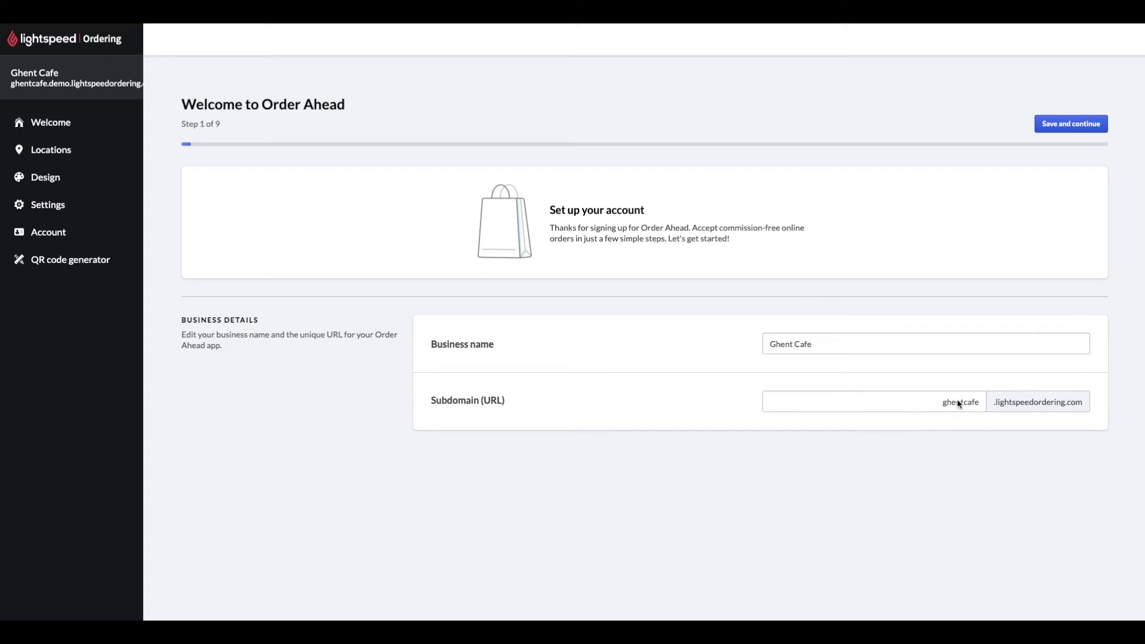
Step: Save business name Ghent Cafe with subdomain ghentcafe on the Welcome step
left_click(1076, 122)
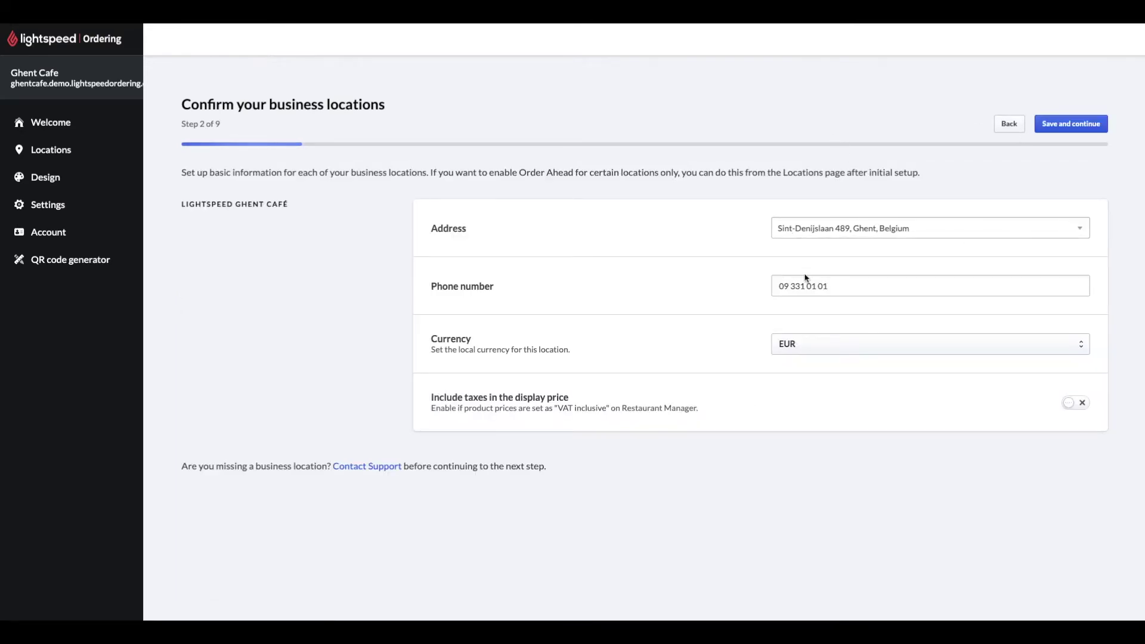
Step: Keep EUR as the location currency, save, and continue past the first-location step
left_click(921, 349)
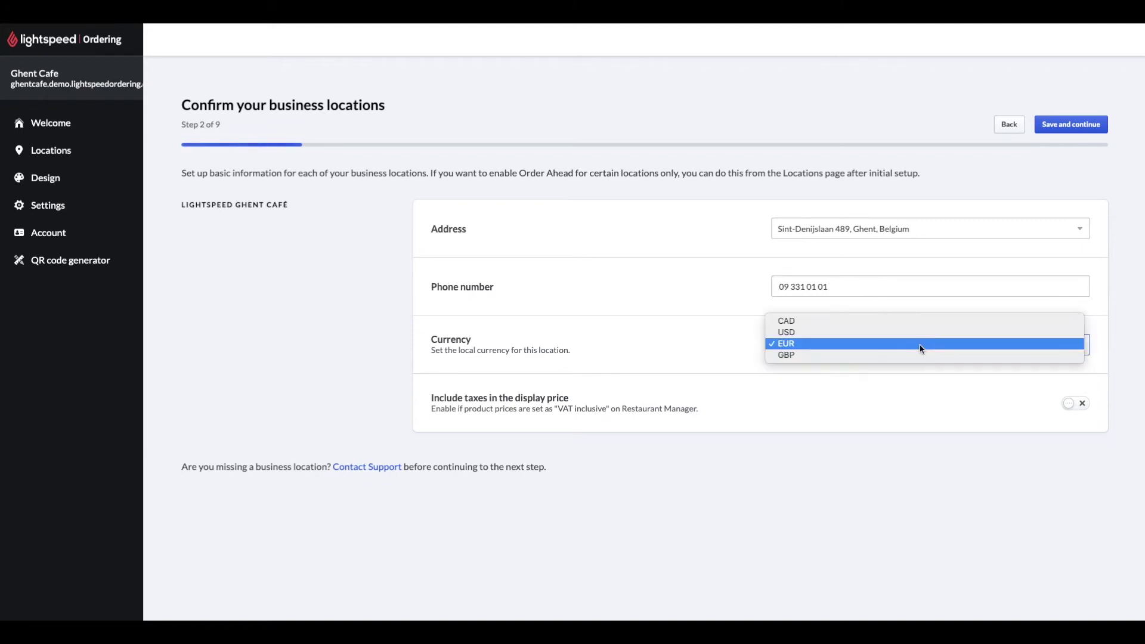
left_click(741, 356)
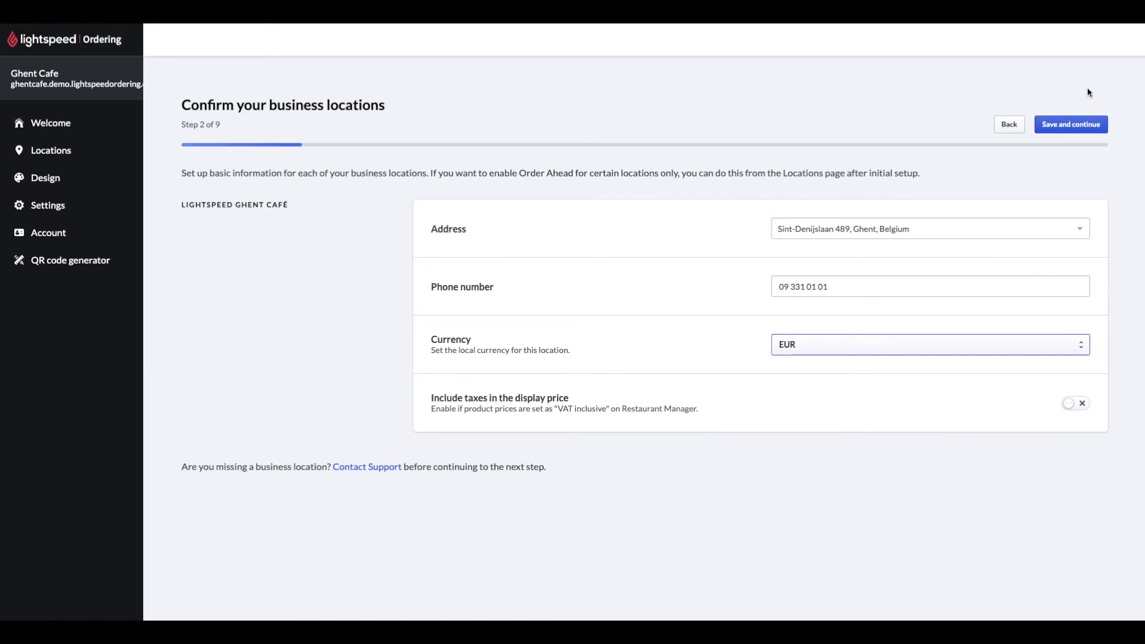
left_click(1068, 128)
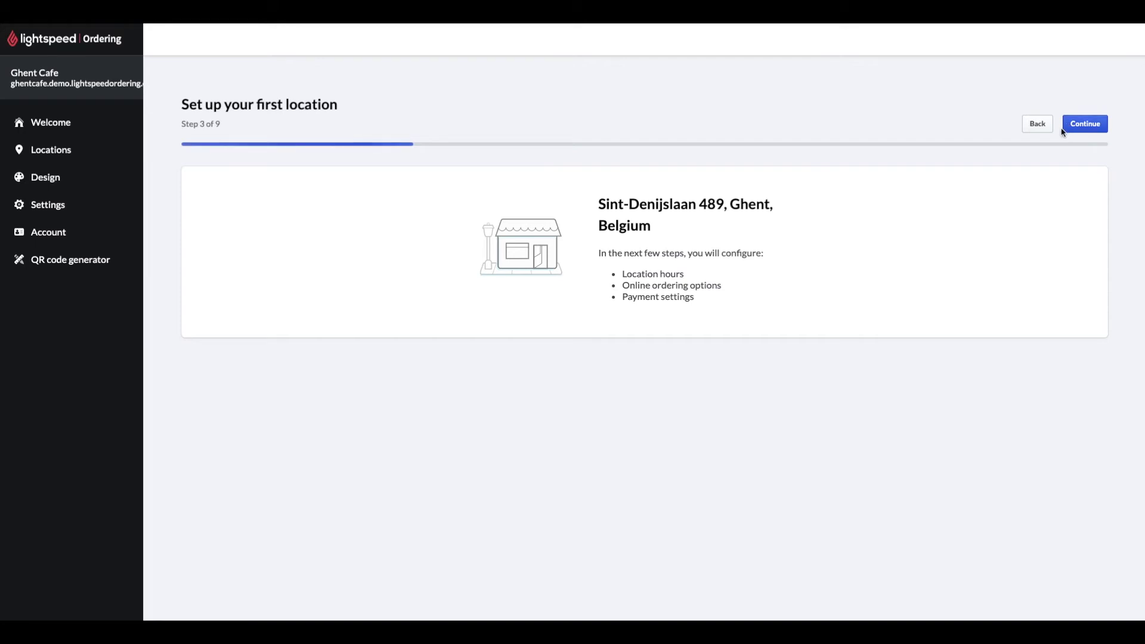
left_click(1088, 130)
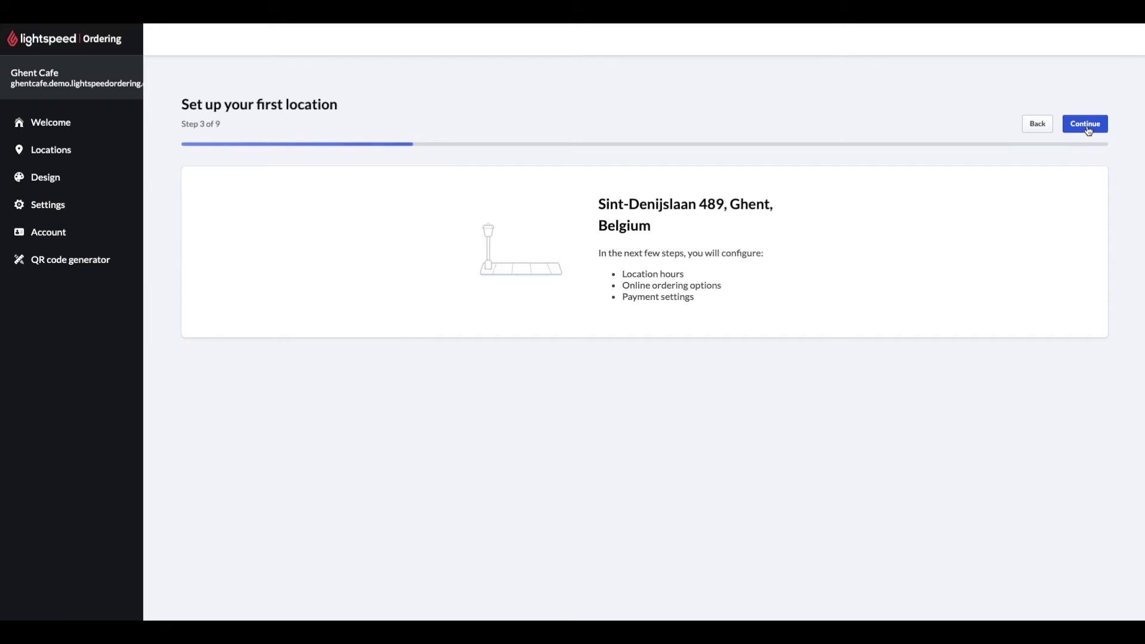
left_click(1089, 131)
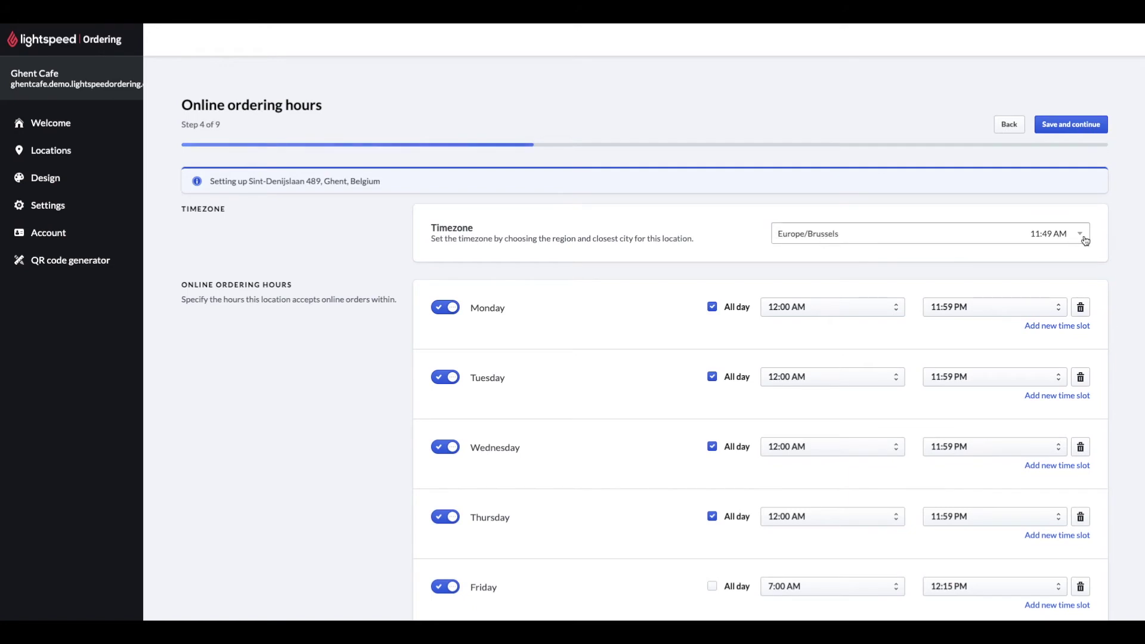
Step: Save the hours, including Saturday 12:00 PM–5:00 PM peak with 35–50 minute peak prep
scroll(1082, 244, "down", 2)
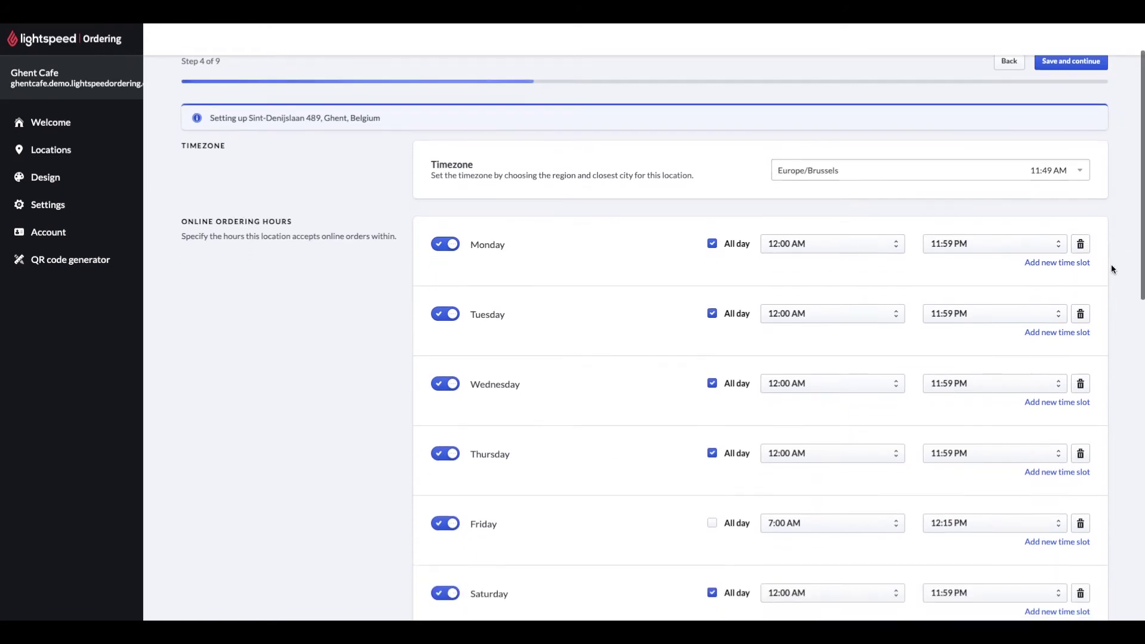
scroll(1112, 268, "down", 2)
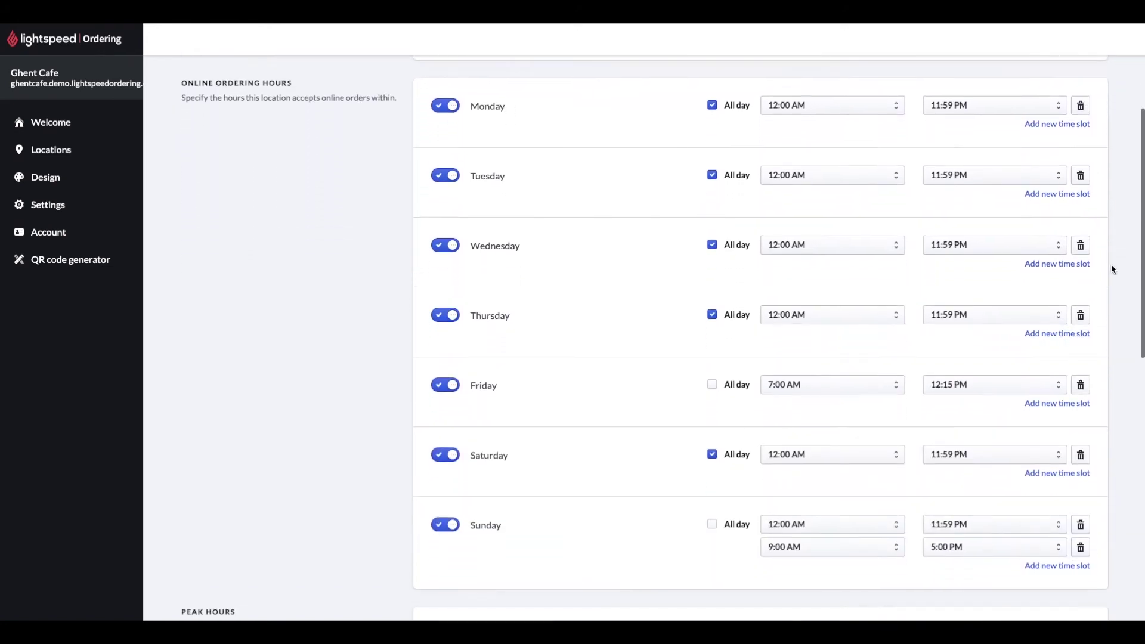
scroll(1110, 263, "down", 1)
scroll(1102, 274, "up", 1)
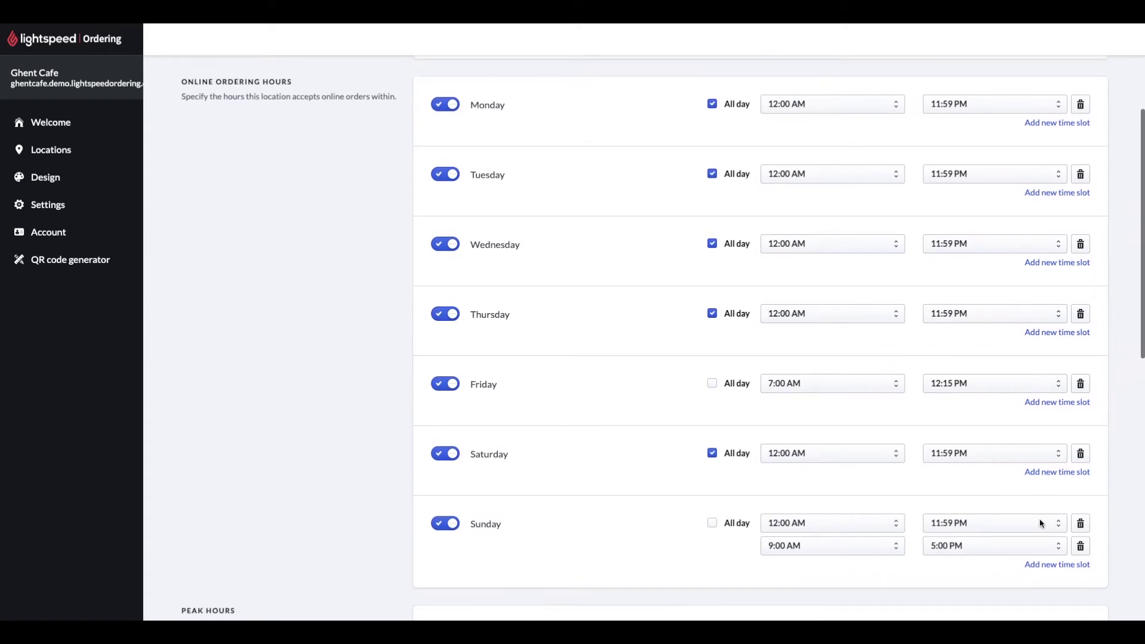
scroll(951, 547, "down", 1)
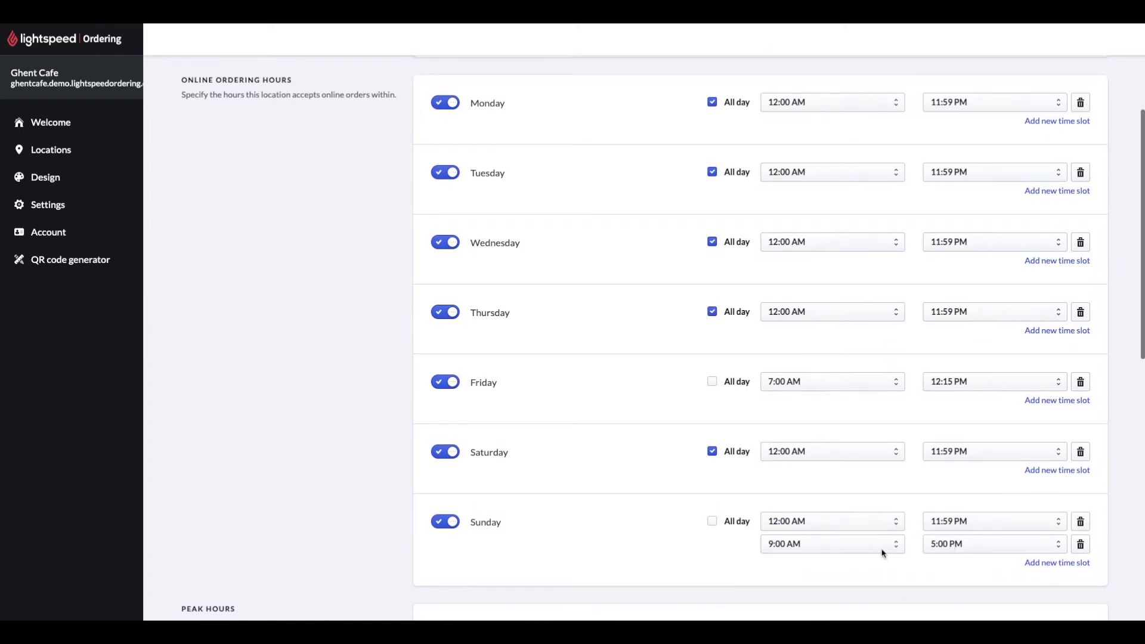
scroll(954, 560, "down", 1)
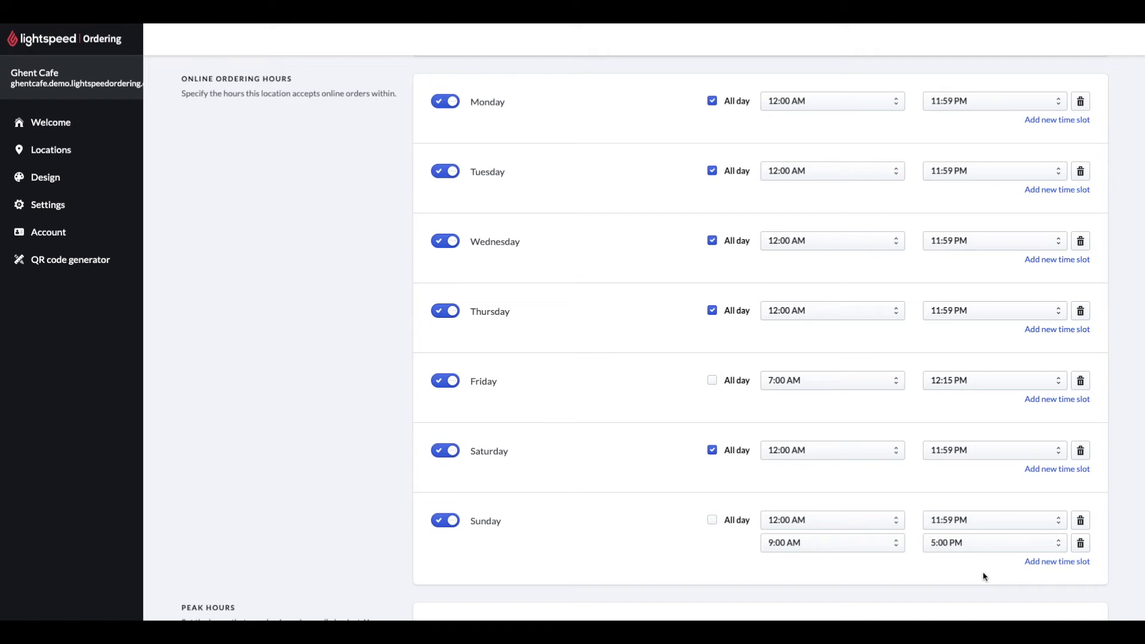
scroll(984, 577, "down", 5)
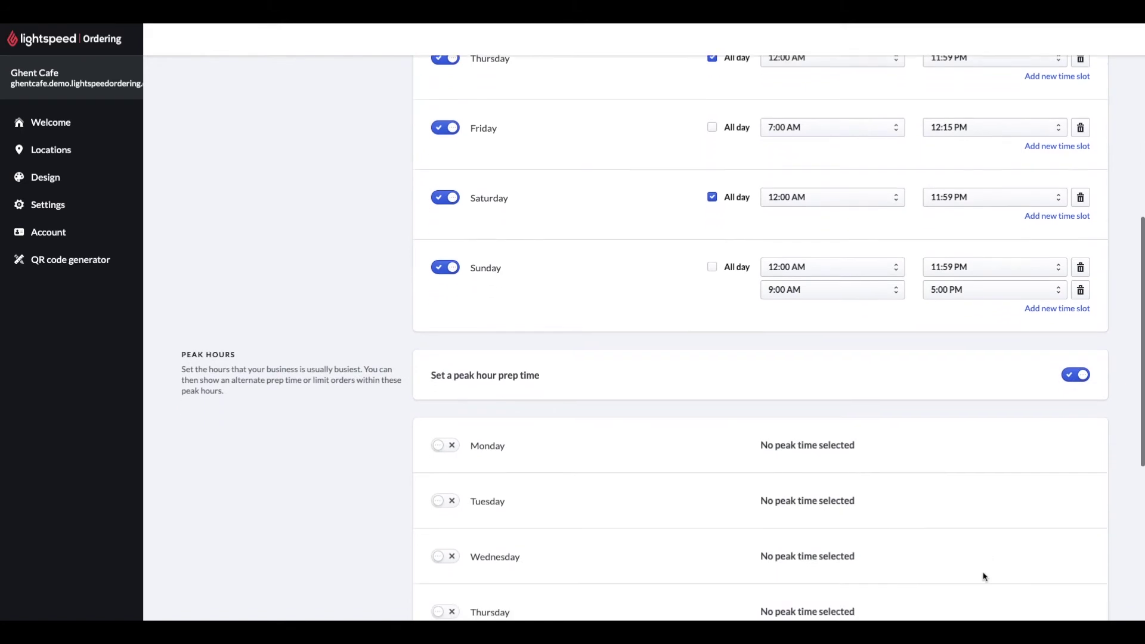
scroll(983, 577, "down", 3)
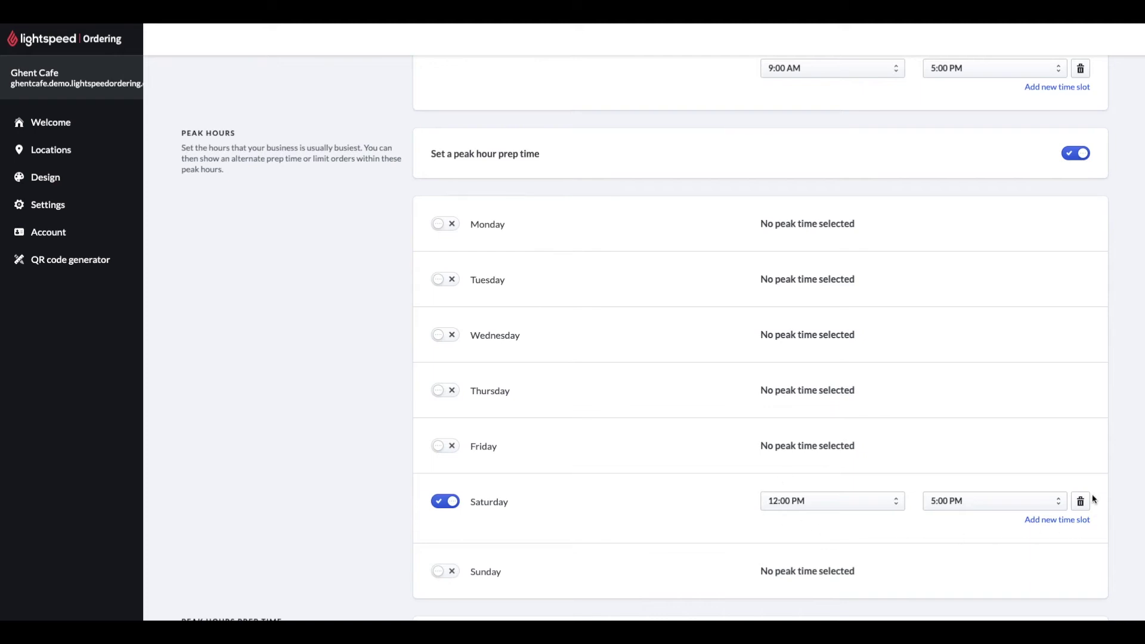
scroll(1093, 499, "down", 3)
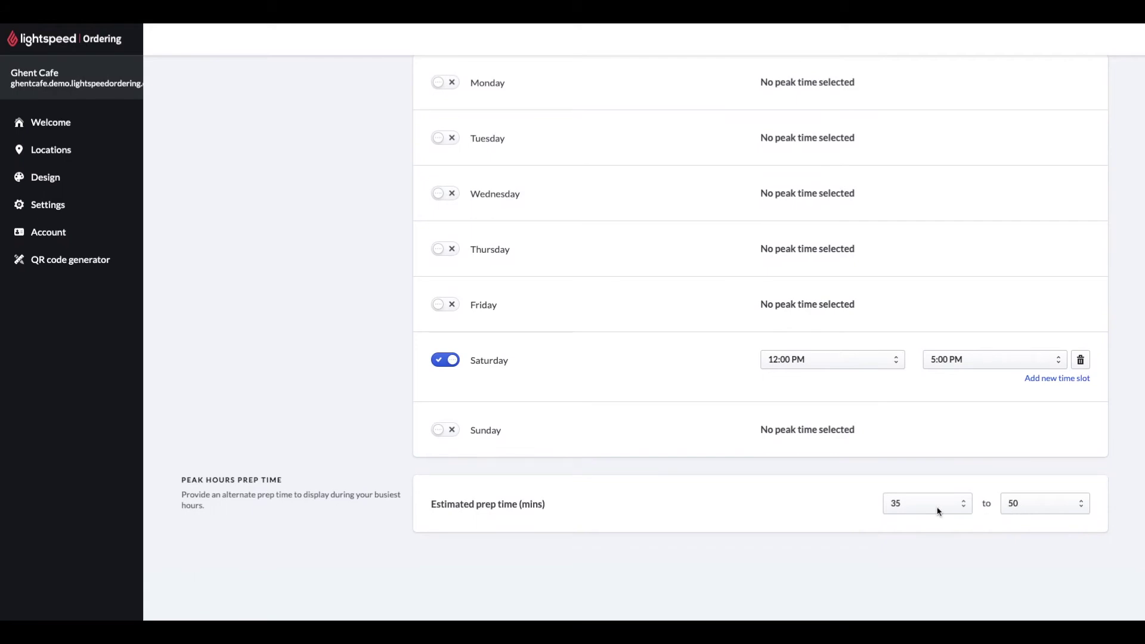
scroll(939, 510, "up", 1)
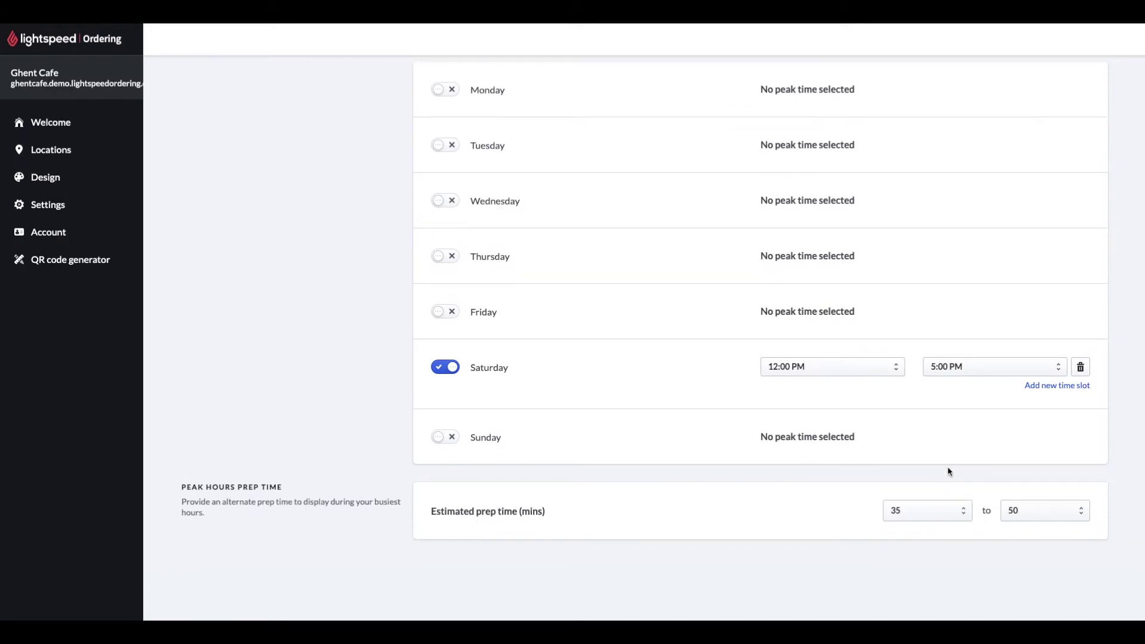
scroll(949, 471, "up", 13)
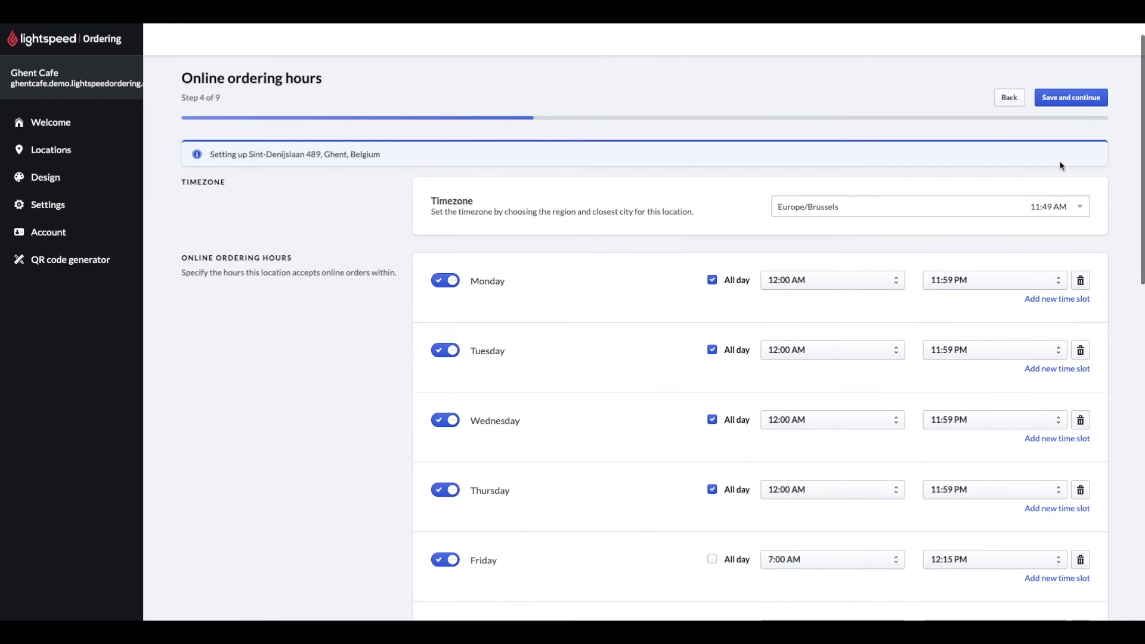
left_click(1073, 98)
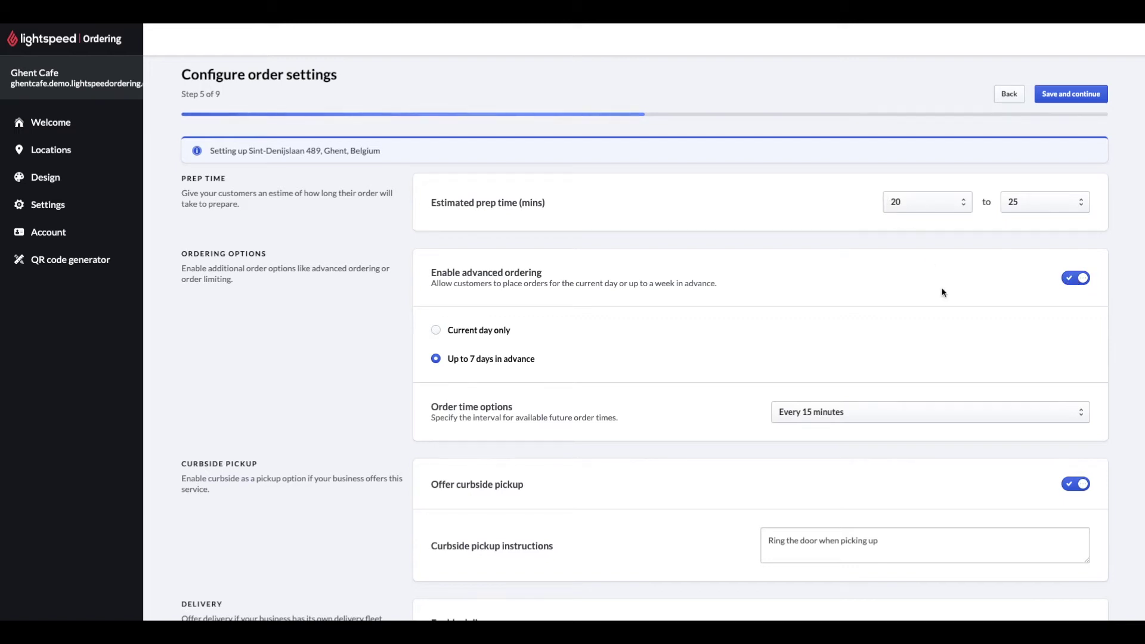
Step: Check the future order time intervals and leave them at Every 15 minutes
scroll(465, 348, "up", 1)
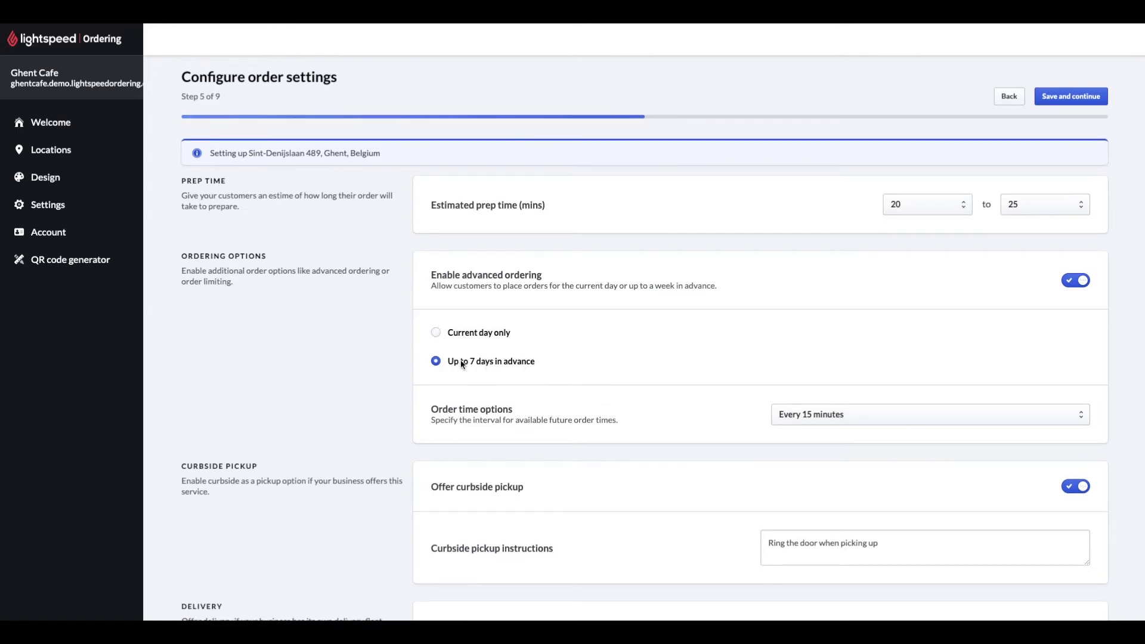
scroll(465, 363, "up", 2)
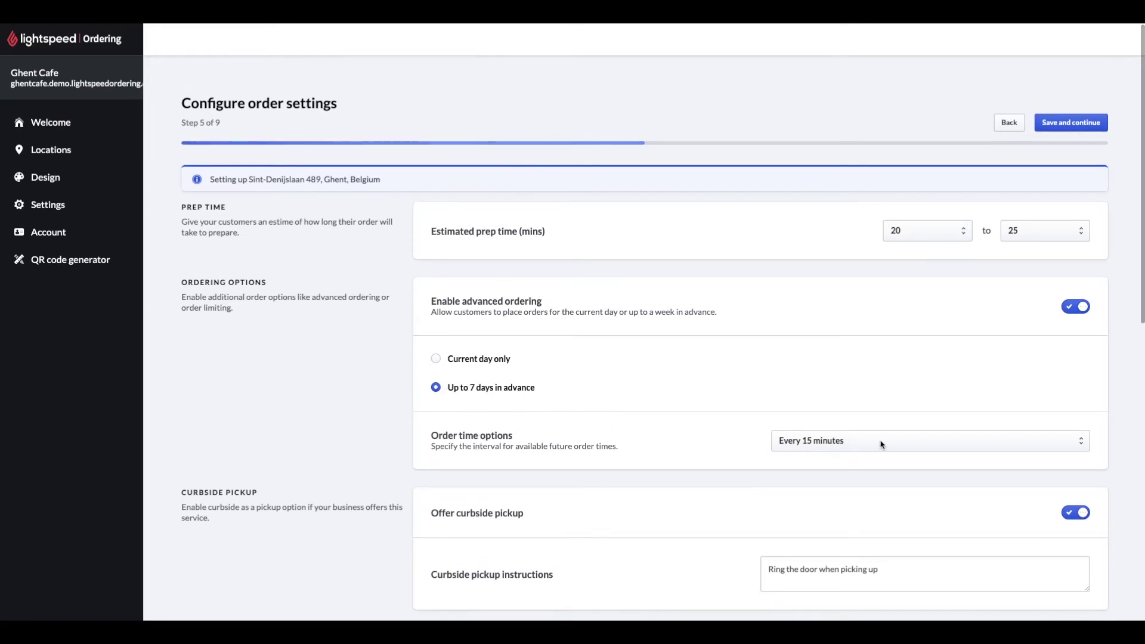
scroll(894, 442, "down", 1)
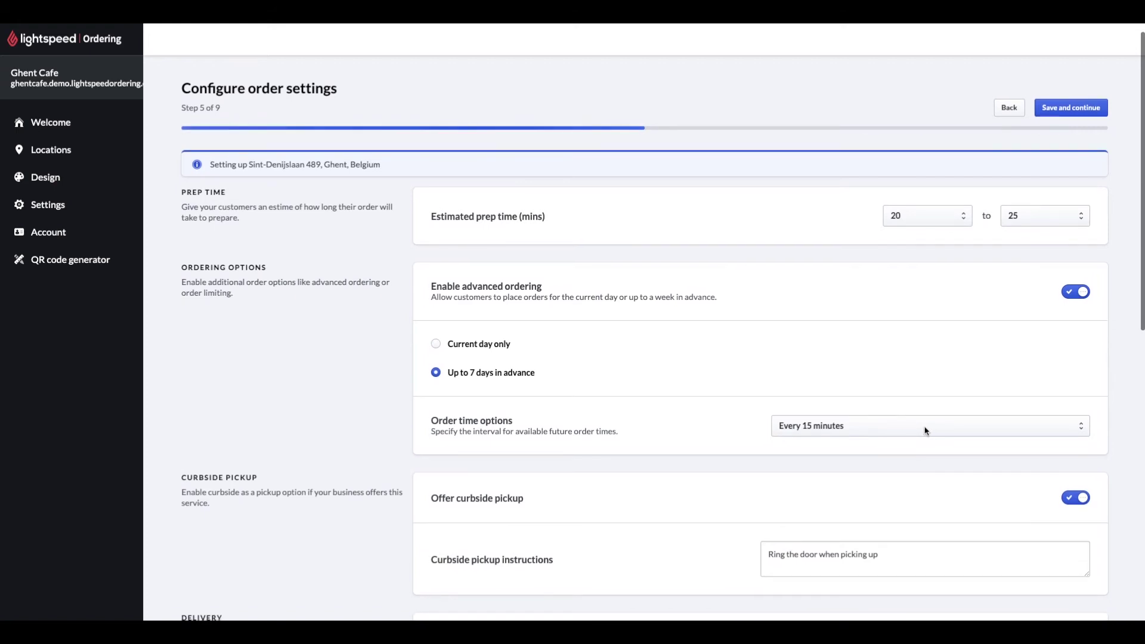
left_click(924, 428)
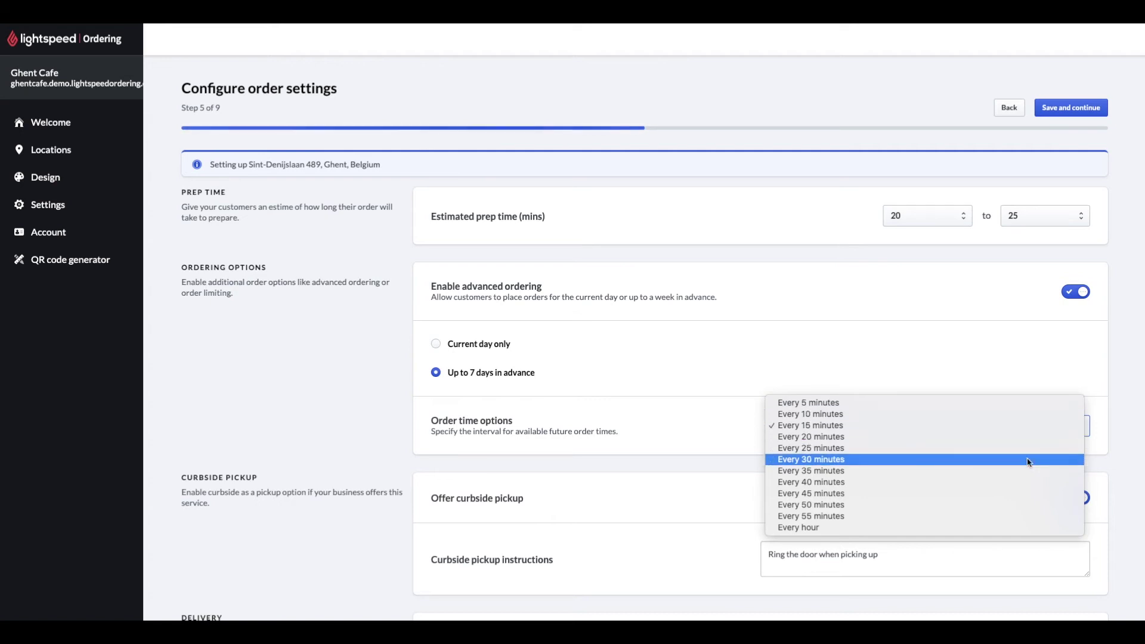
left_click(1109, 443)
scroll(1109, 444, "down", 3)
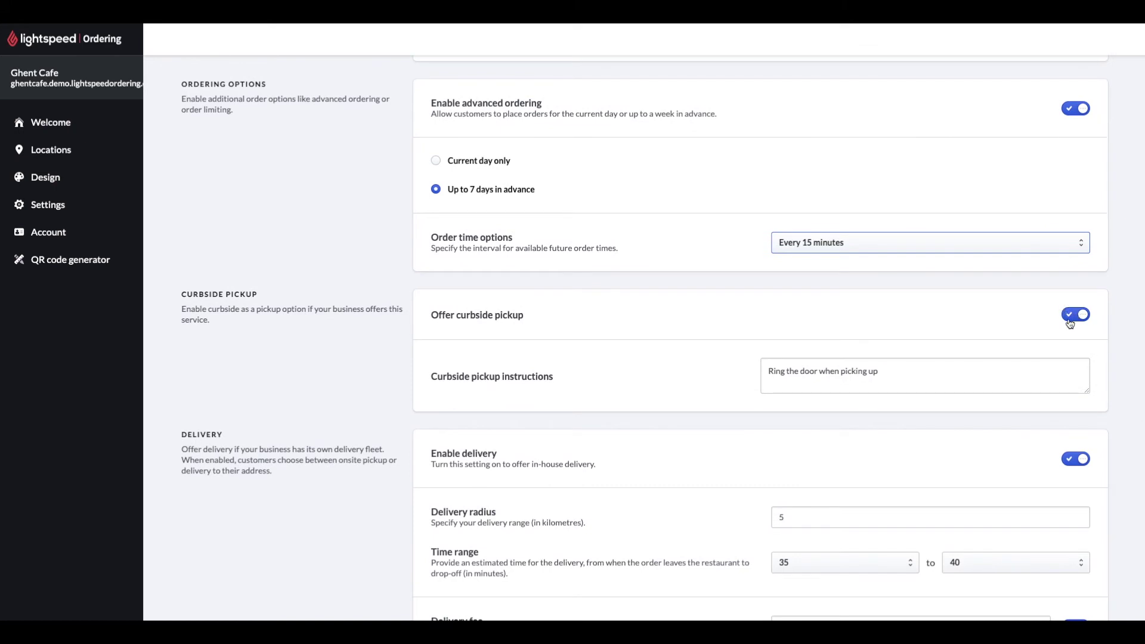
Step: Review the curbside pickup instructions on the order settings page
left_click_drag(880, 372, 763, 367)
left_click(724, 388)
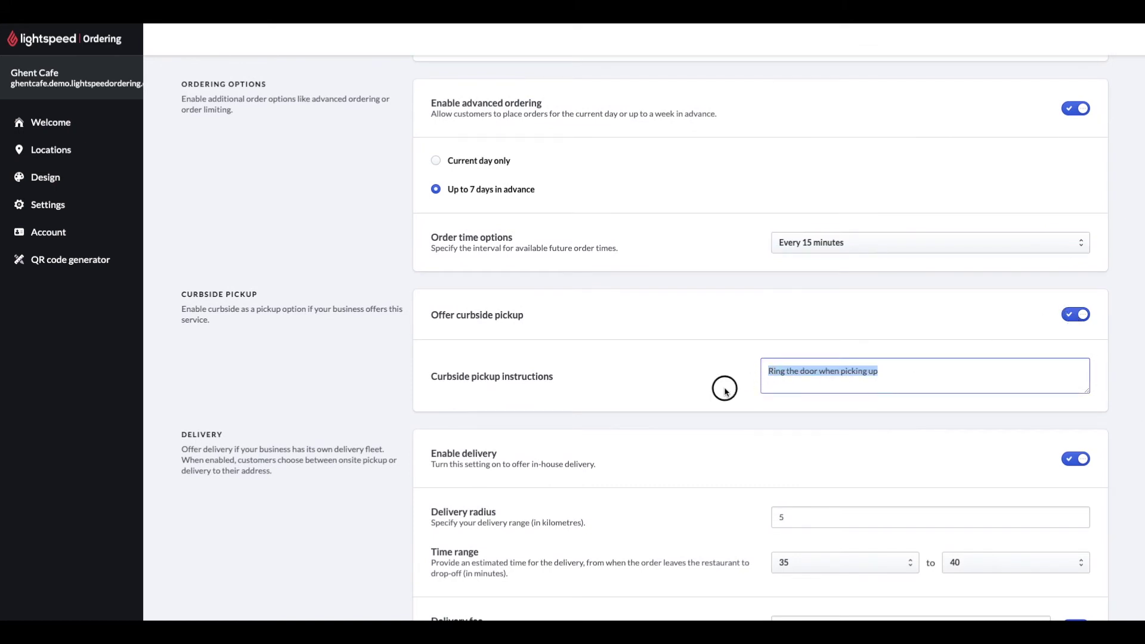
scroll(726, 392, "down", 2)
scroll(725, 392, "down", 4)
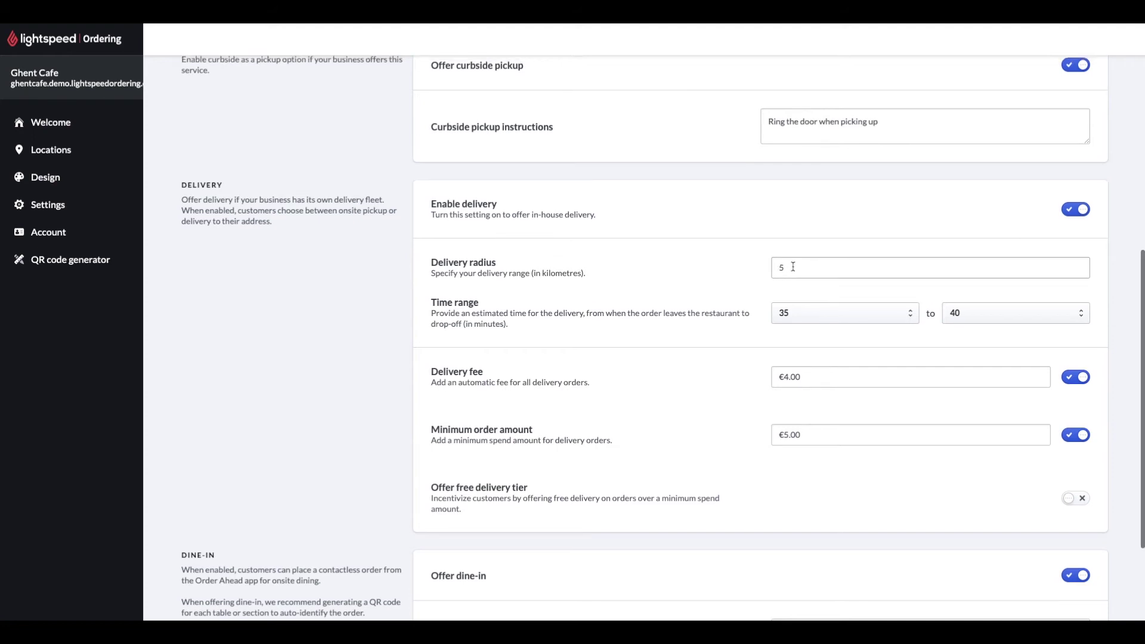
scroll(811, 298, "up", 1)
scroll(846, 316, "up", 1)
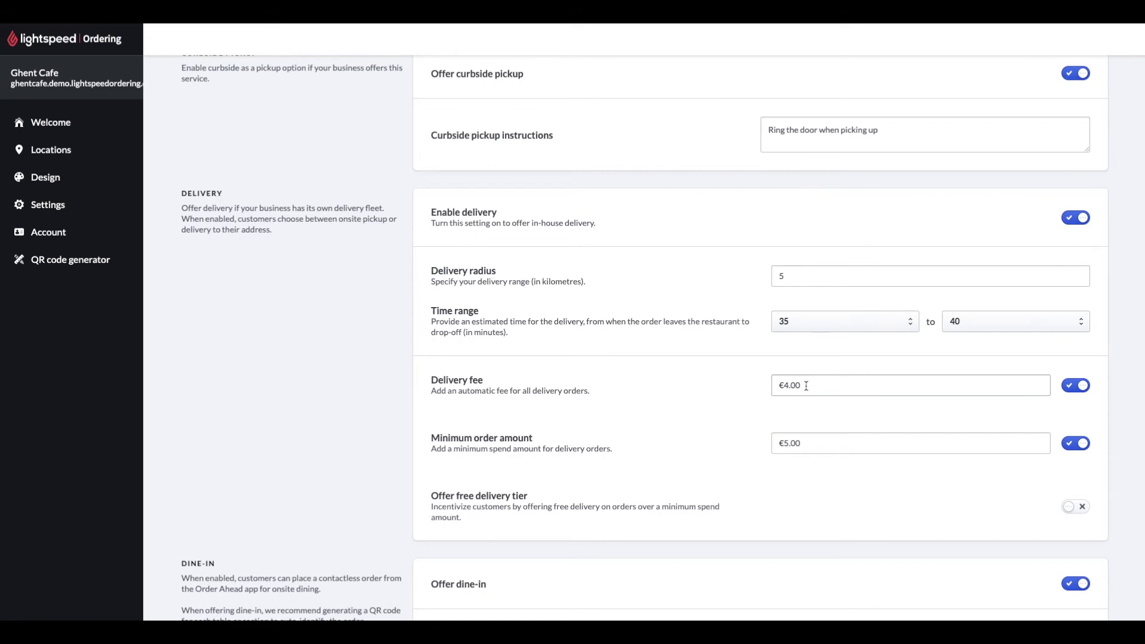
scroll(806, 386, "up", 1)
scroll(785, 448, "up", 1)
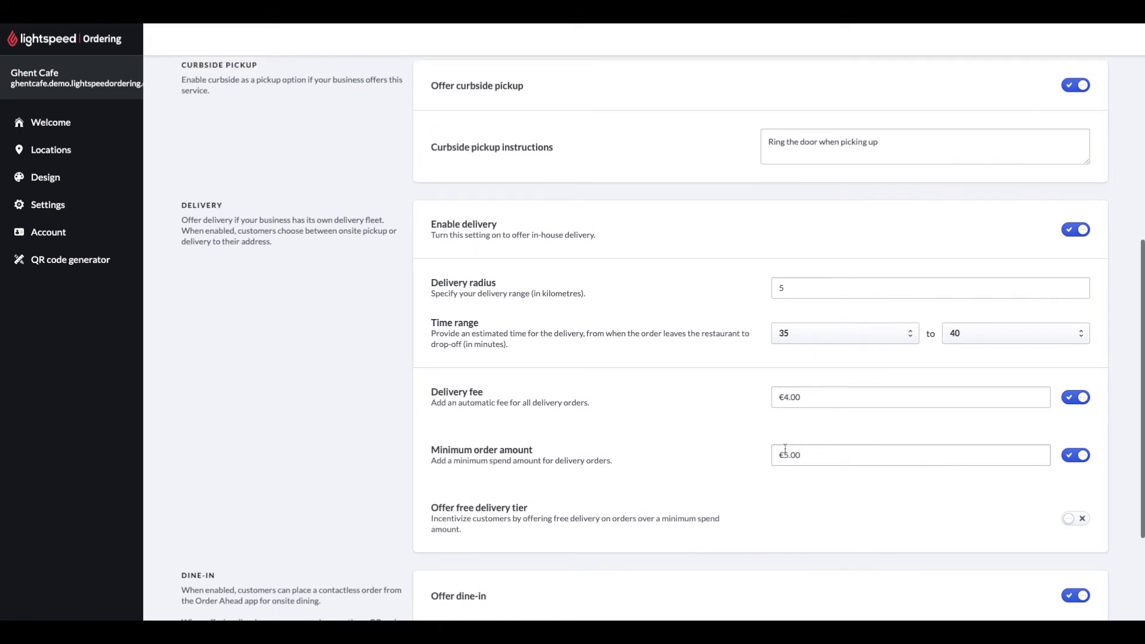
scroll(471, 522, "up", 1)
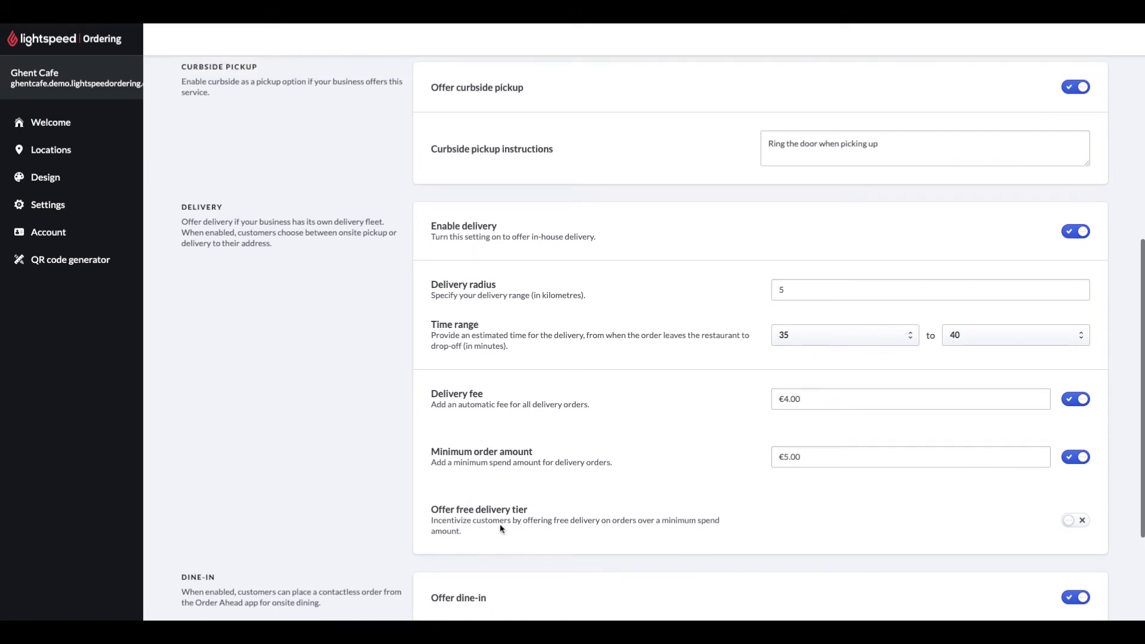
Step: Switch on the free delivery tier and check its €15.00 threshold
left_click(1076, 523)
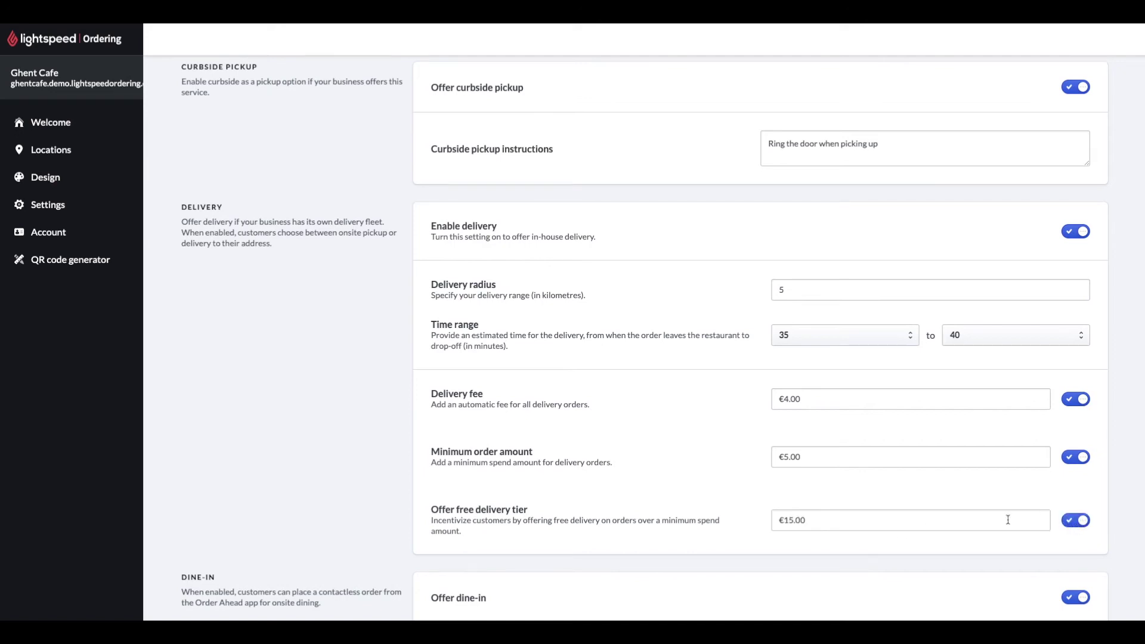
left_click(778, 523)
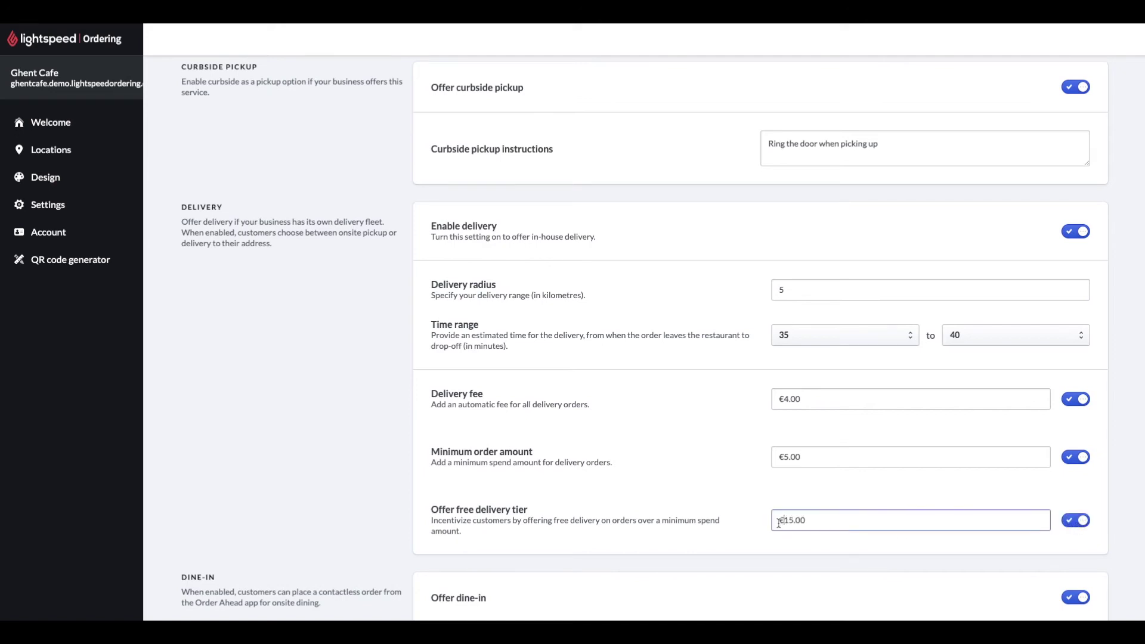
left_click_drag(778, 523, 821, 521)
left_click(823, 523)
Step: Look over the dine-in note and save the order settings
scroll(1047, 539, "down", 3)
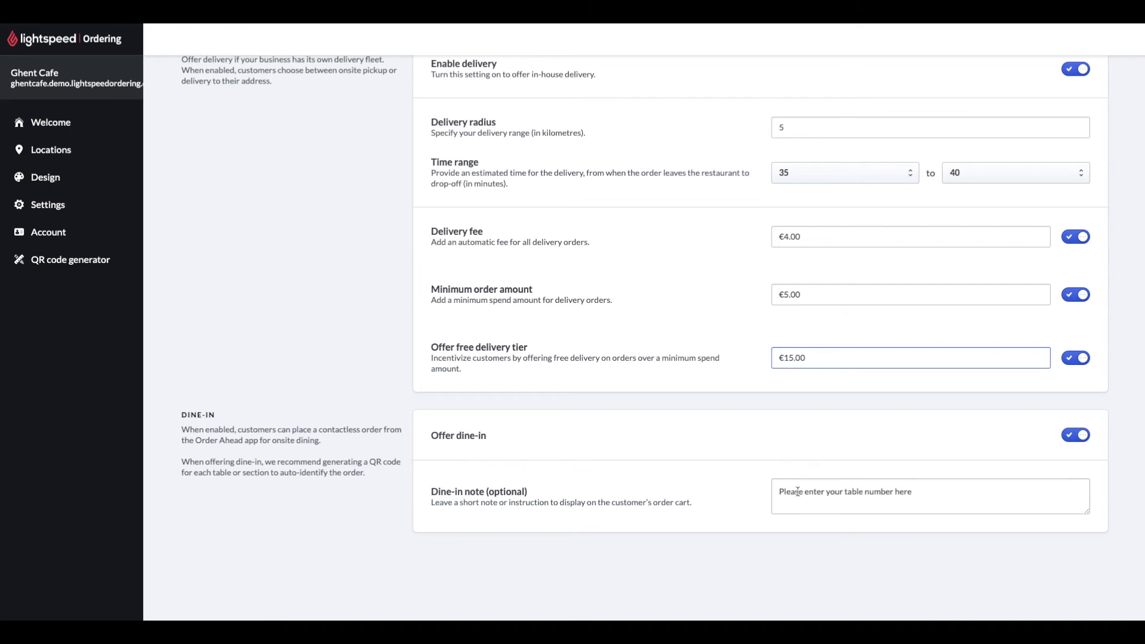
left_click_drag(924, 495, 768, 495)
left_click(900, 538)
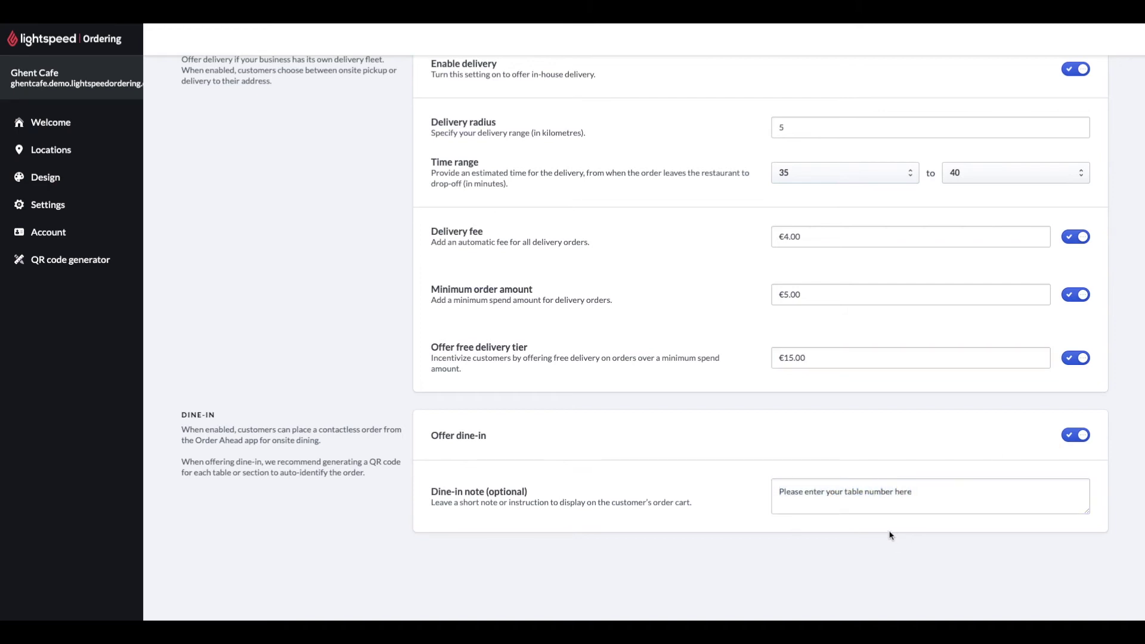
scroll(900, 527, "up", 6)
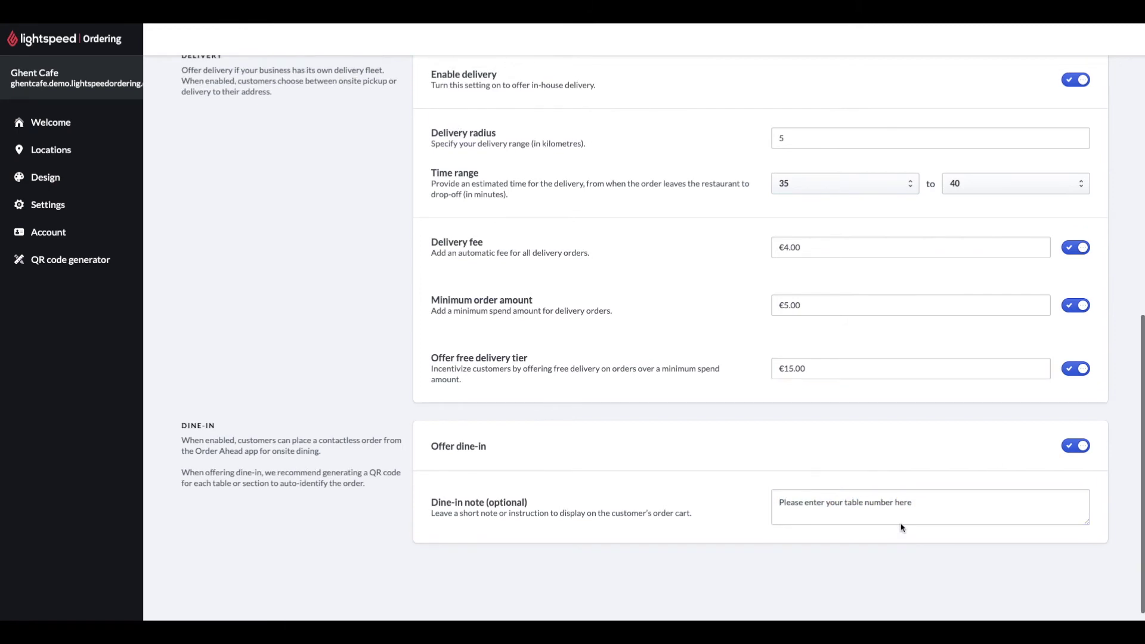
scroll(900, 525, "up", 4)
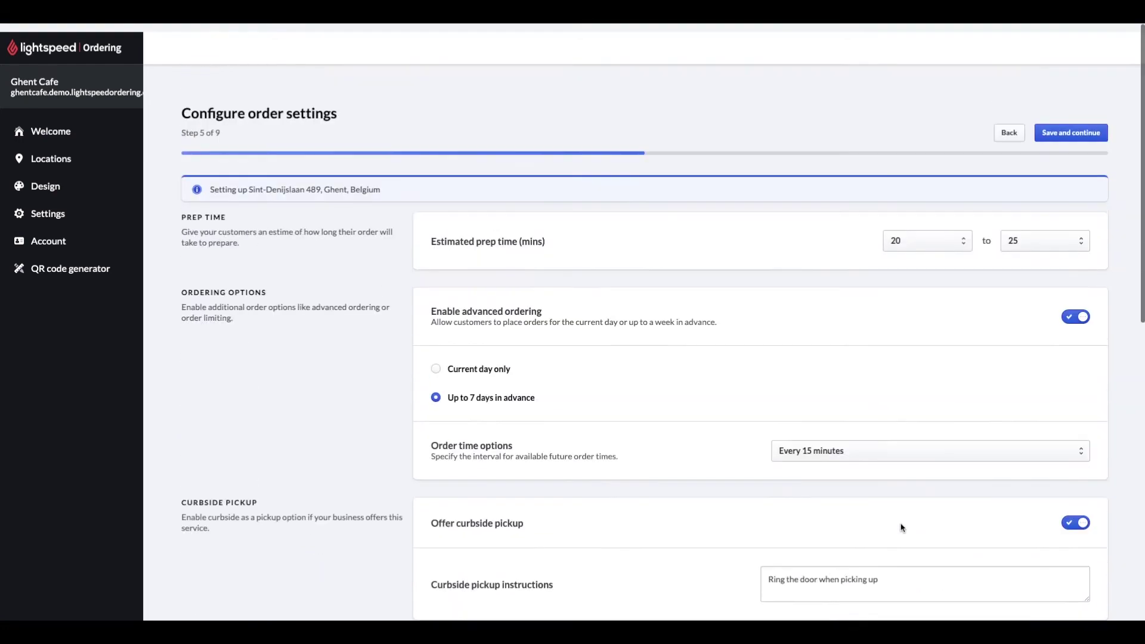
left_click(1072, 116)
Step: Change the suggested tips from 10% and 15% to 5% and 10%, then save payment options
scroll(915, 181, "down", 1)
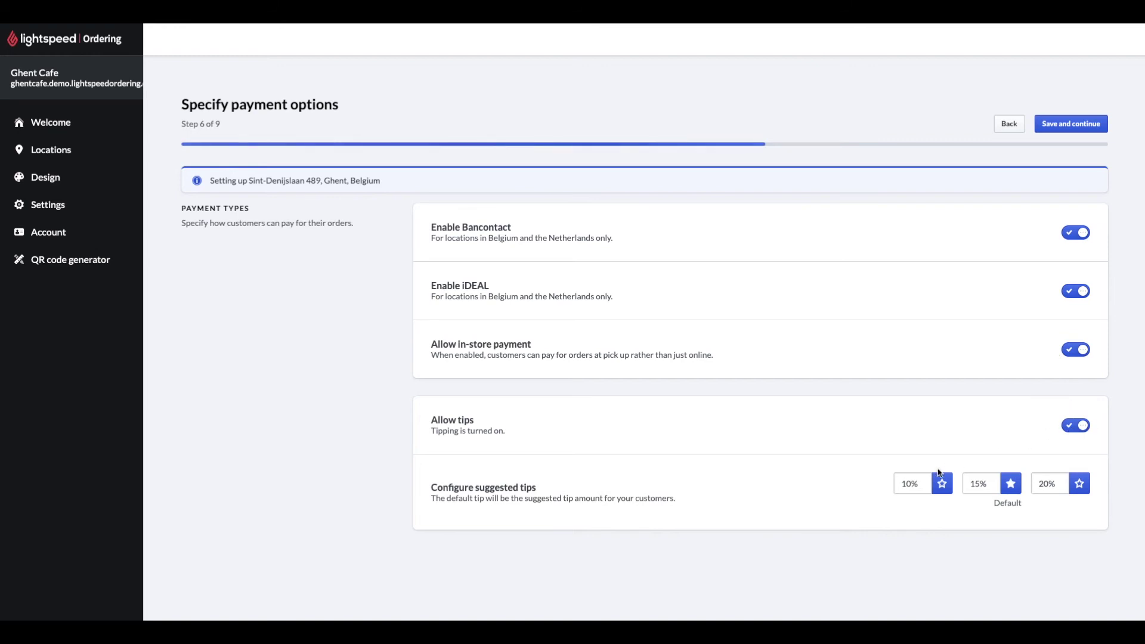
double_click(901, 483)
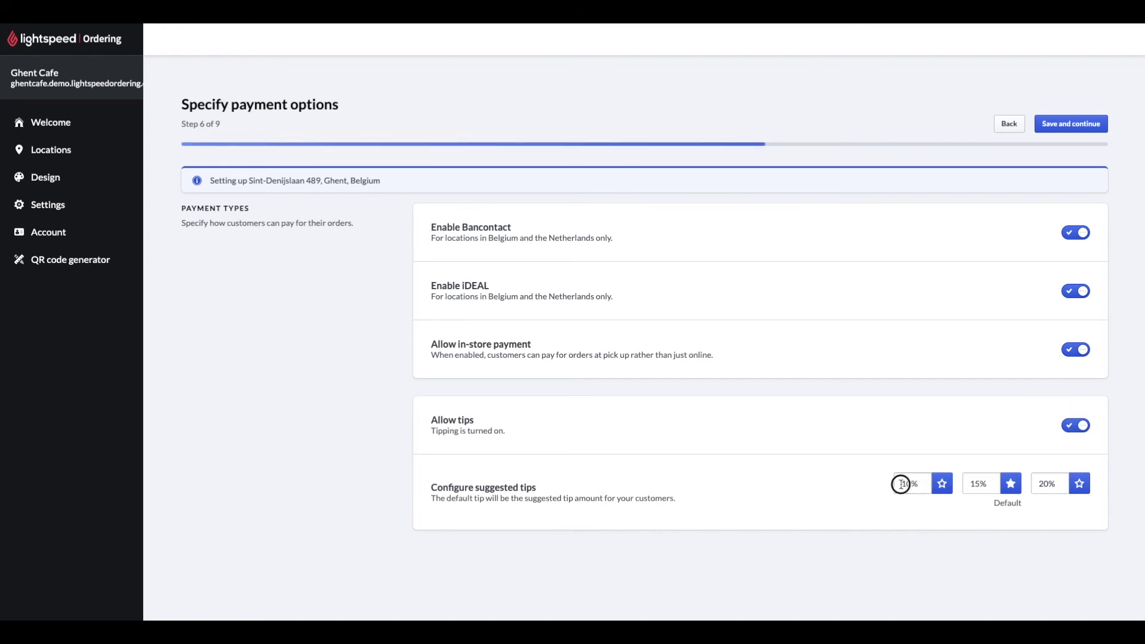
type("5")
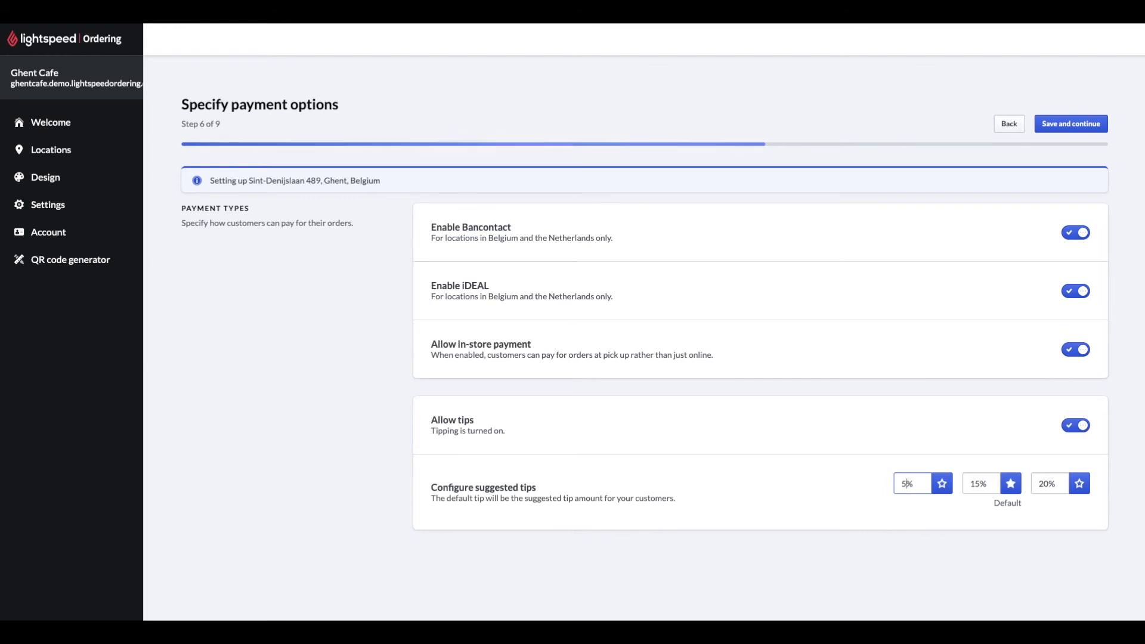
double_click(977, 483)
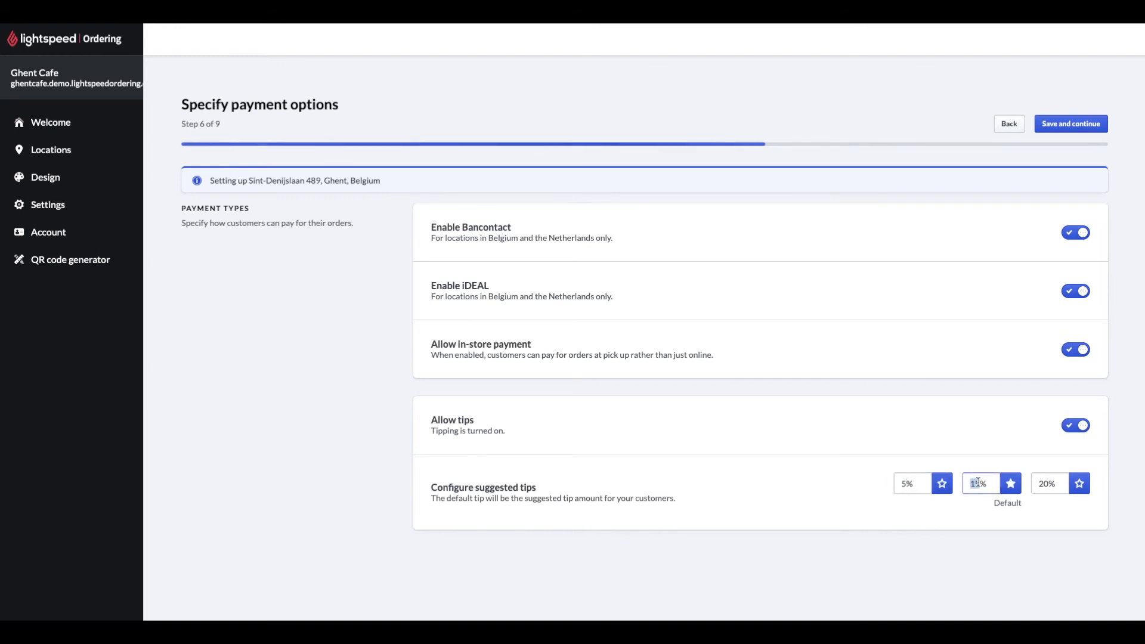
type("1")
left_click(1010, 483)
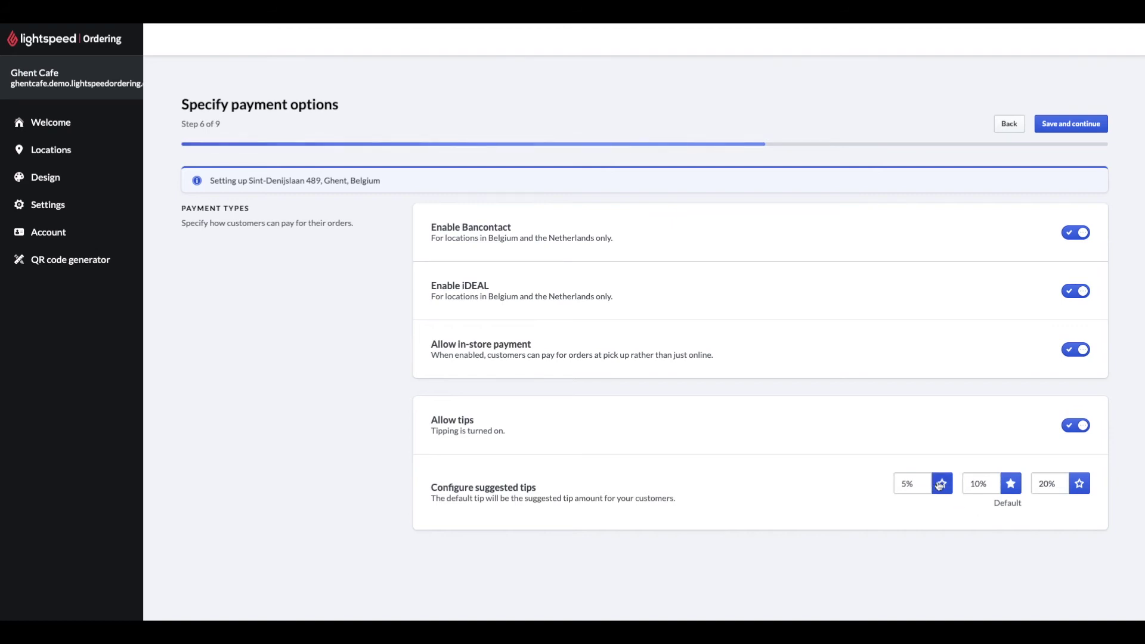
left_click(1062, 125)
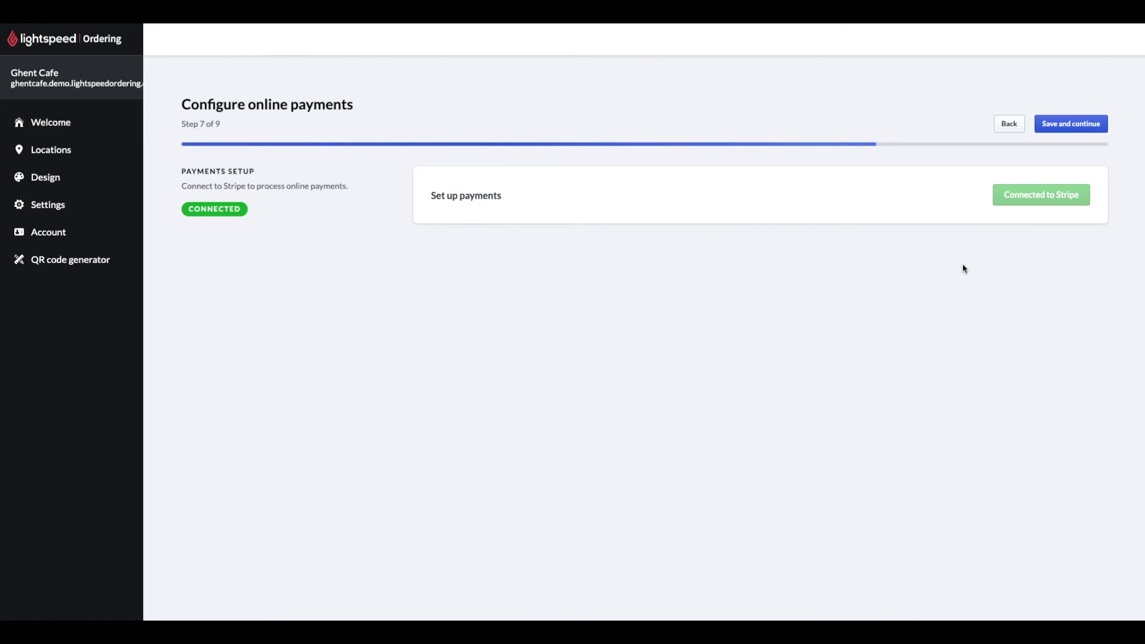
Step: Move past online payments, look through the online menu list and confirm it
left_click(1065, 125)
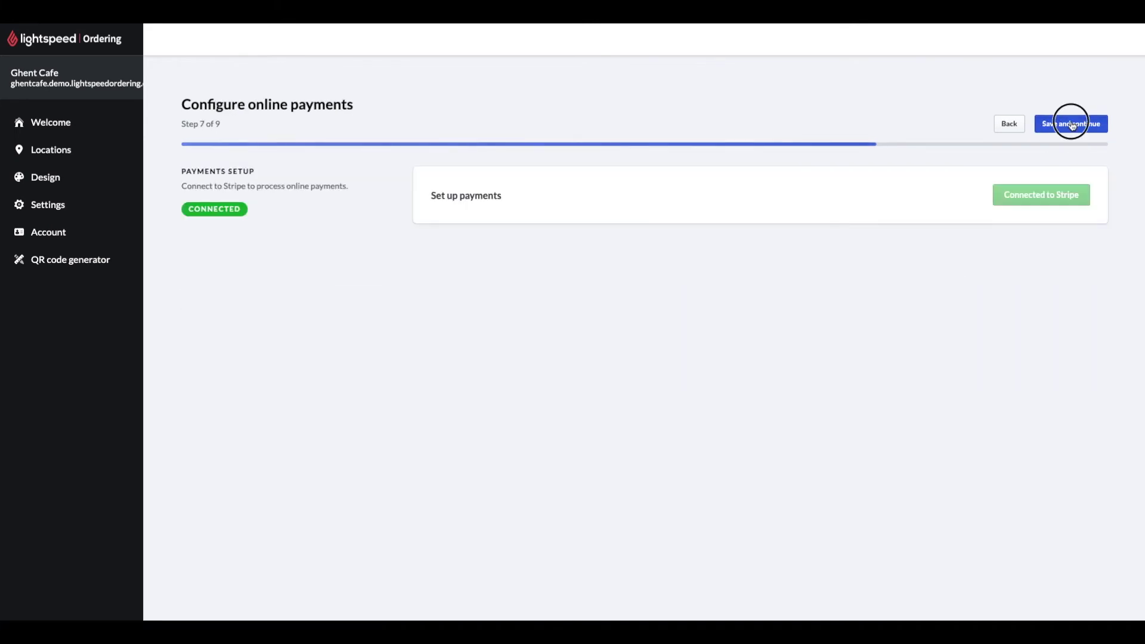
left_click(1062, 123)
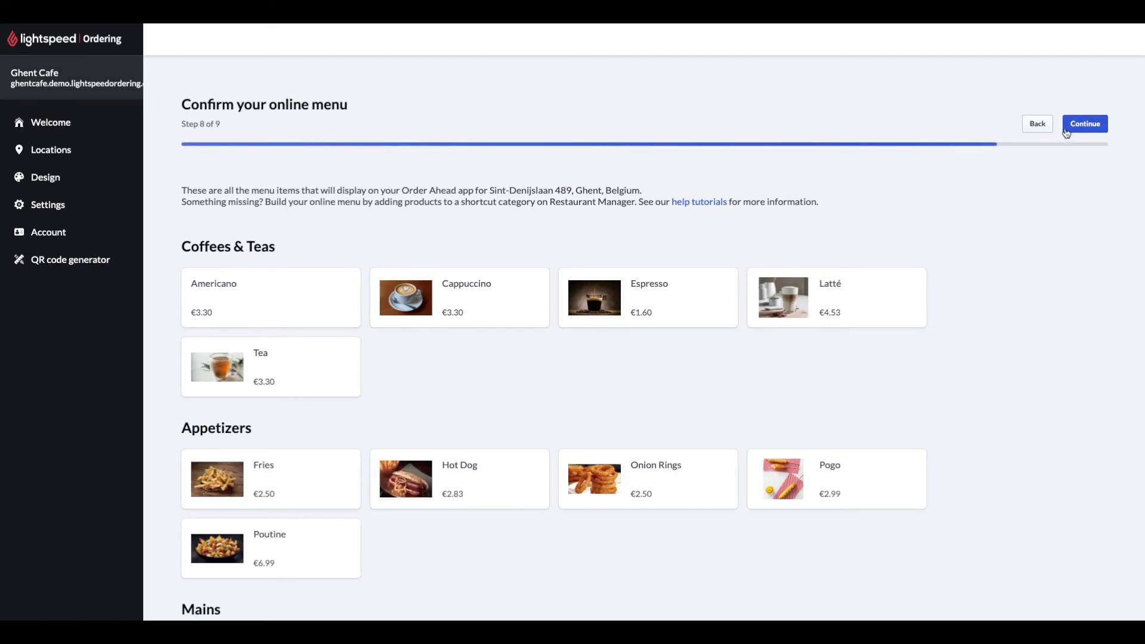
scroll(1061, 156, "down", 2)
scroll(1061, 159, "down", 5)
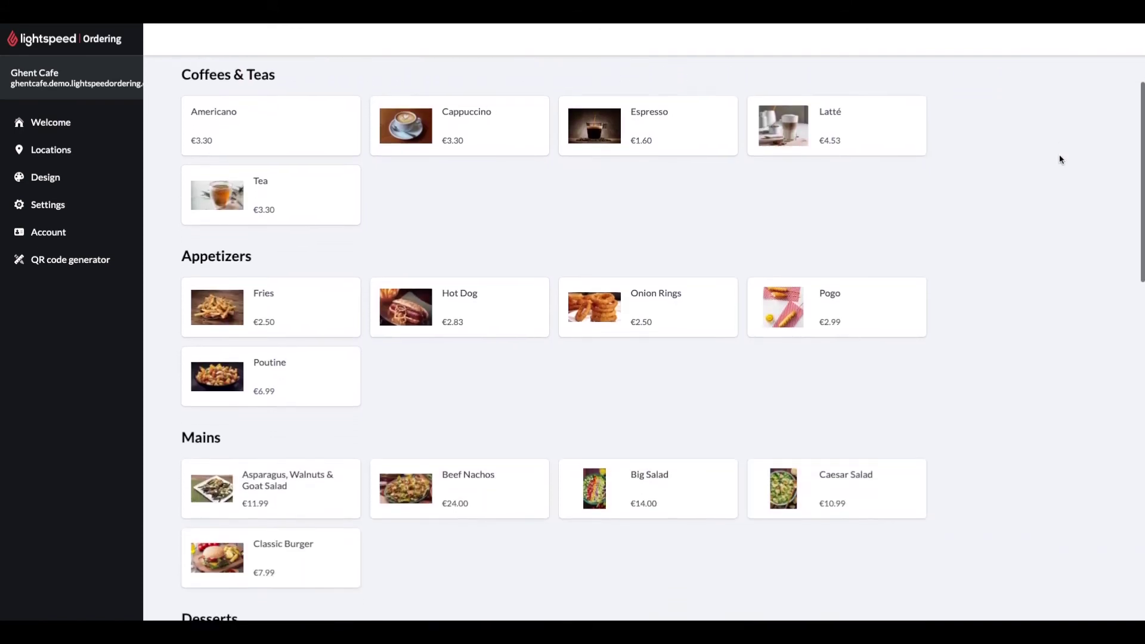
scroll(1060, 160, "down", 11)
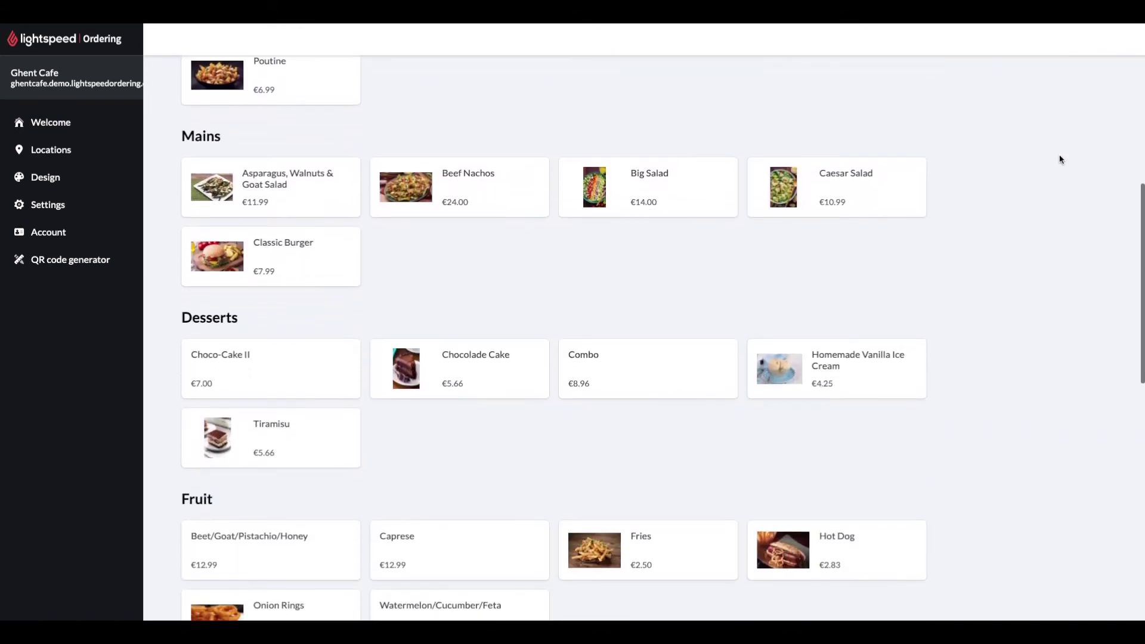
scroll(1060, 159, "down", 3)
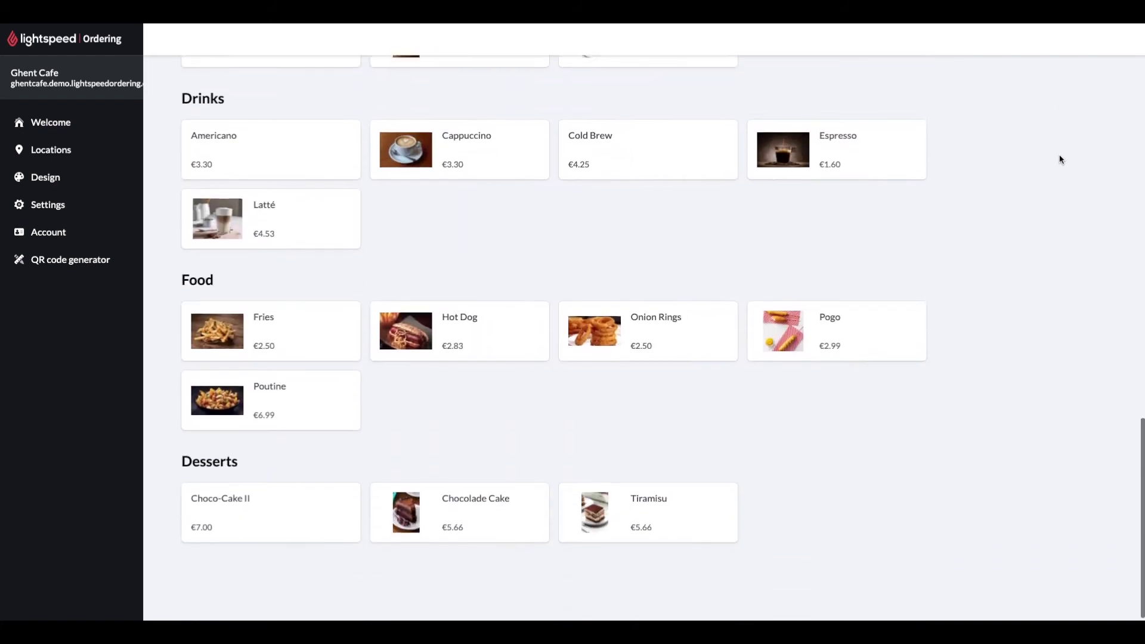
scroll(1061, 159, "up", 13)
scroll(1060, 159, "up", 7)
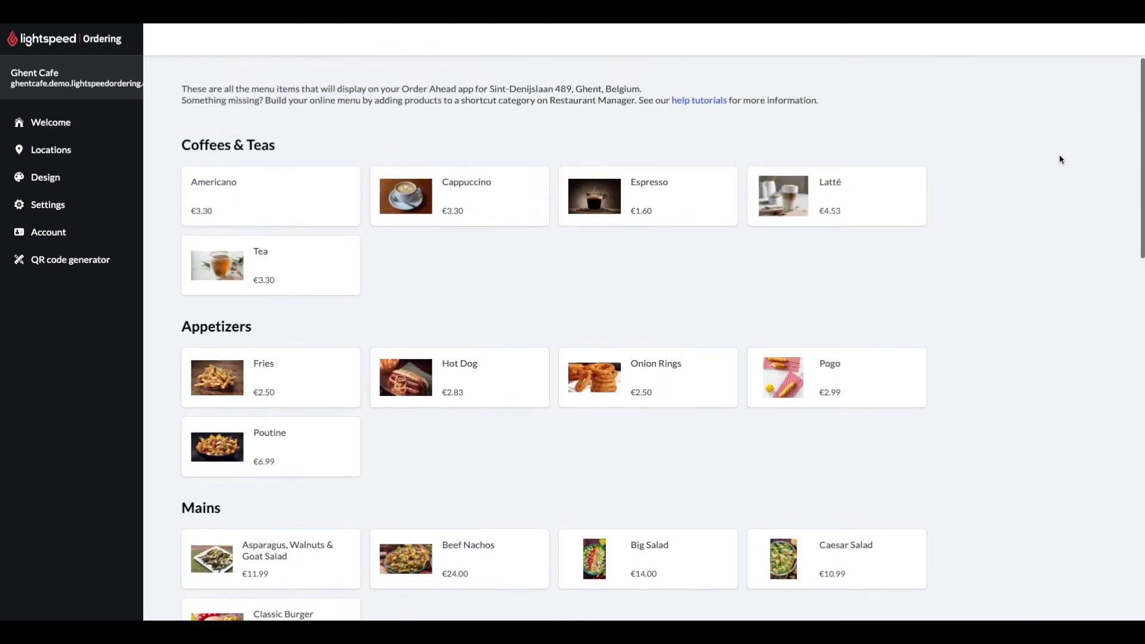
left_click(1084, 125)
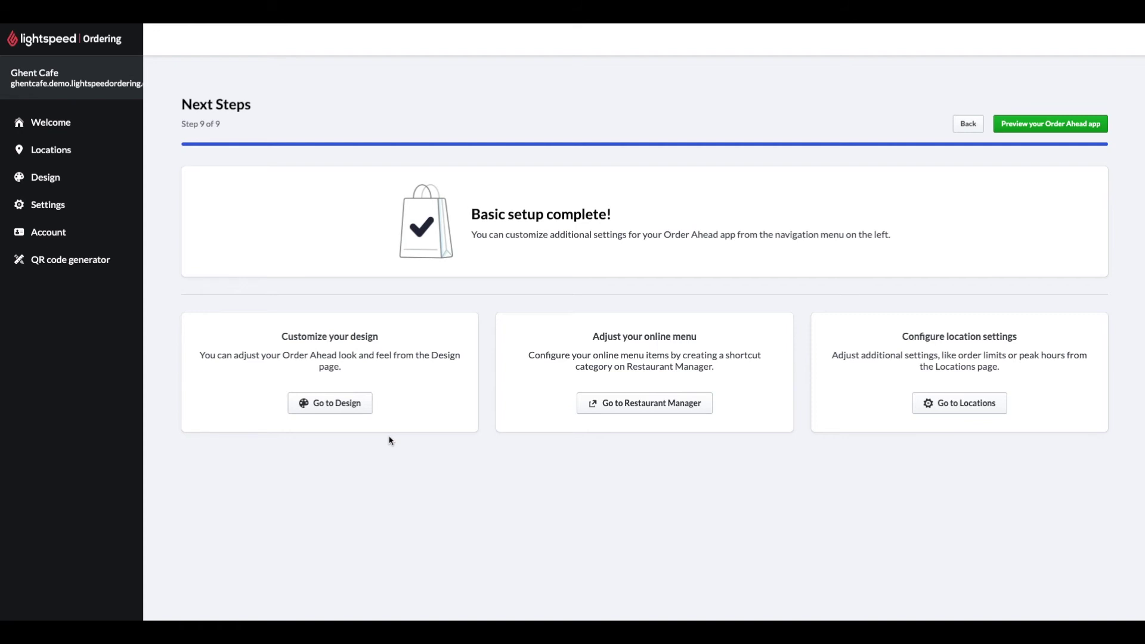
Step: Open the Design settings, then the QR code sign generator
left_click(314, 401)
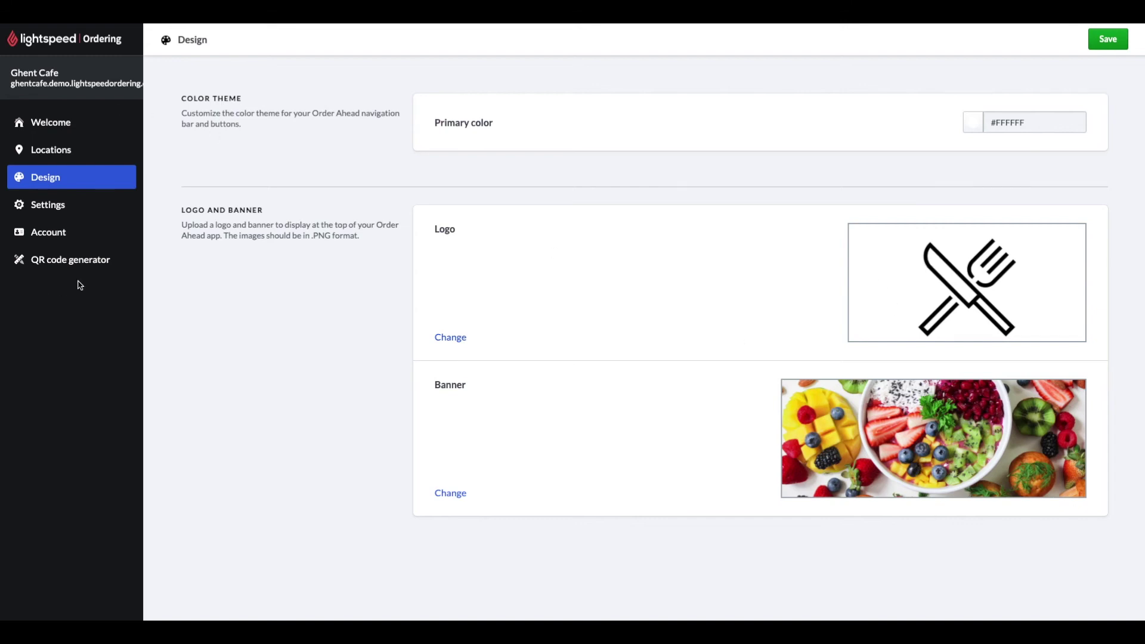
left_click(60, 255)
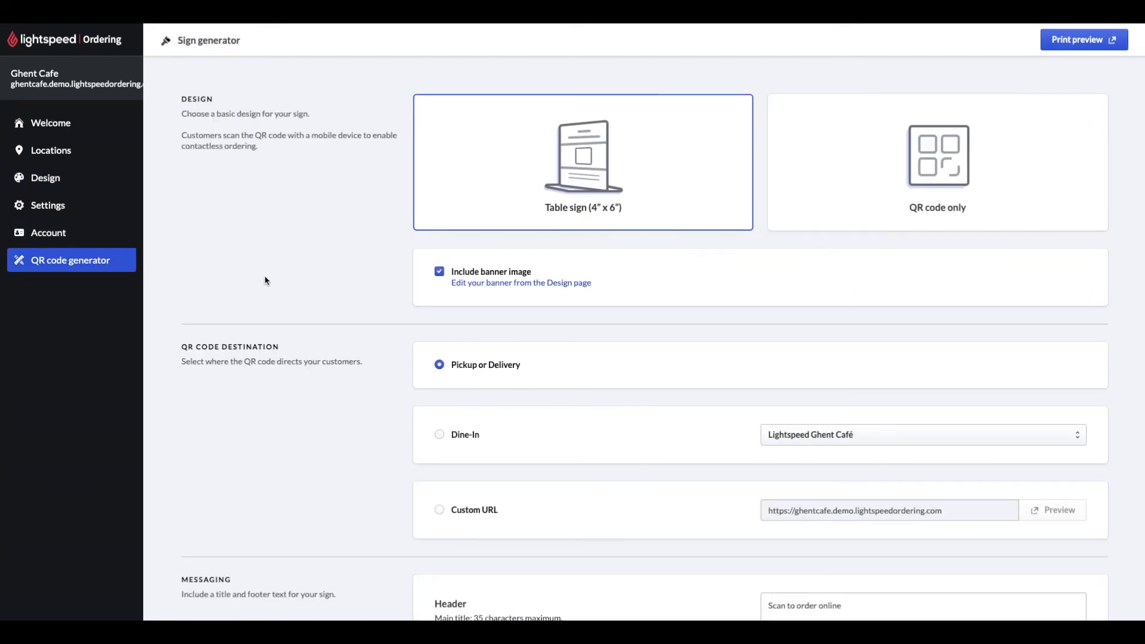
Step: Try Dine-In tables as the QR destination, assigning three tables to the code
scroll(341, 272, "down", 1)
scroll(341, 271, "down", 1)
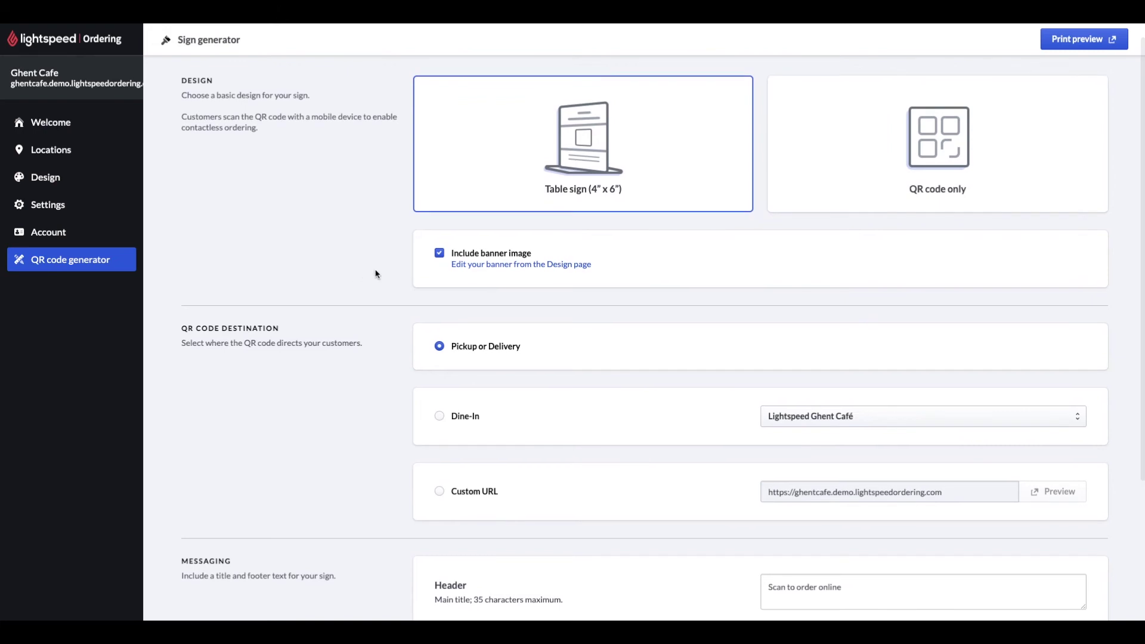
scroll(596, 202, "down", 1)
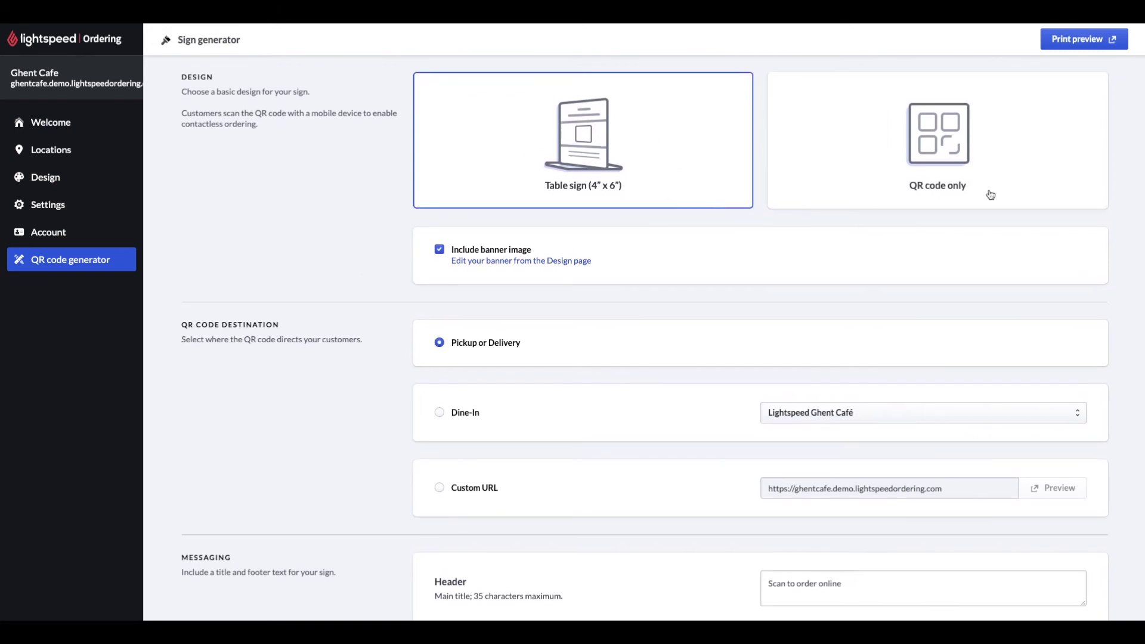
scroll(898, 107, "down", 1)
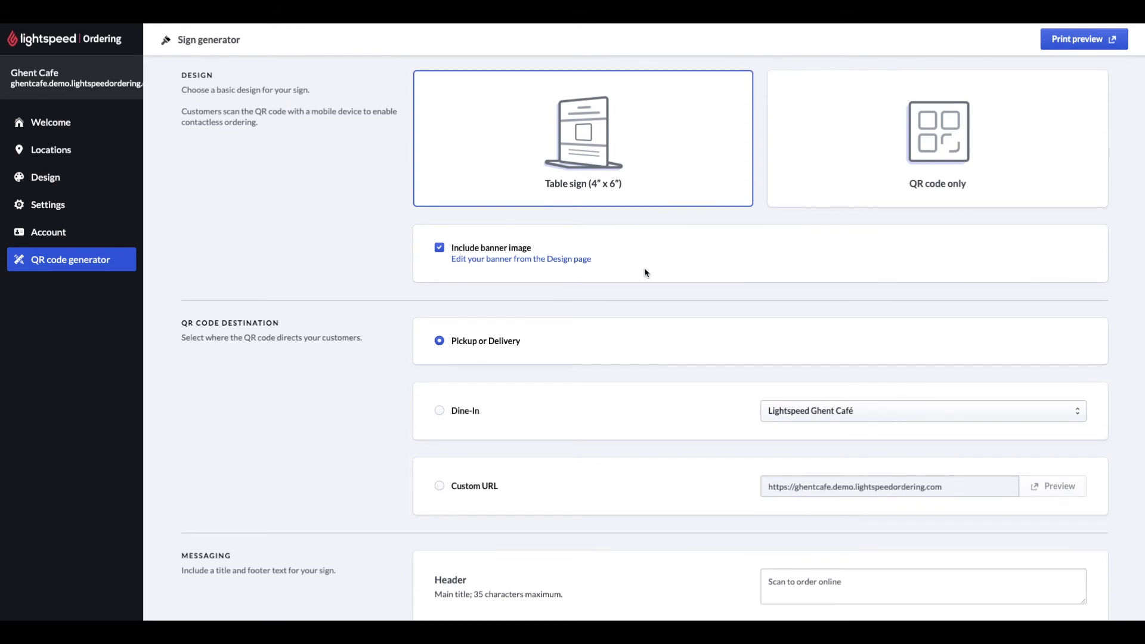
scroll(489, 262, "up", 1)
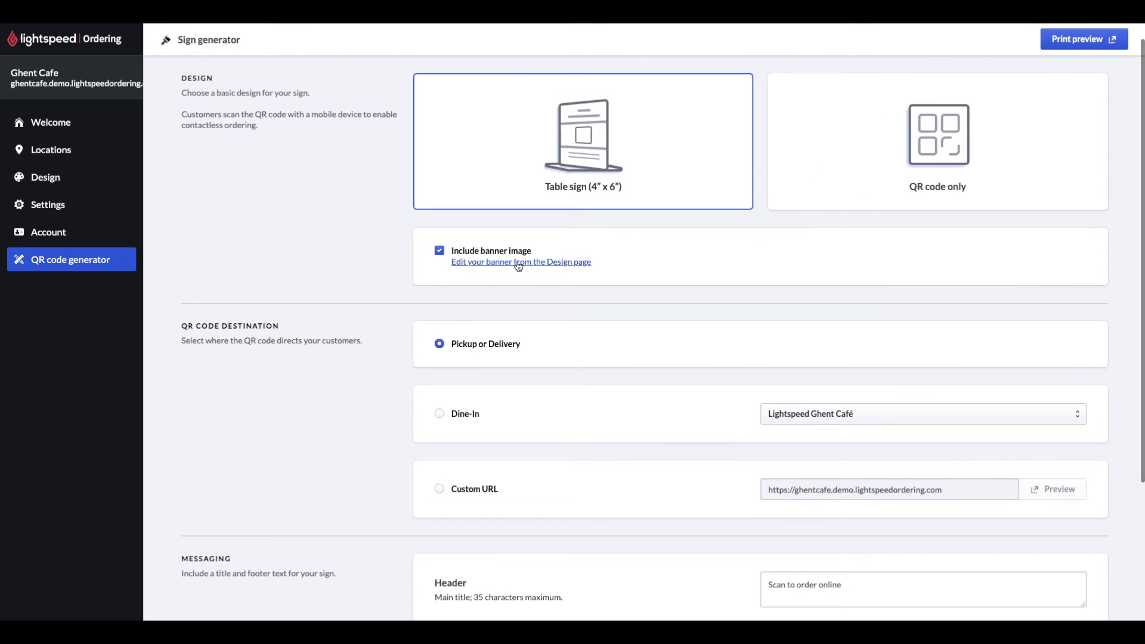
scroll(556, 296, "down", 2)
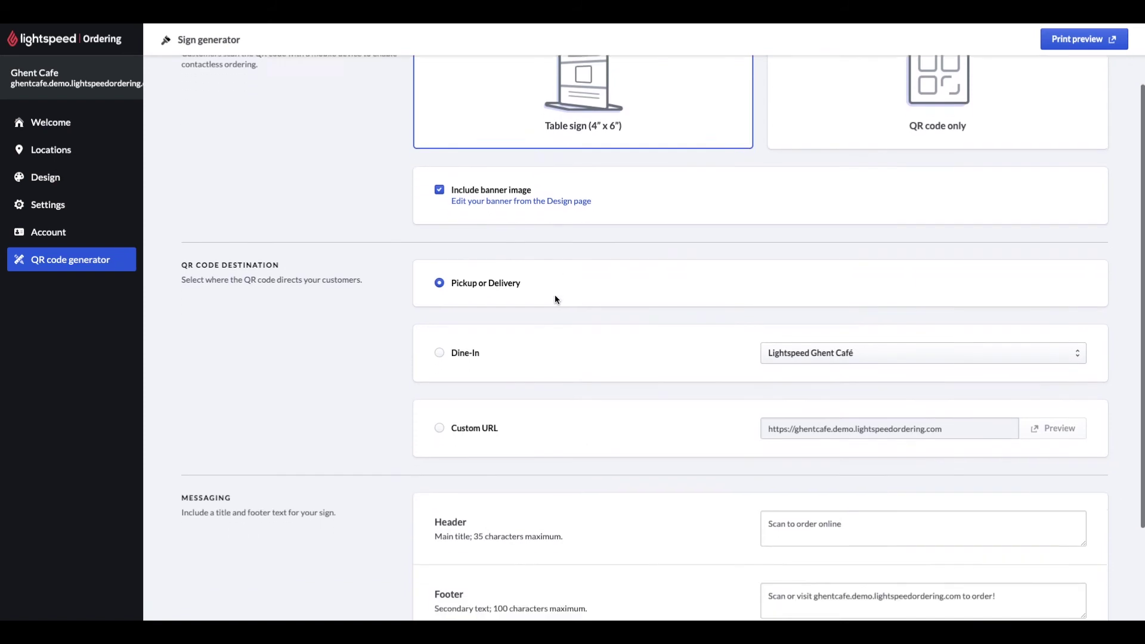
scroll(554, 296, "down", 1)
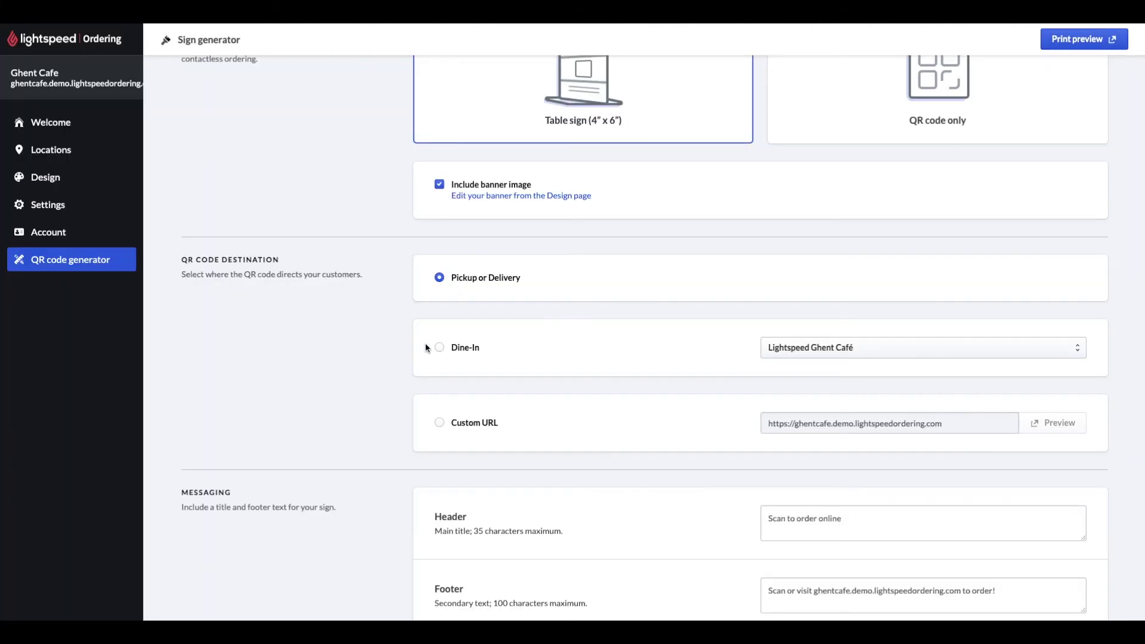
left_click(439, 348)
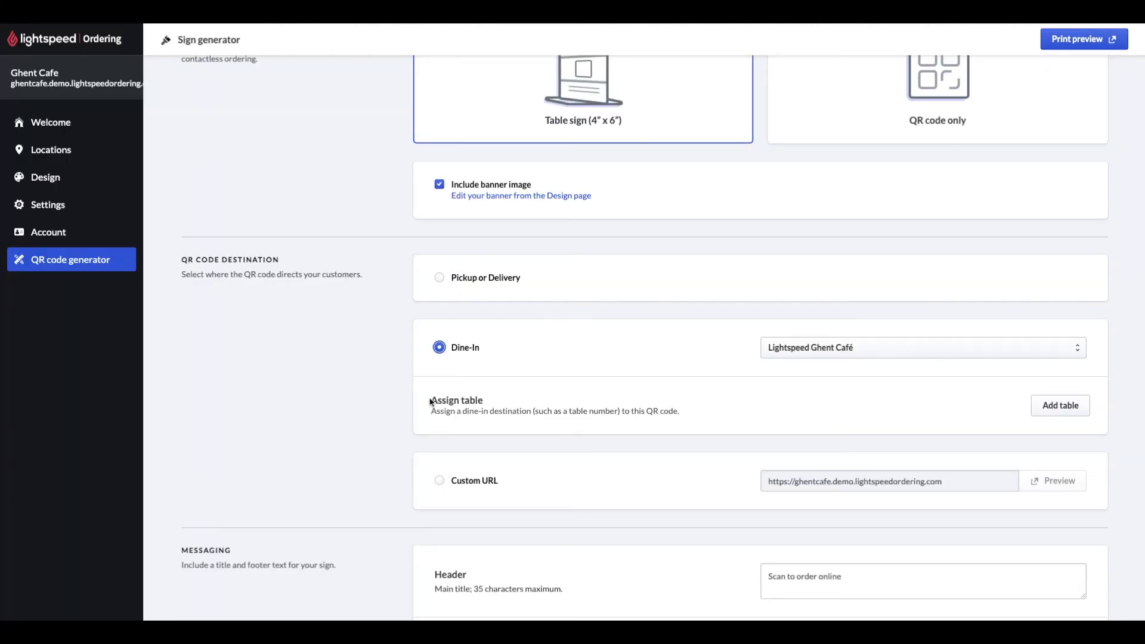
left_click_drag(431, 401, 680, 411)
left_click(659, 398)
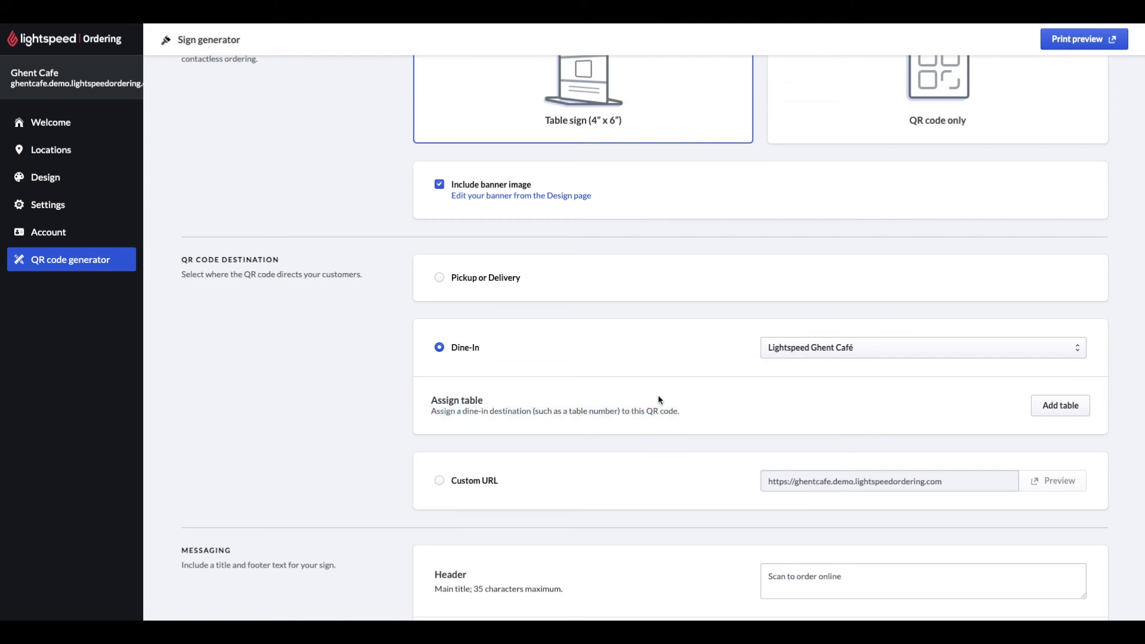
left_click(1084, 408)
left_click(1055, 405)
left_click(1055, 405)
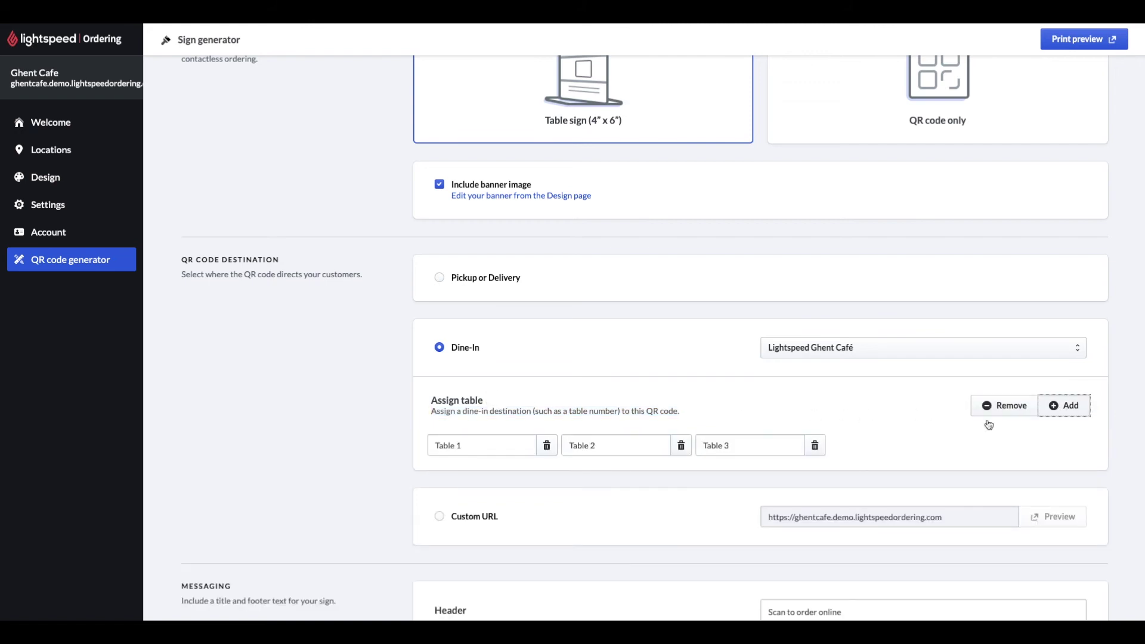
left_click(597, 446)
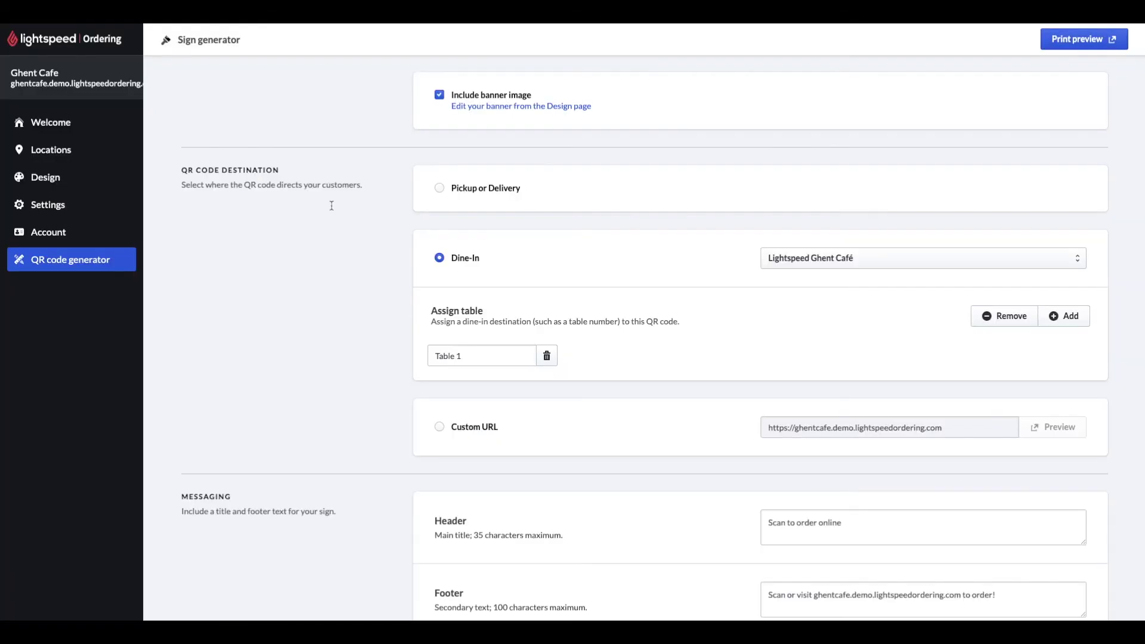
Step: Try the Custom URL destination and review the sign's header and footer text
left_click(439, 427)
left_click_drag(767, 334, 932, 331)
left_click(1033, 374)
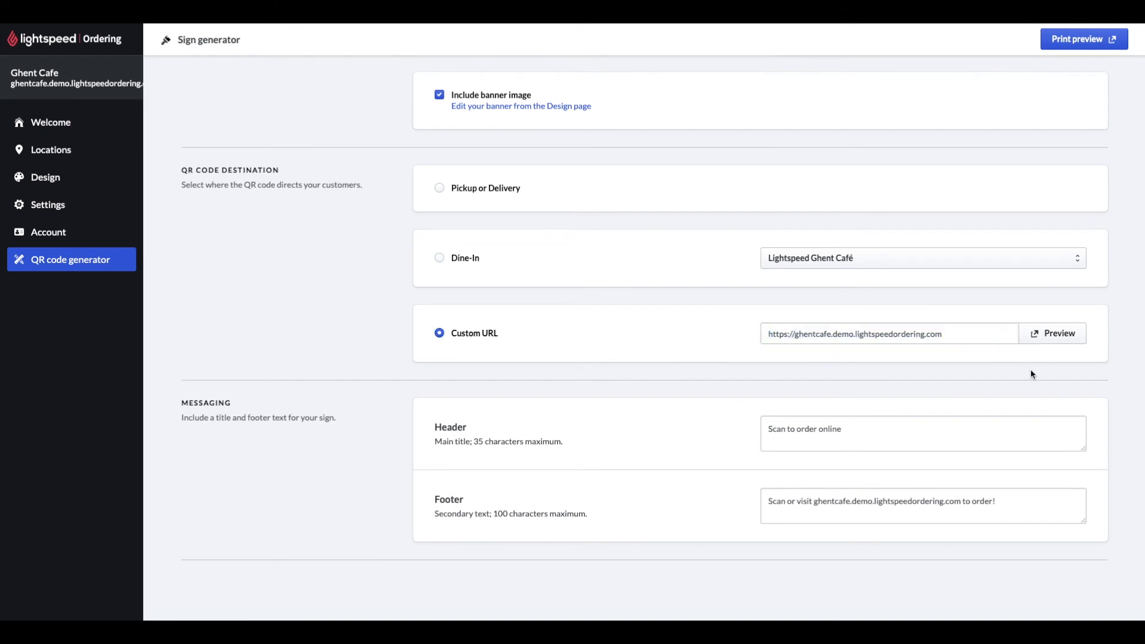
left_click_drag(769, 429, 841, 429)
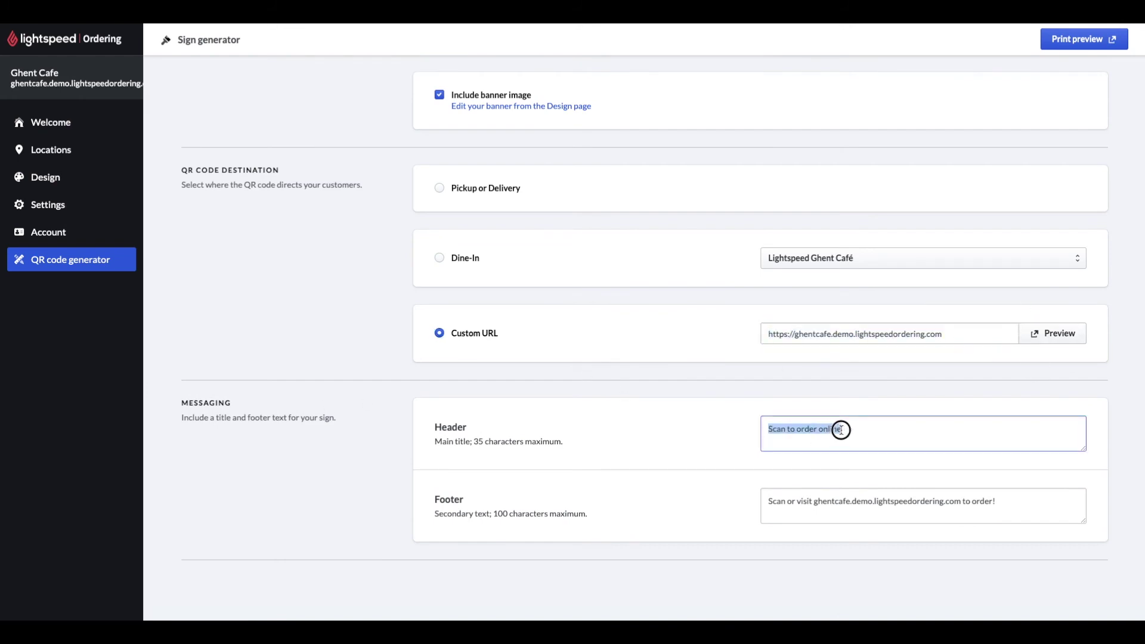
left_click_drag(768, 503, 1011, 499)
left_click(1123, 491)
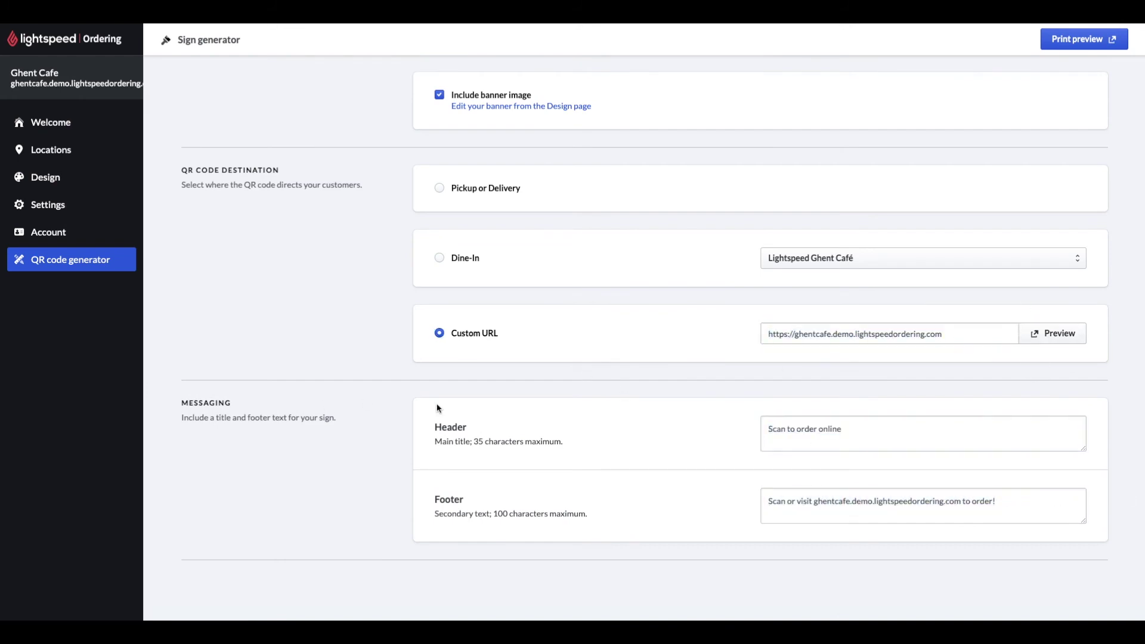
Step: Edit the header to 'Scan to order online from us', choose Pickup or Delivery, and print-preview
left_click(843, 428)
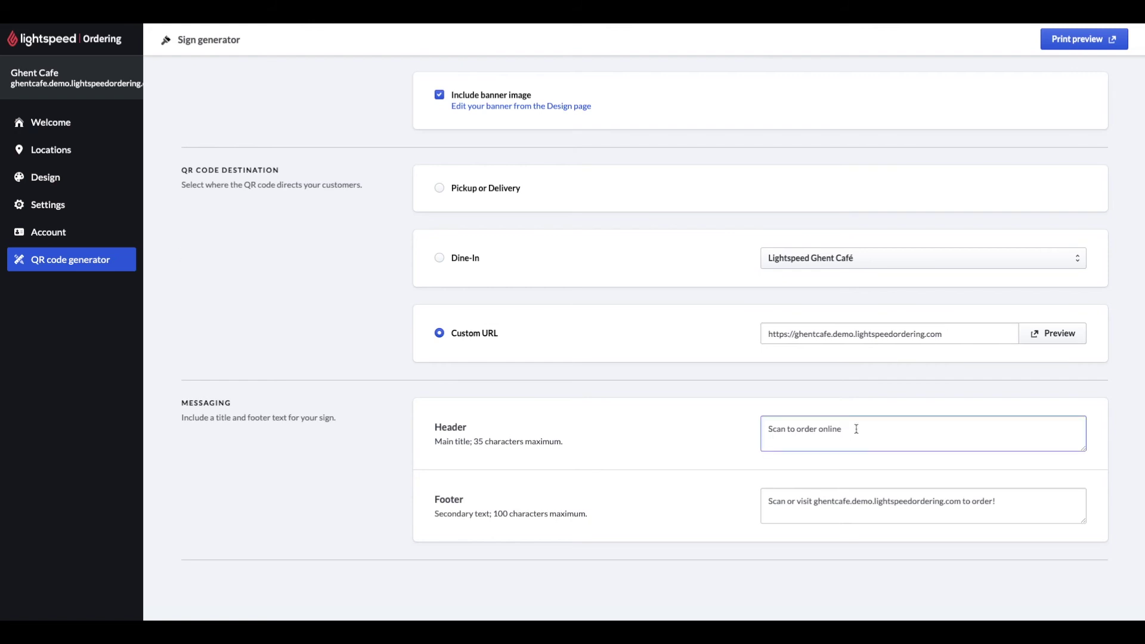
left_click(446, 188)
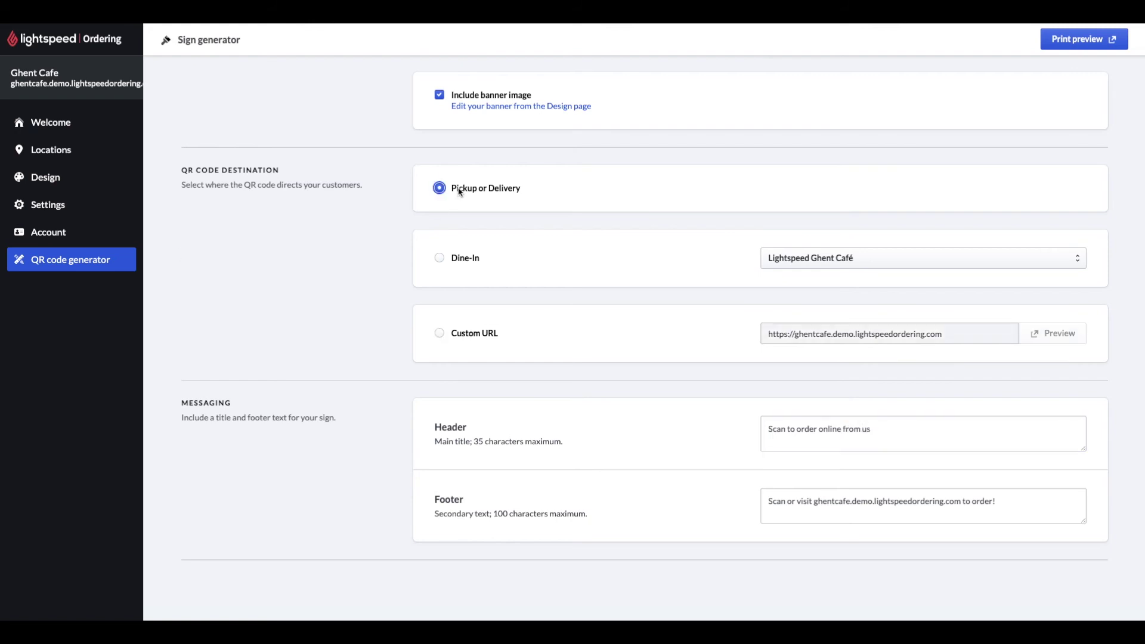
left_click(1083, 39)
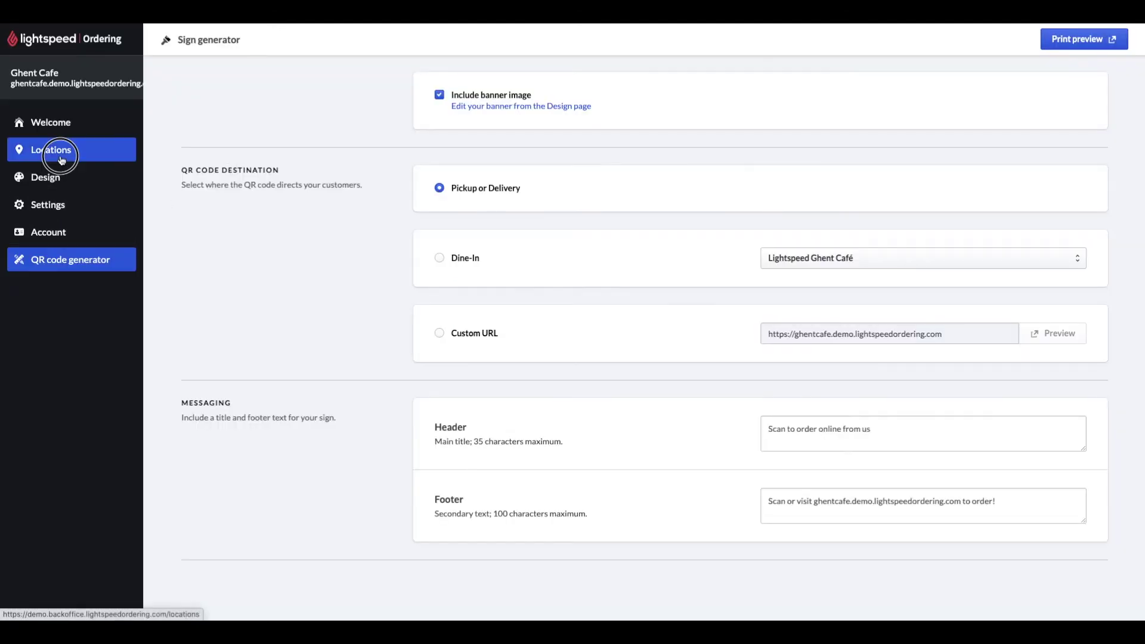
left_click(53, 151)
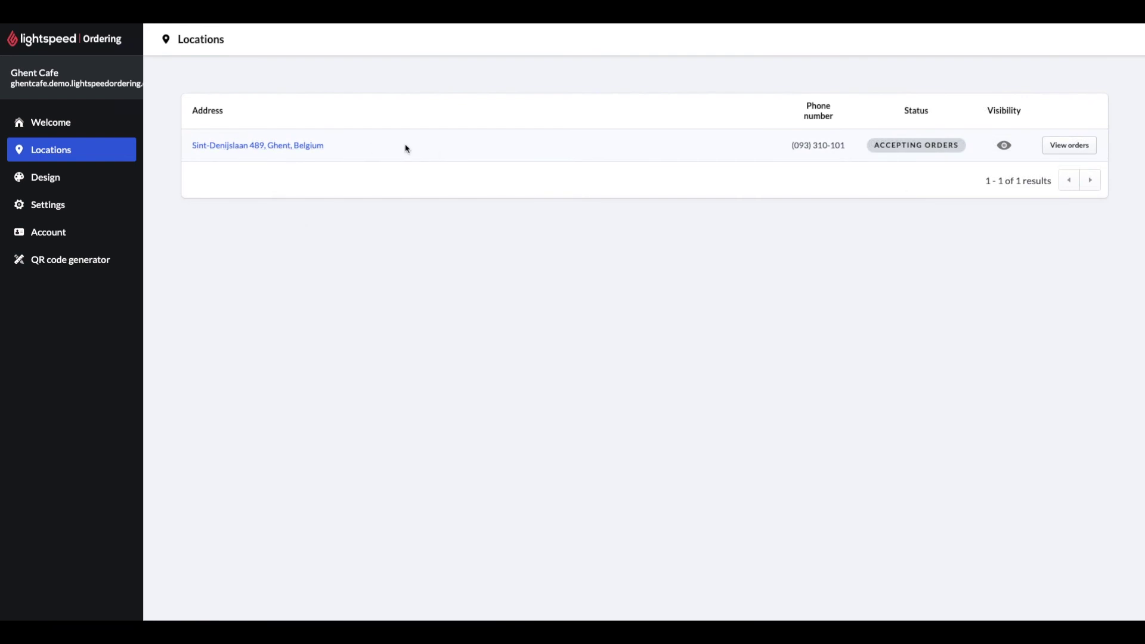
Step: Open the Sint-Denijslaan location and check menu arrangement and the Limit all hours setting
left_click(319, 147)
scroll(718, 229, "down", 3)
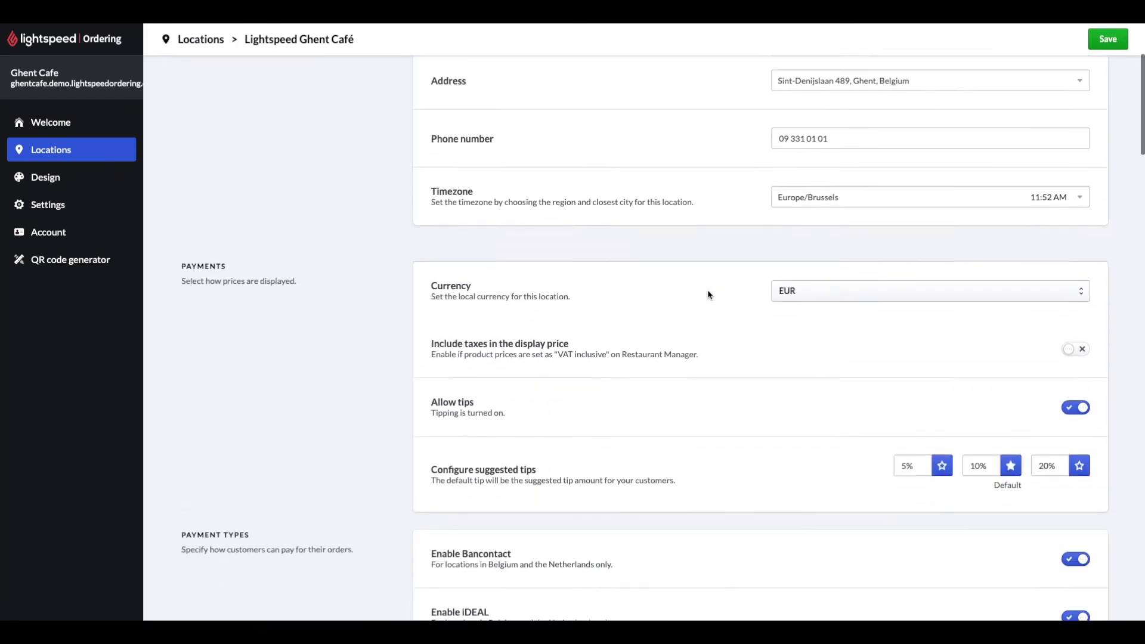
scroll(708, 294, "down", 8)
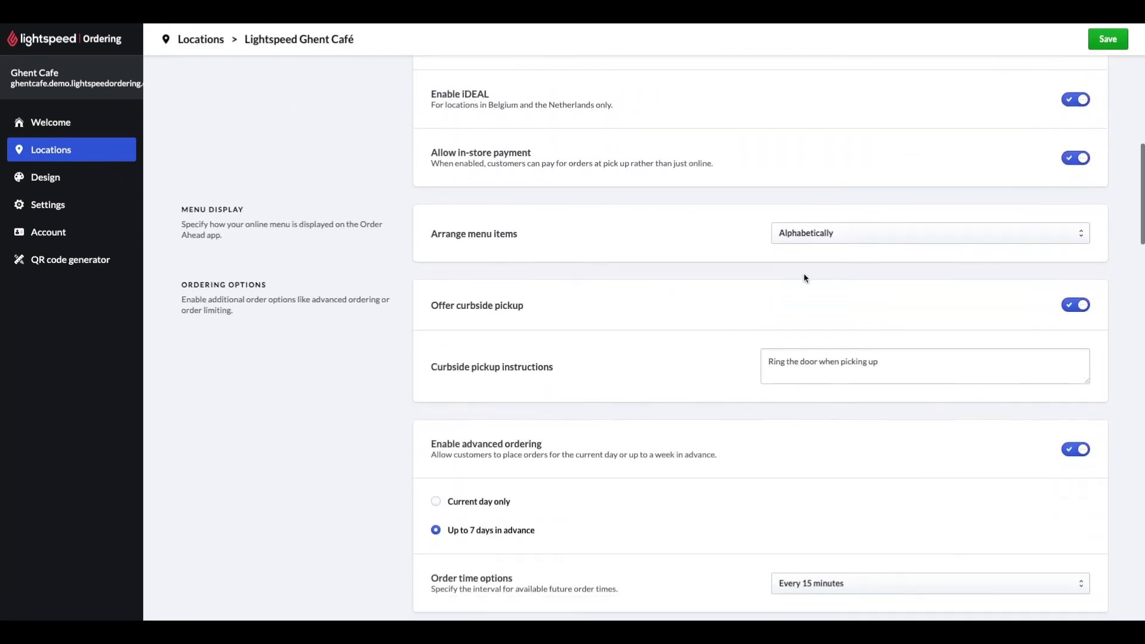
left_click(775, 233)
scroll(735, 278, "down", 7)
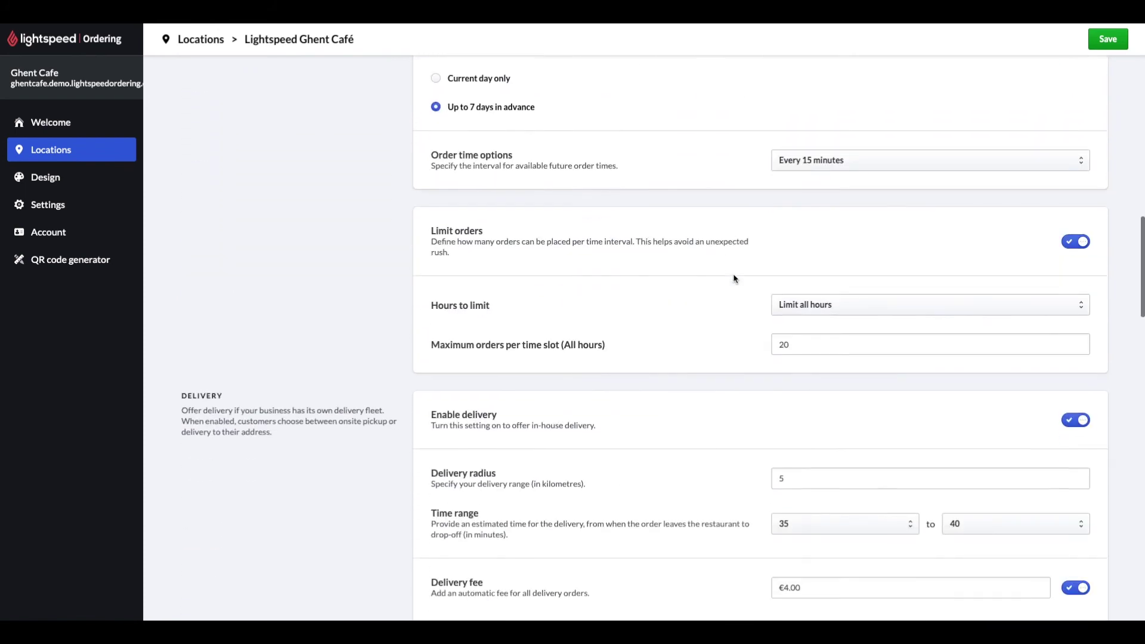
scroll(732, 273, "down", 2)
left_click(848, 221)
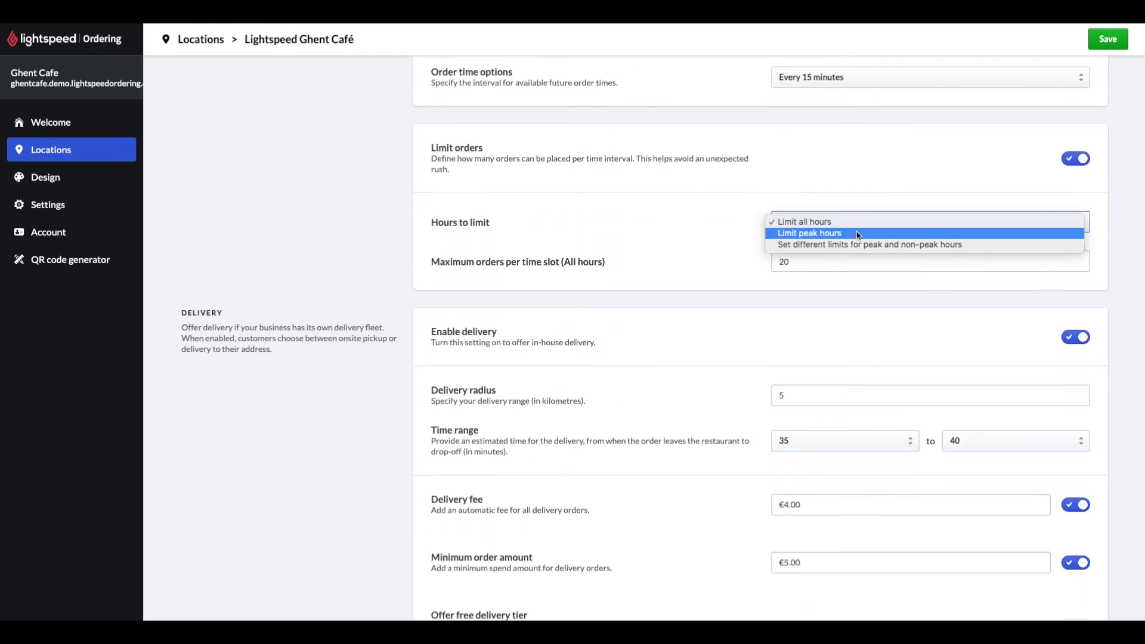
left_click(782, 258)
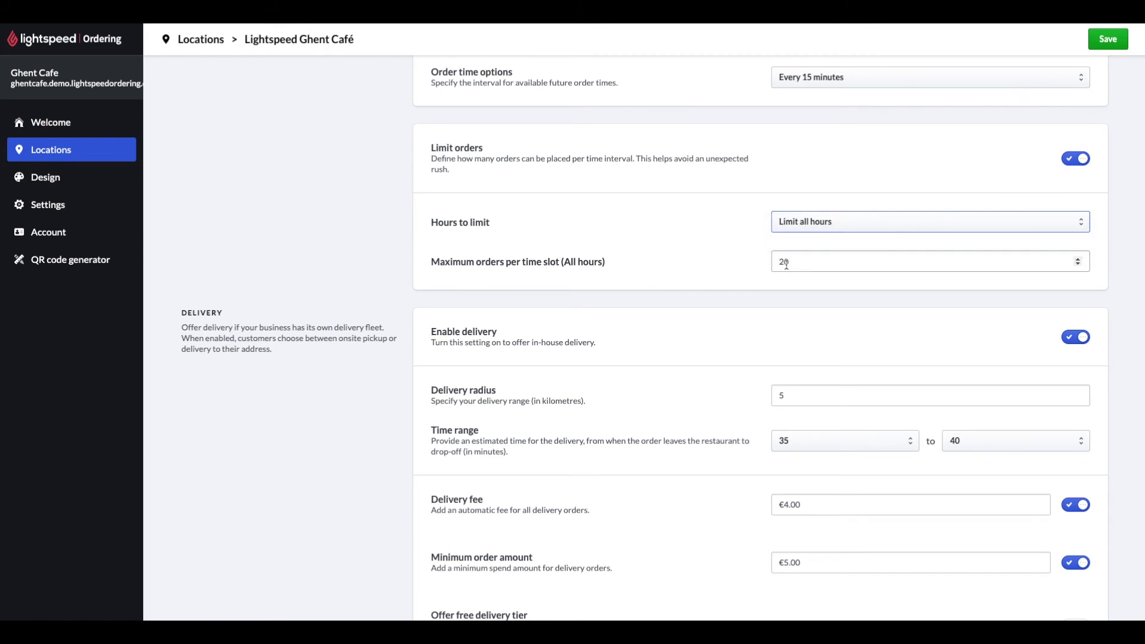
Step: Review peak hours and location visibility, then save the location settings
scroll(808, 283, "down", 3)
scroll(813, 282, "down", 6)
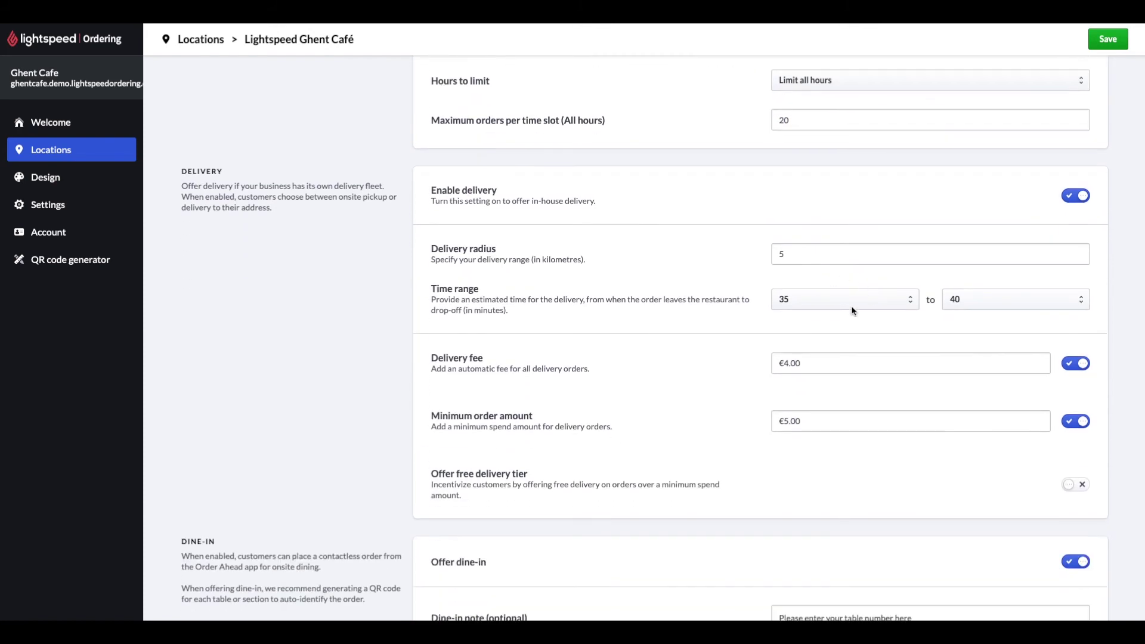
scroll(886, 345, "down", 8)
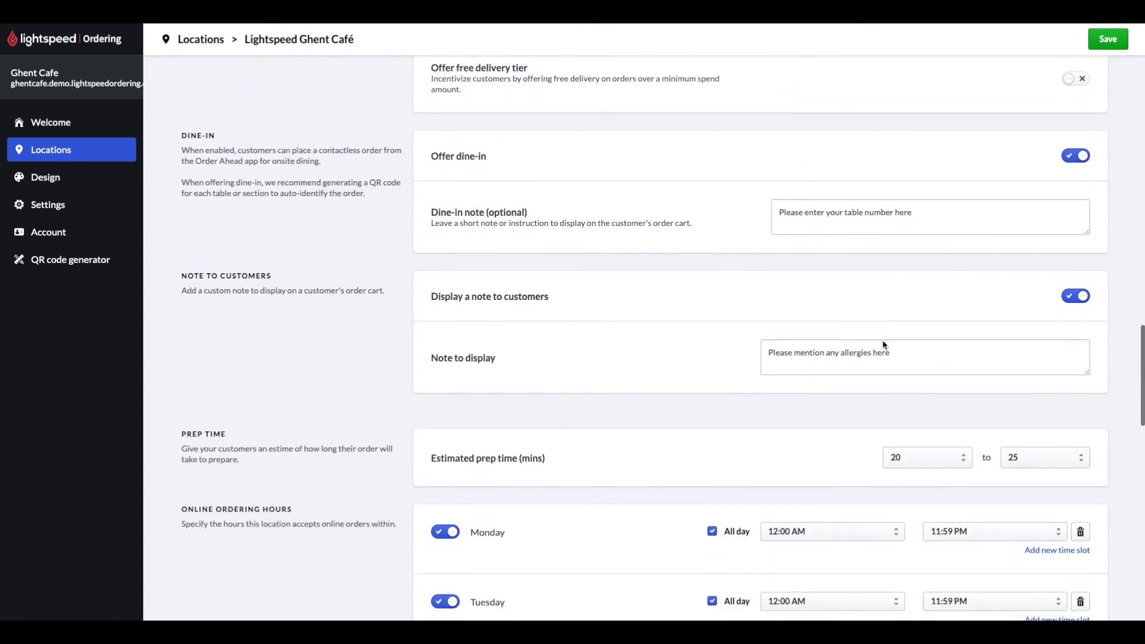
scroll(856, 349, "down", 12)
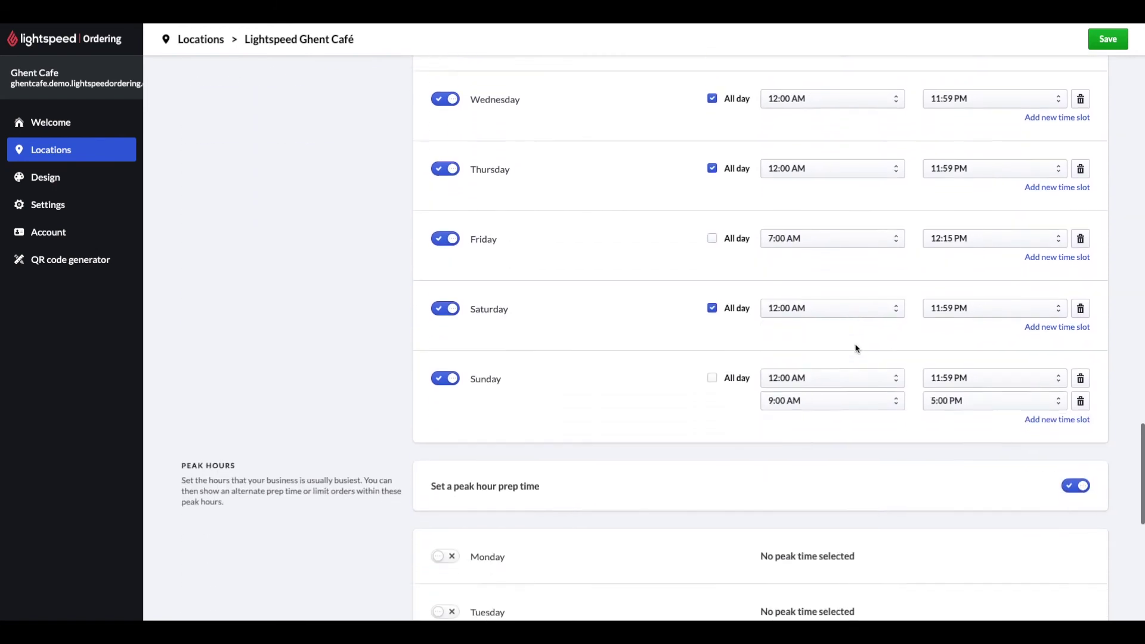
scroll(842, 375, "up", 10)
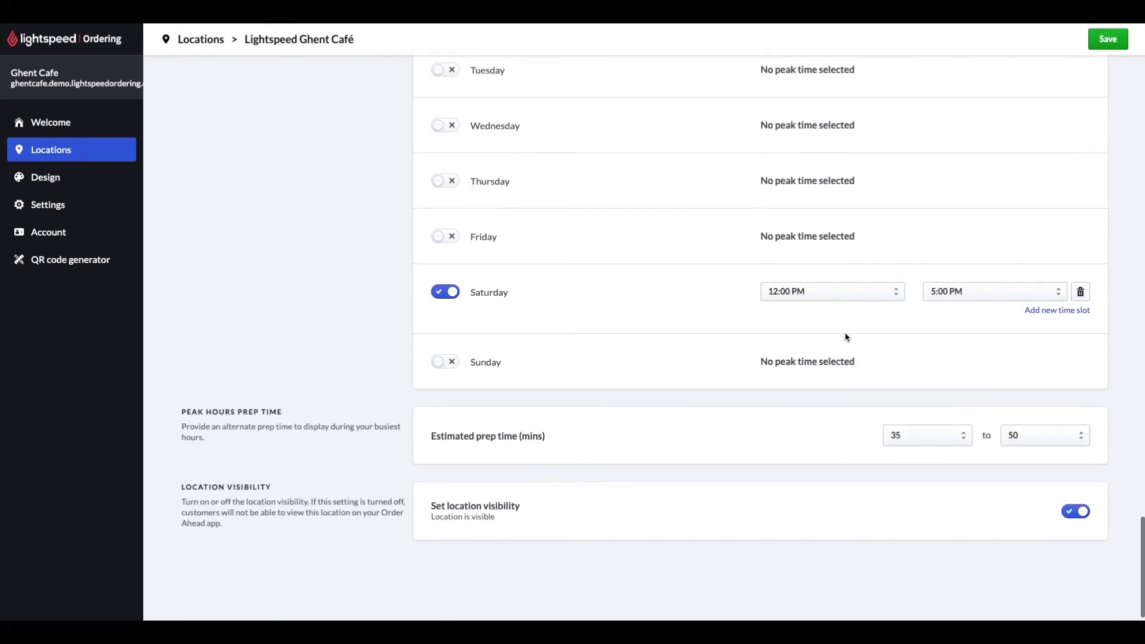
scroll(845, 337, "up", 15)
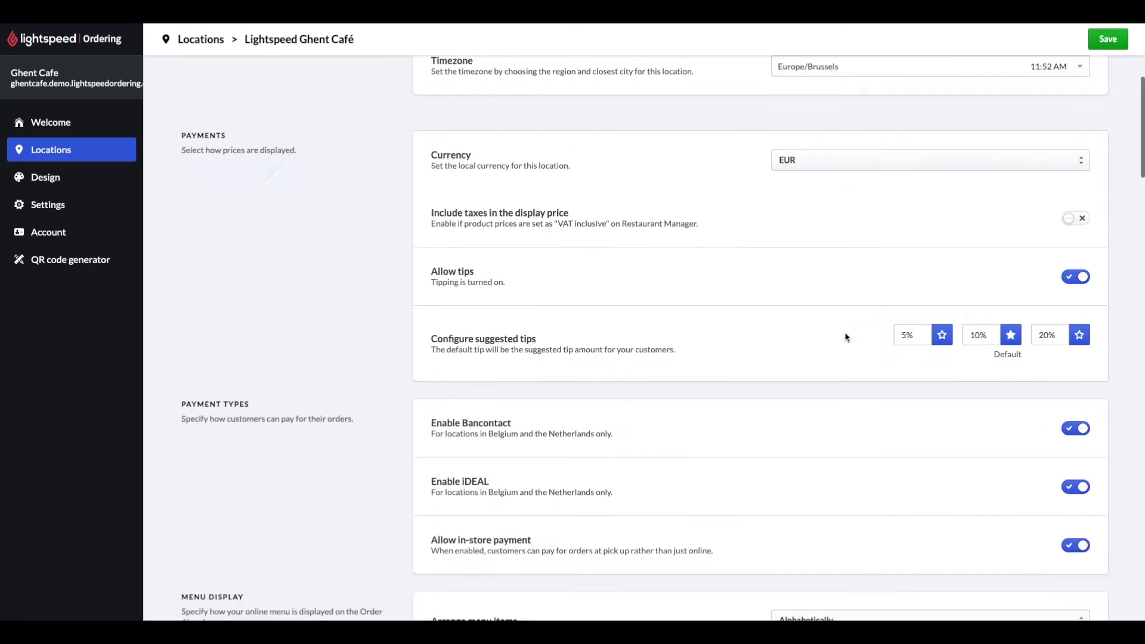
left_click(1108, 38)
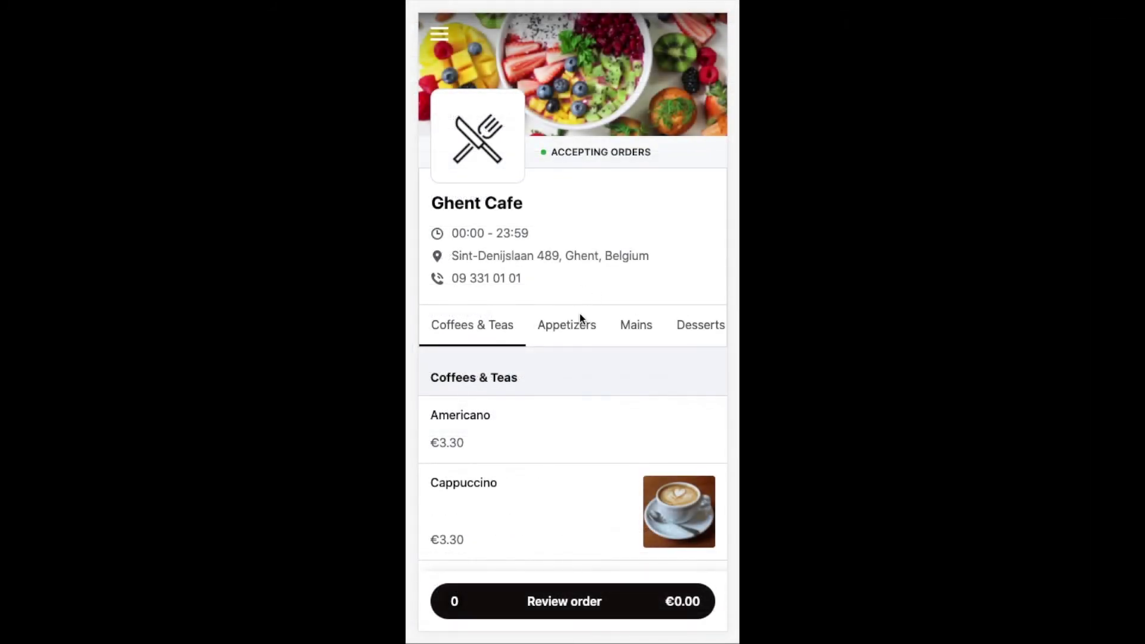
Step: Add a Cappuccino with almond milk to the order
scroll(571, 324, "right", 4)
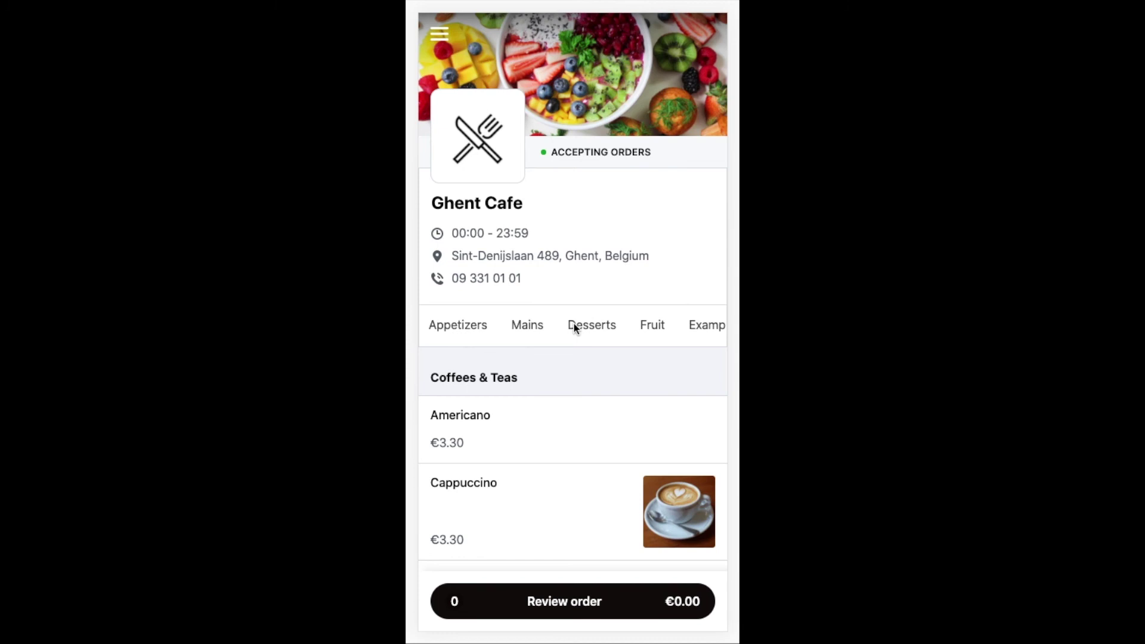
scroll(573, 325, "right", 4)
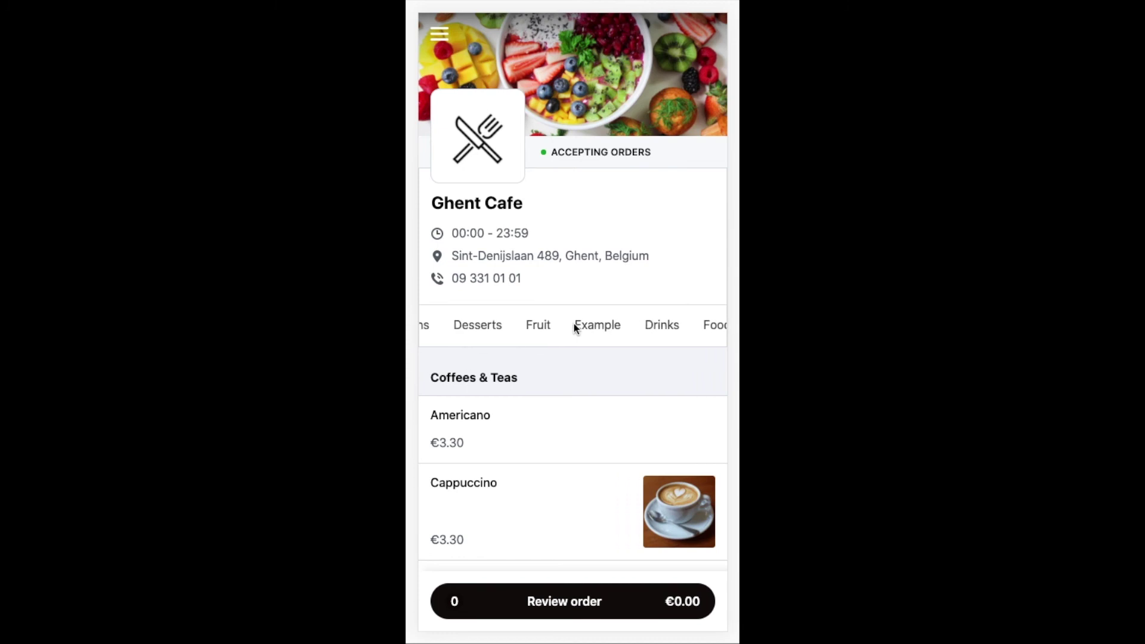
scroll(573, 324, "left", 8)
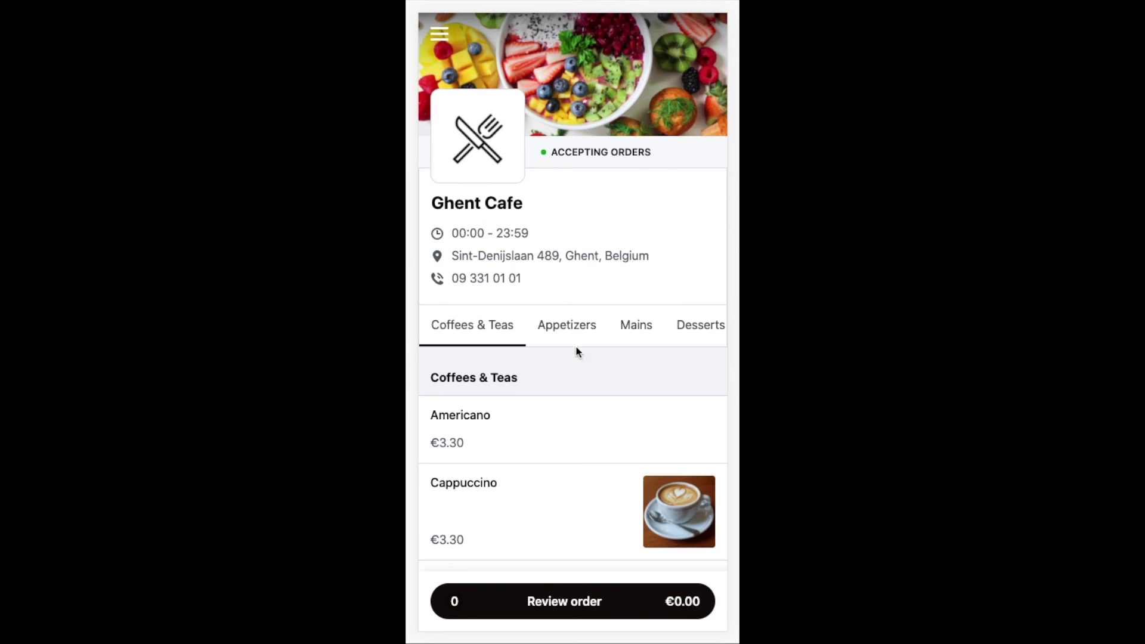
scroll(576, 350, "down", 3)
left_click(531, 306)
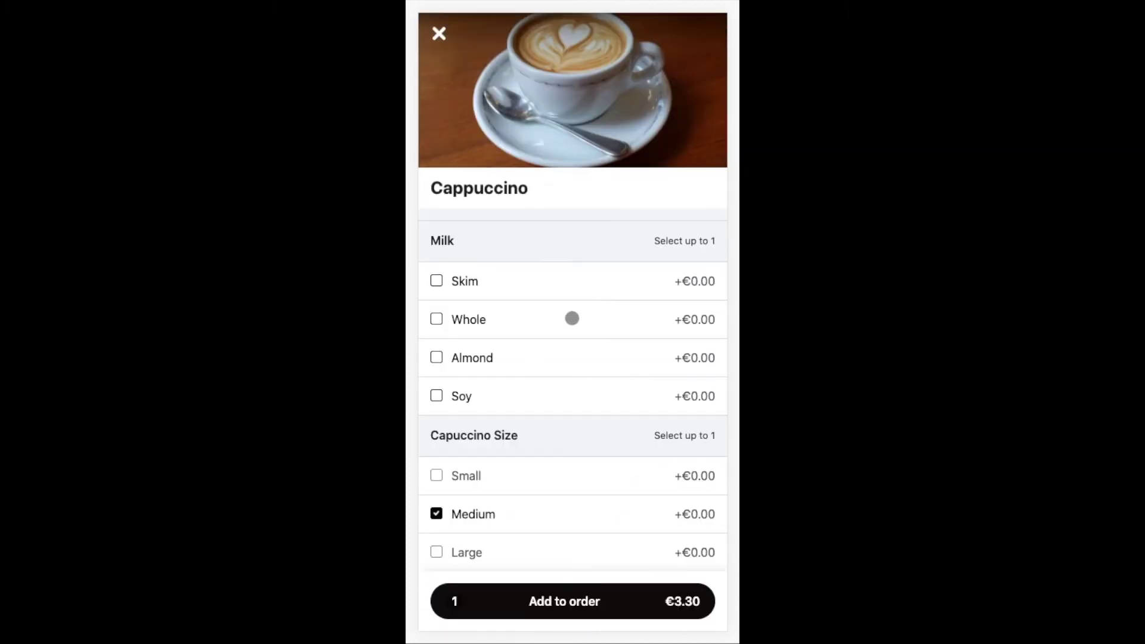
left_click(449, 355)
scroll(500, 401, "down", 1)
left_click(557, 600)
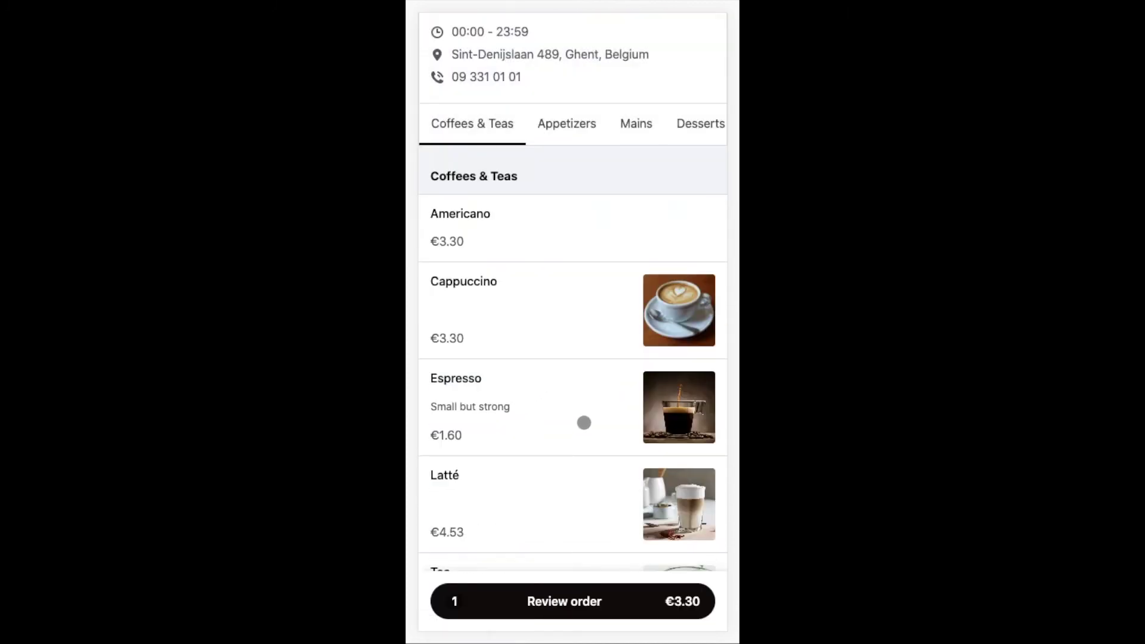
Step: Add a Hot Dog with mustard and ketchup to the order
scroll(552, 399, "down", 5)
left_click(535, 383)
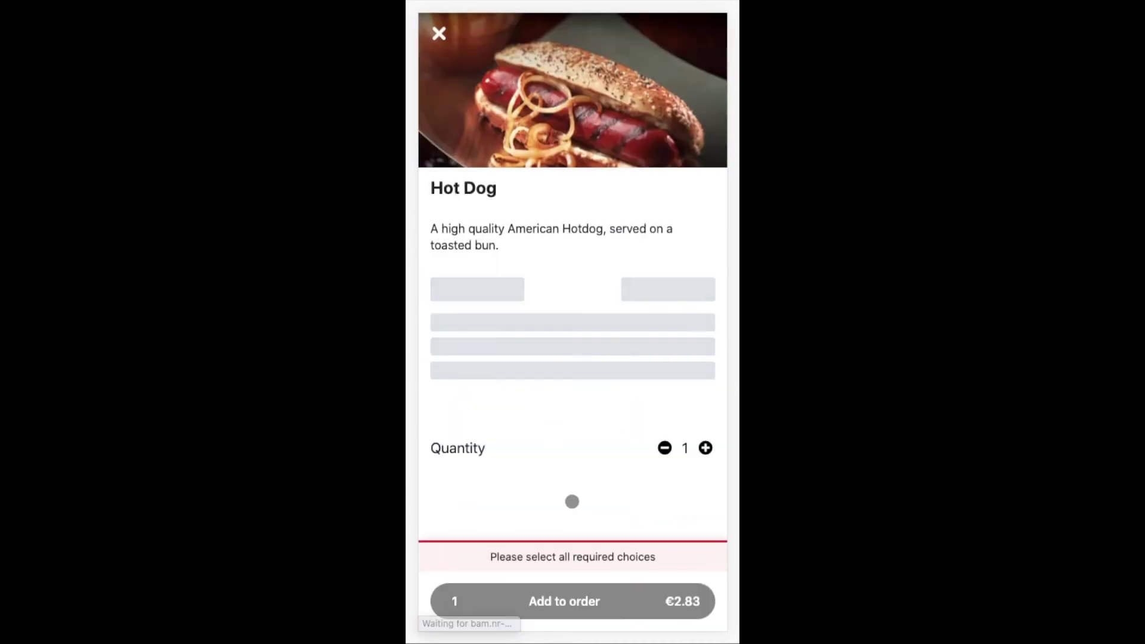
left_click(462, 390)
left_click(473, 366)
left_click(555, 601)
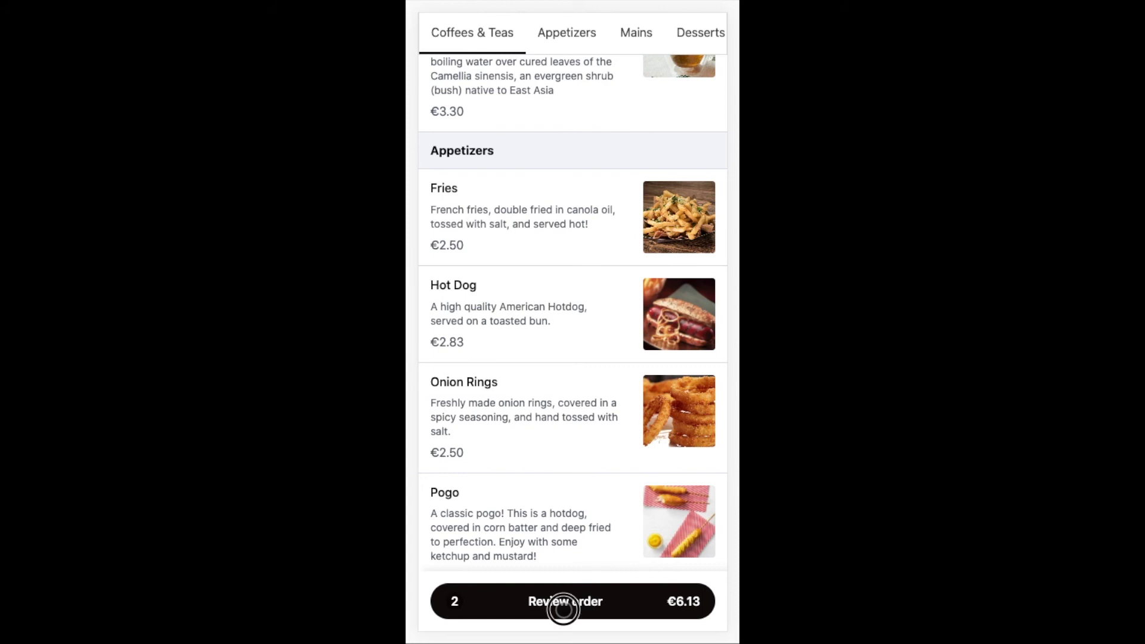
Step: Review the order and add a Chocolade Cake
left_click(564, 605)
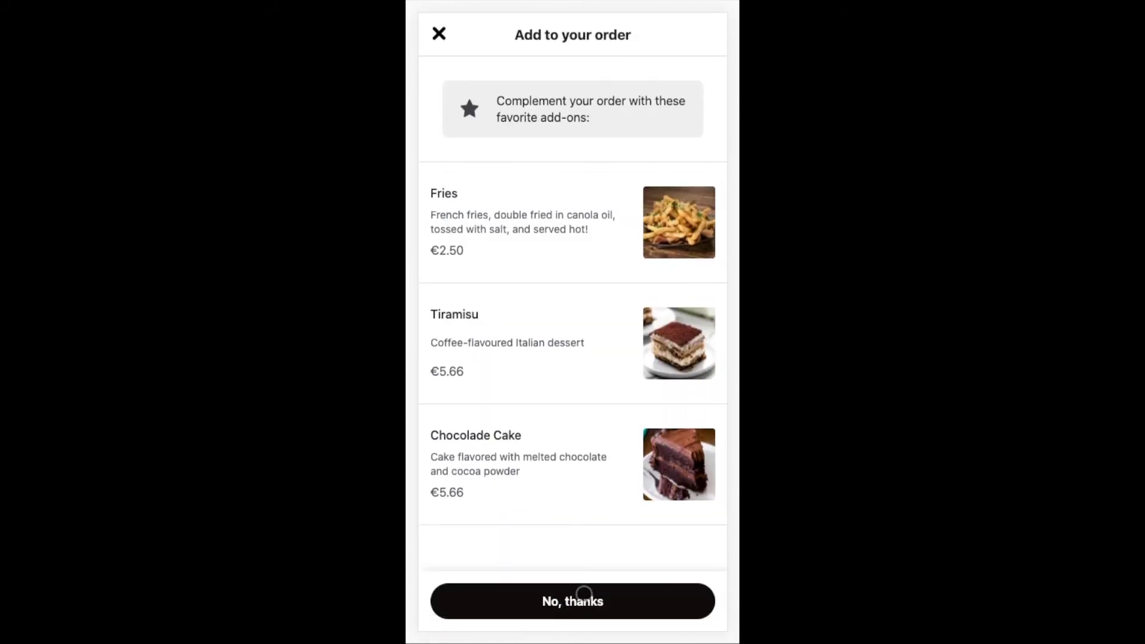
left_click(477, 440)
left_click(561, 601)
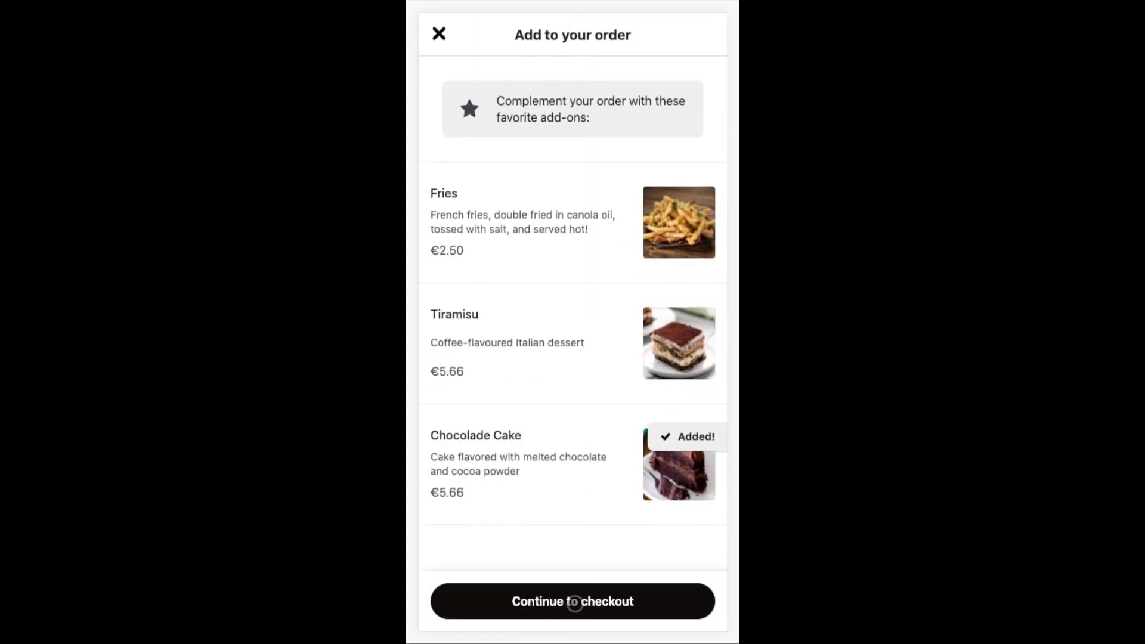
left_click(574, 602)
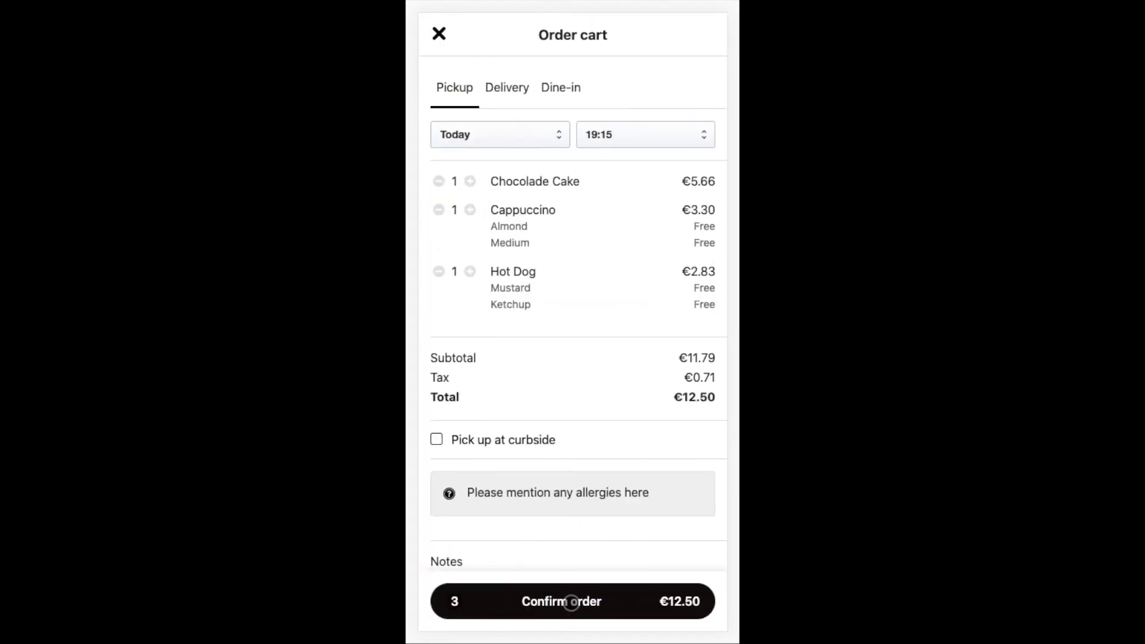
Step: Check the available pickup dates and times, keeping today at 19:15
scroll(555, 448, "down", 1)
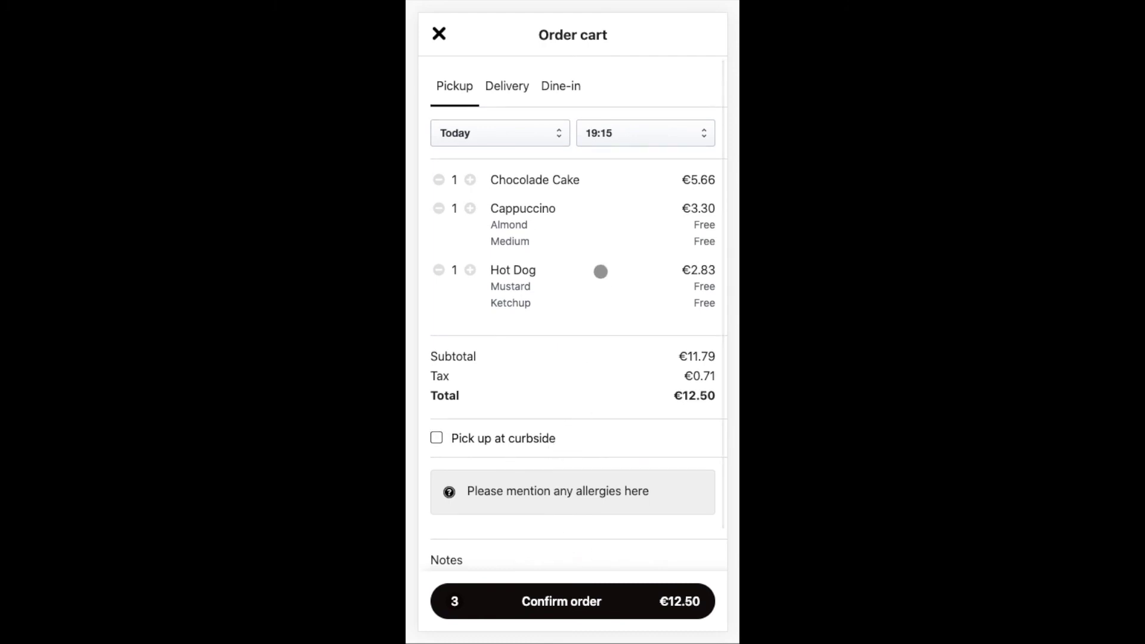
left_click(506, 133)
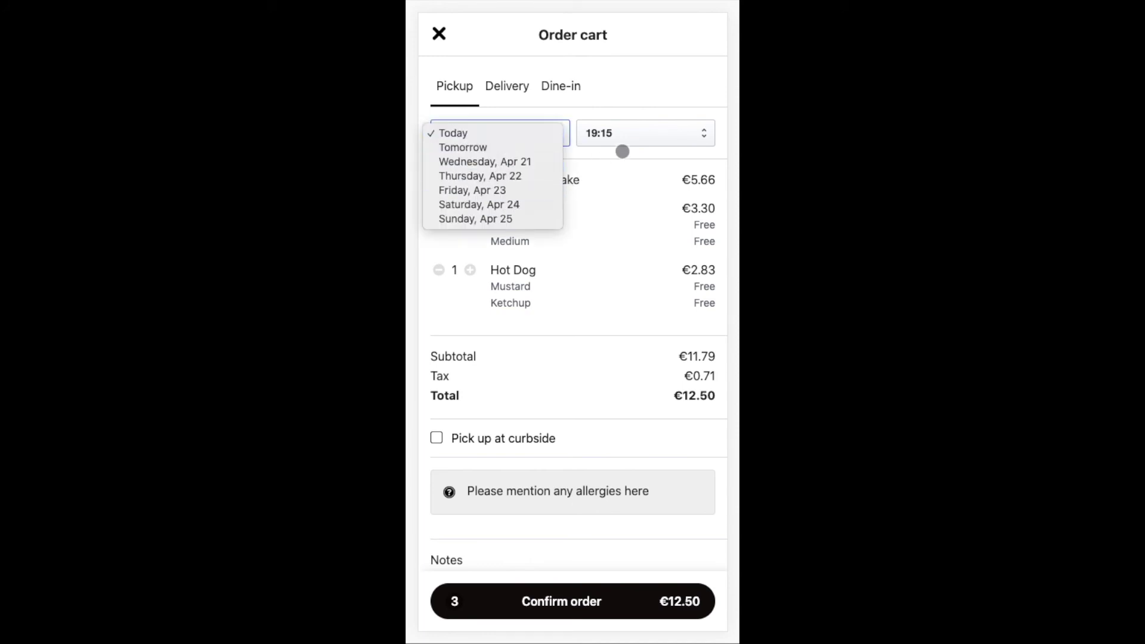
left_click(646, 137)
left_click(655, 136)
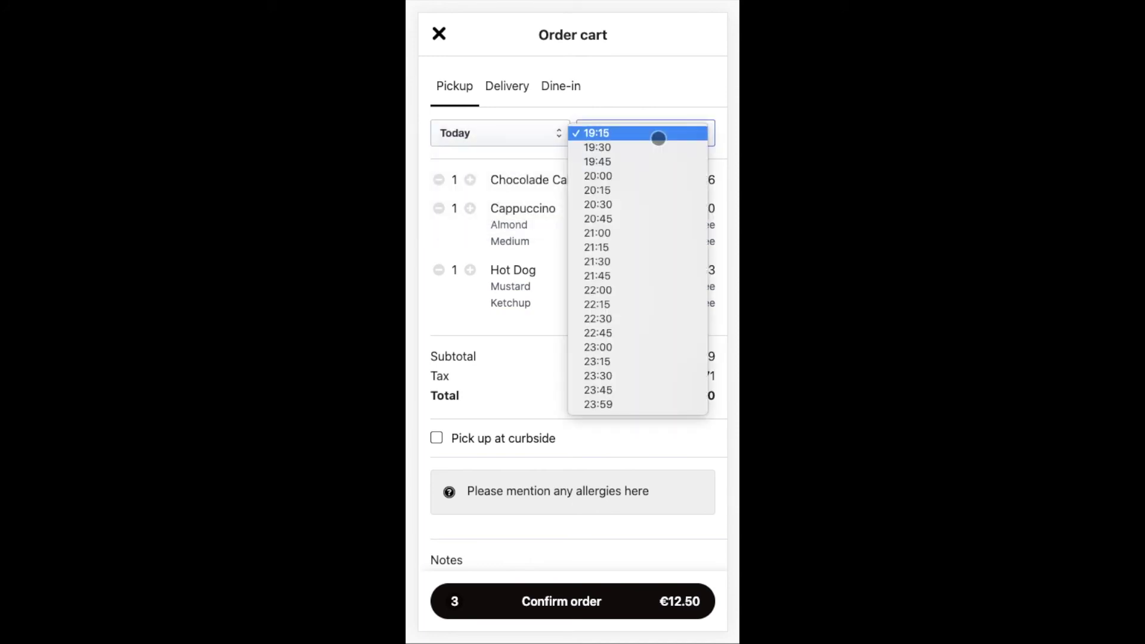
left_click(659, 136)
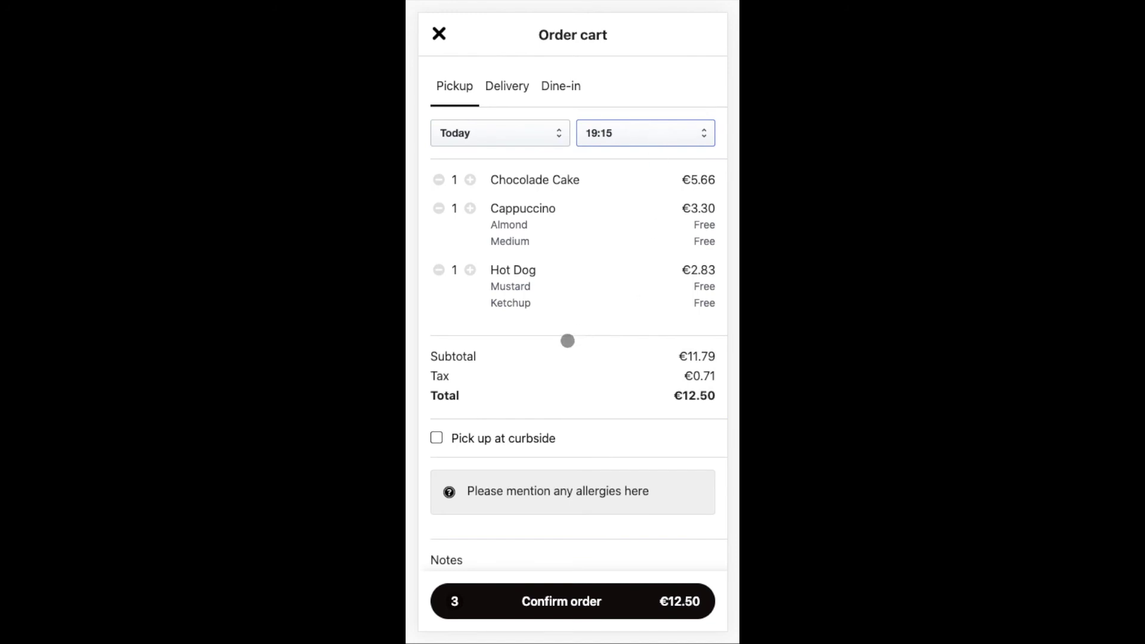
scroll(567, 339, "down", 2)
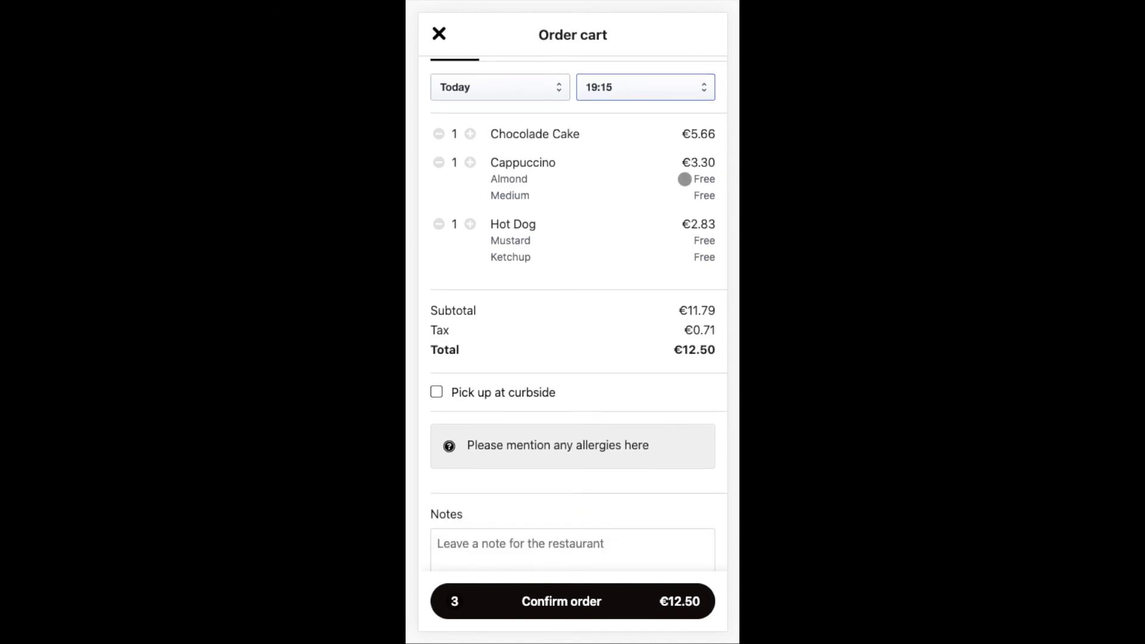
scroll(656, 185, "up", 1)
scroll(497, 388, "up", 1)
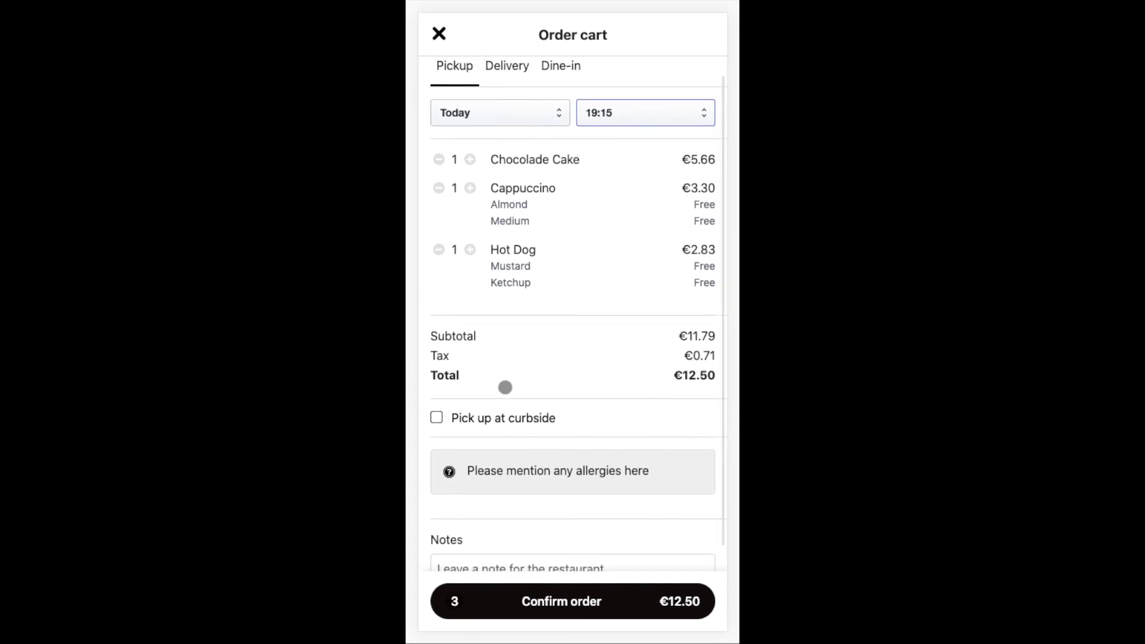
scroll(504, 417, "down", 4)
scroll(502, 448, "up", 5)
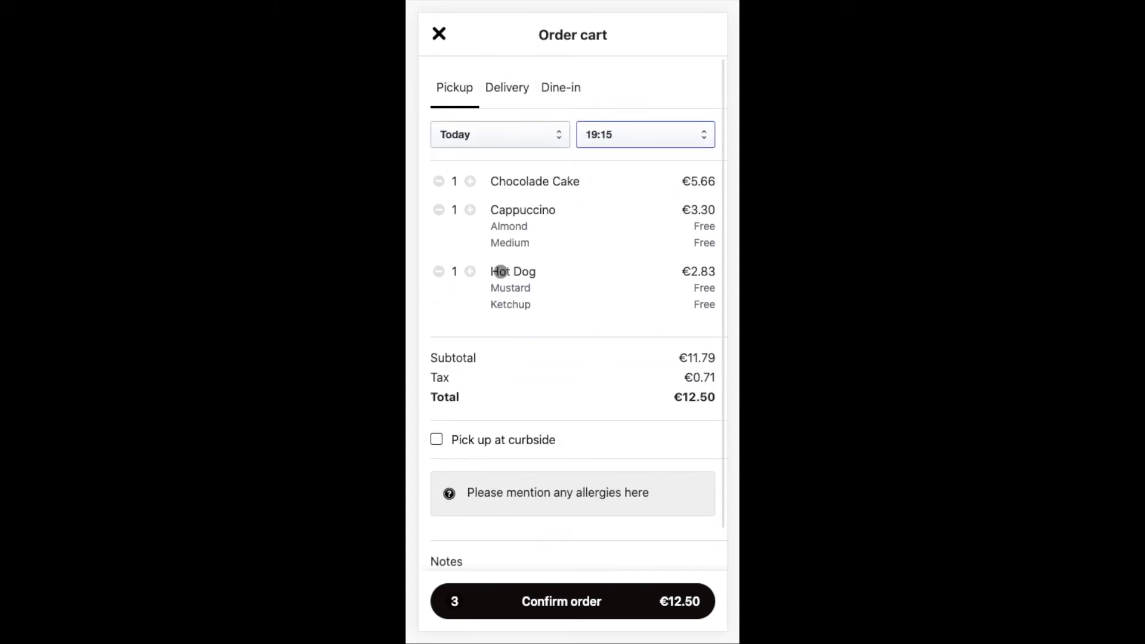
Step: Switch the order from Delivery to Dine-in and enter table 22
left_click(511, 87)
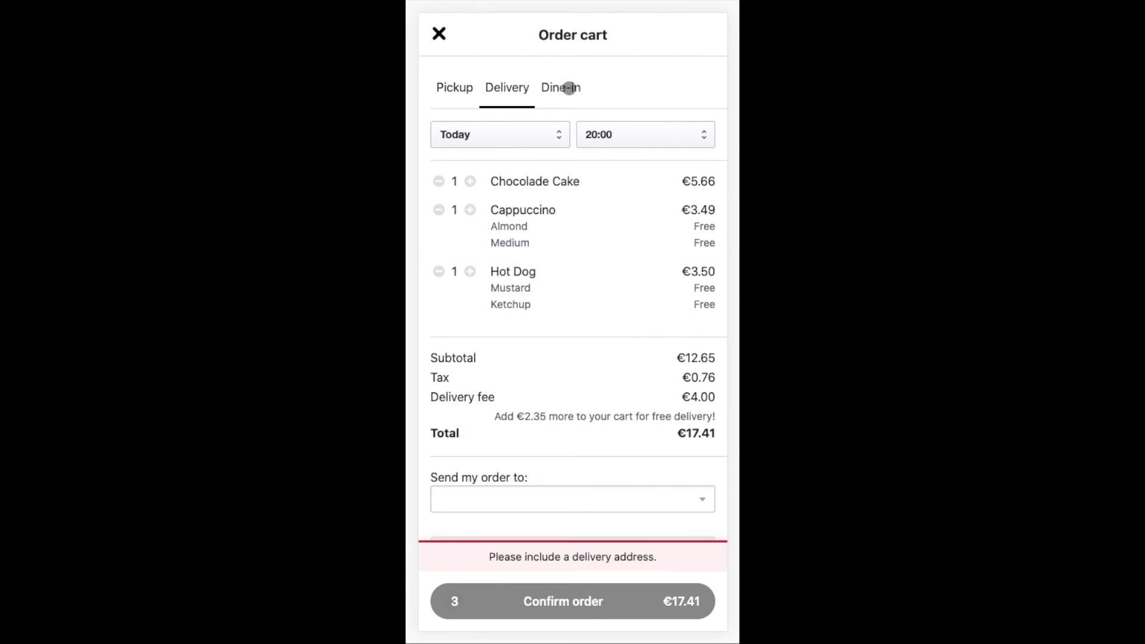
left_click(569, 88)
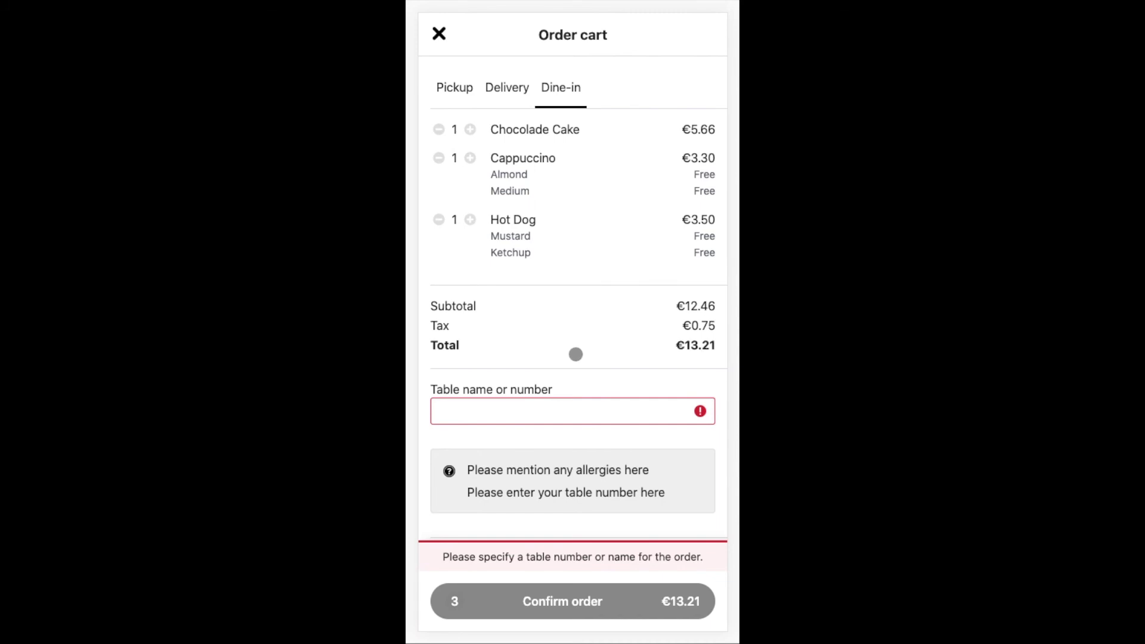
left_click(454, 411)
type("22")
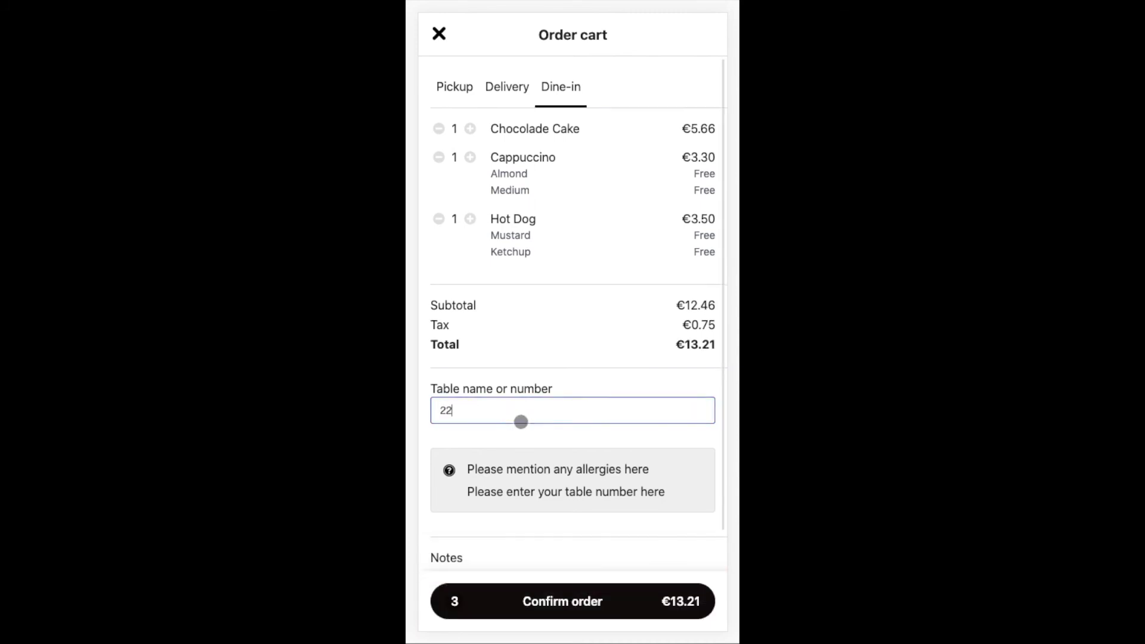
scroll(519, 419, "down", 3)
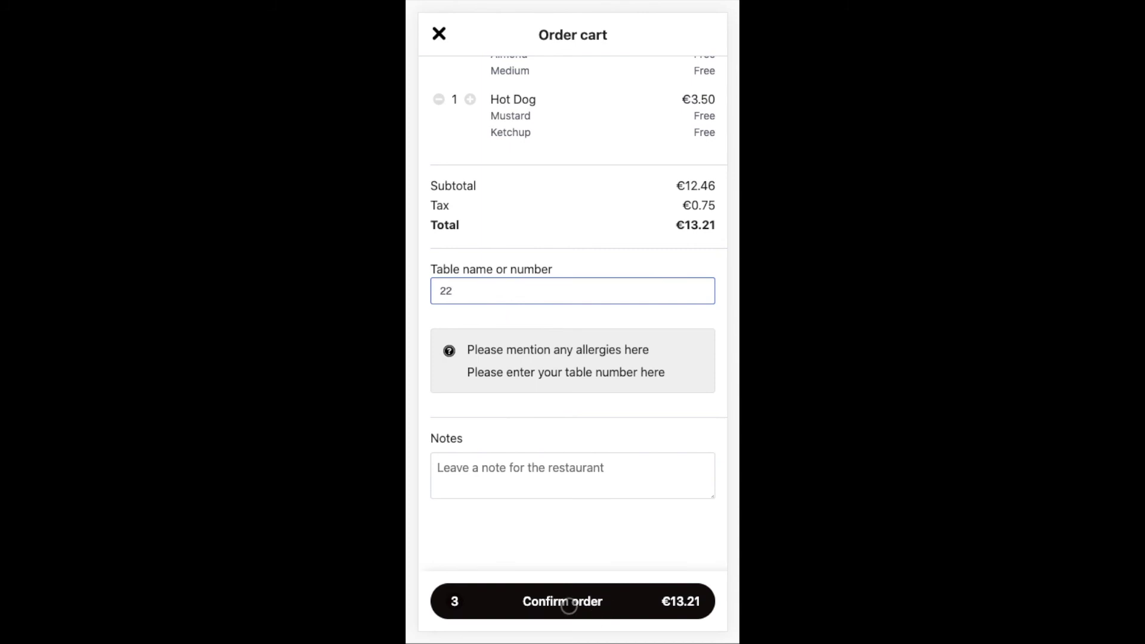
Step: Sign in to the customer account, choose Pay in-store and place the table 22 order
left_click(568, 603)
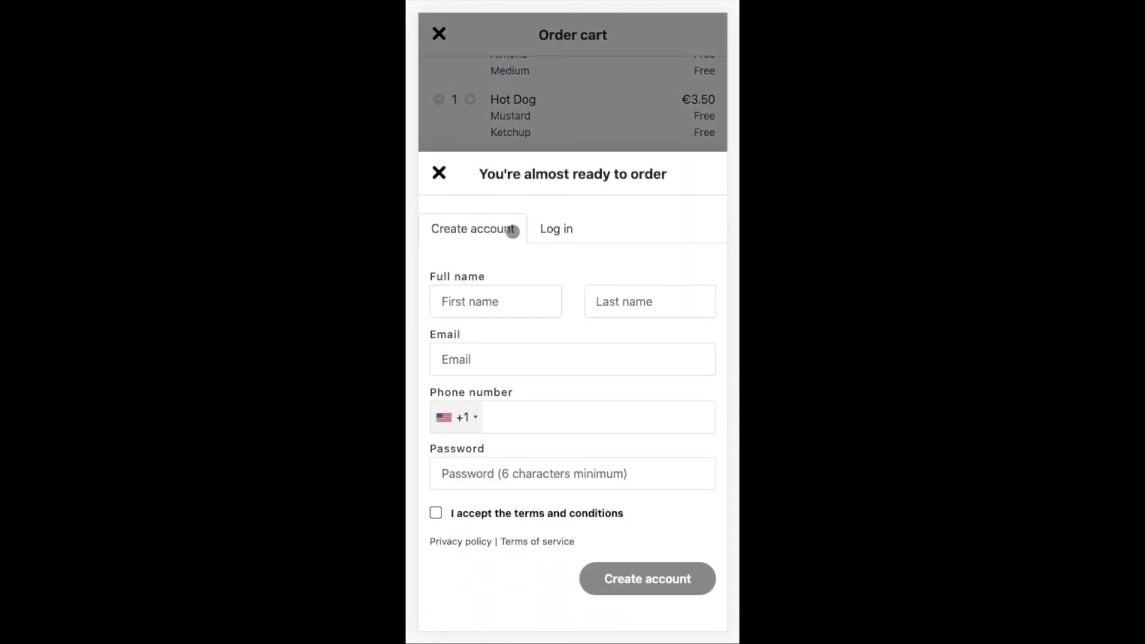
left_click(568, 232)
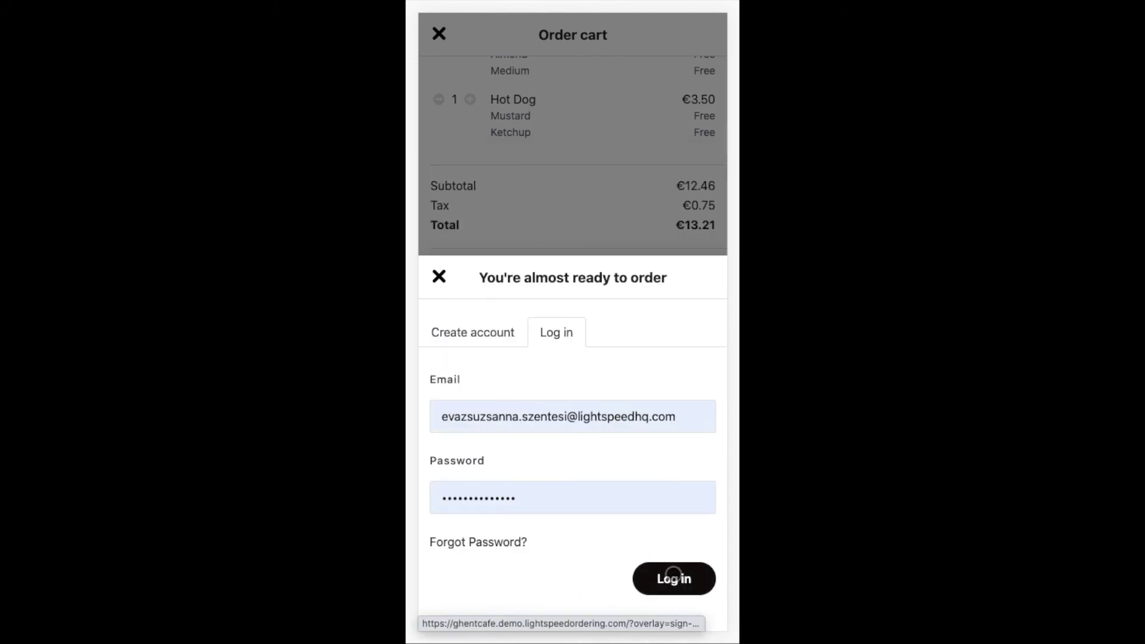
left_click(673, 576)
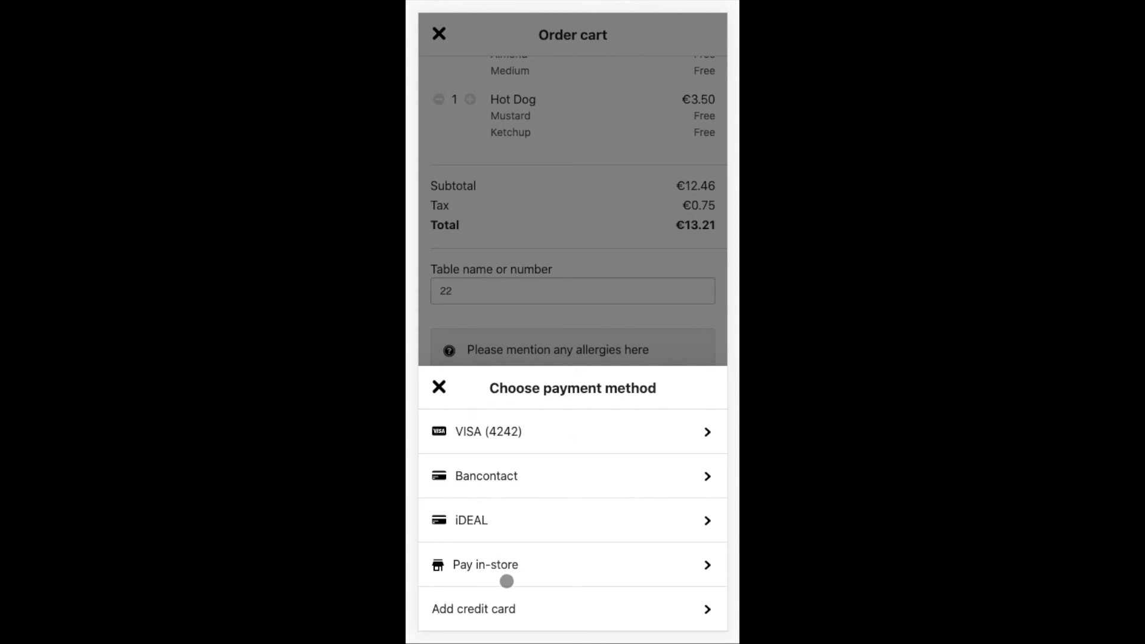
left_click(554, 568)
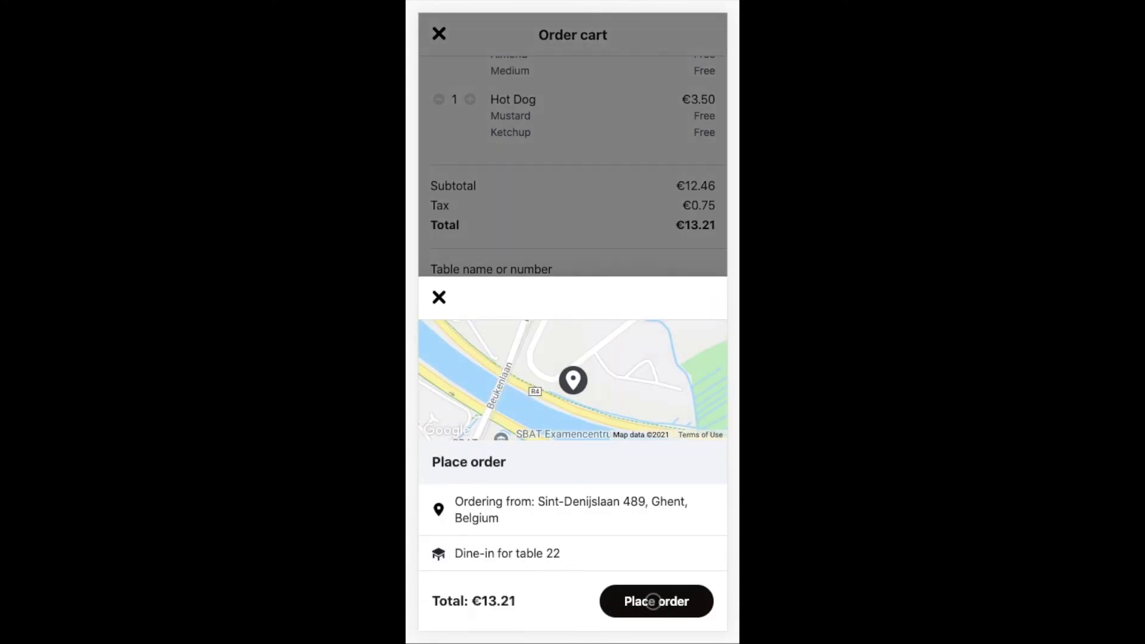
left_click(653, 601)
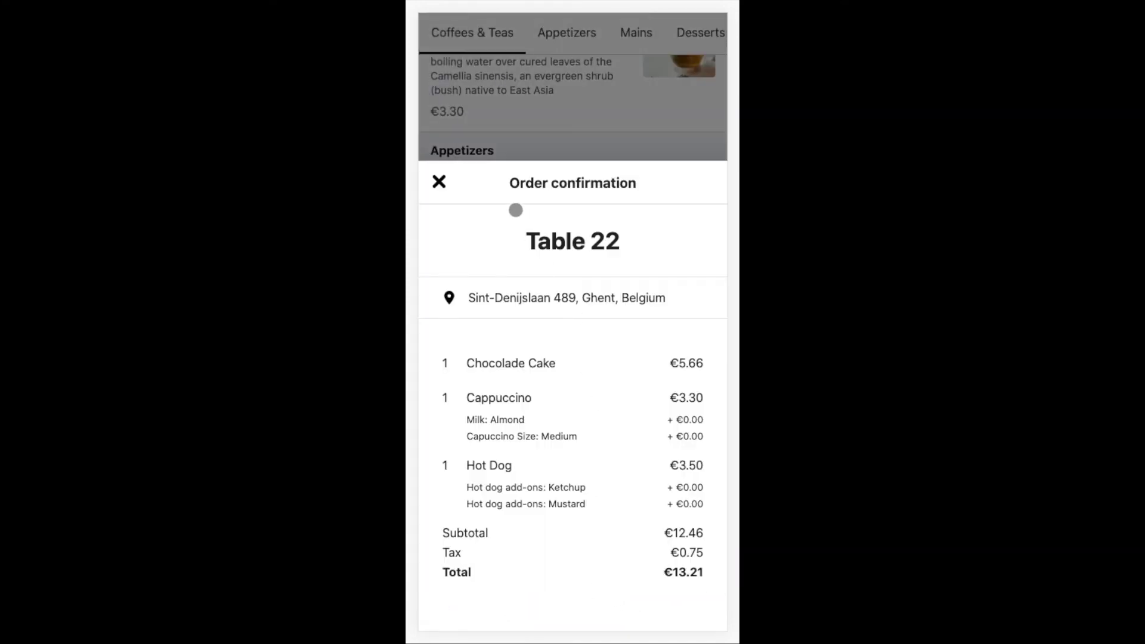
Step: Dismiss the table 22 order confirmation and briefly check the account options menu
left_click(437, 182)
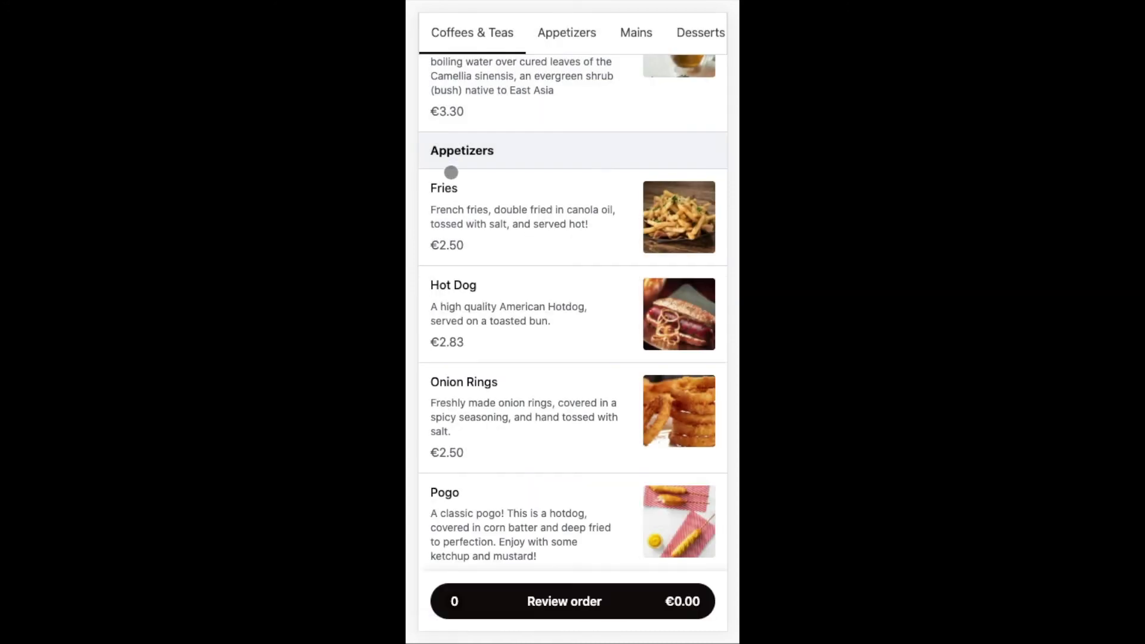
scroll(450, 172, "up", 10)
scroll(450, 173, "up", 5)
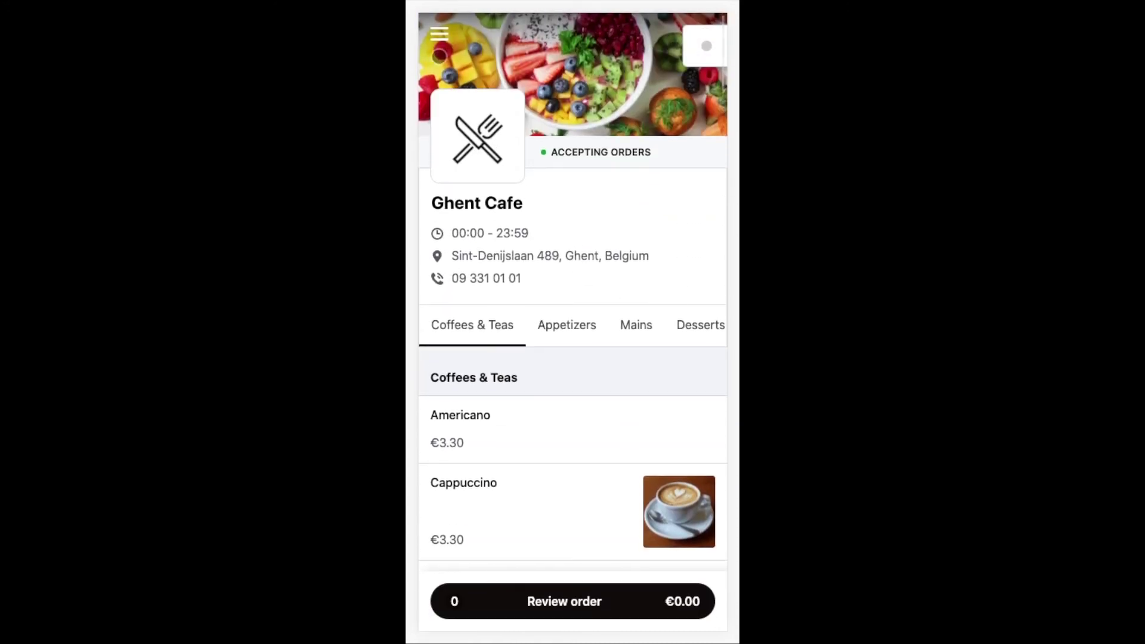
left_click(438, 34)
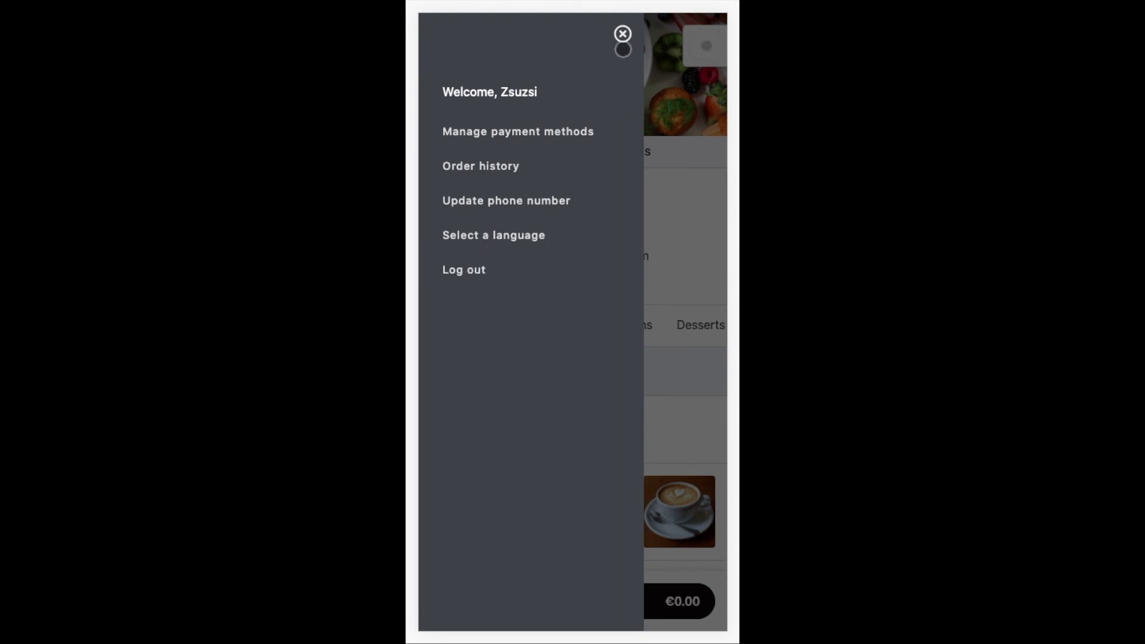
left_click(622, 34)
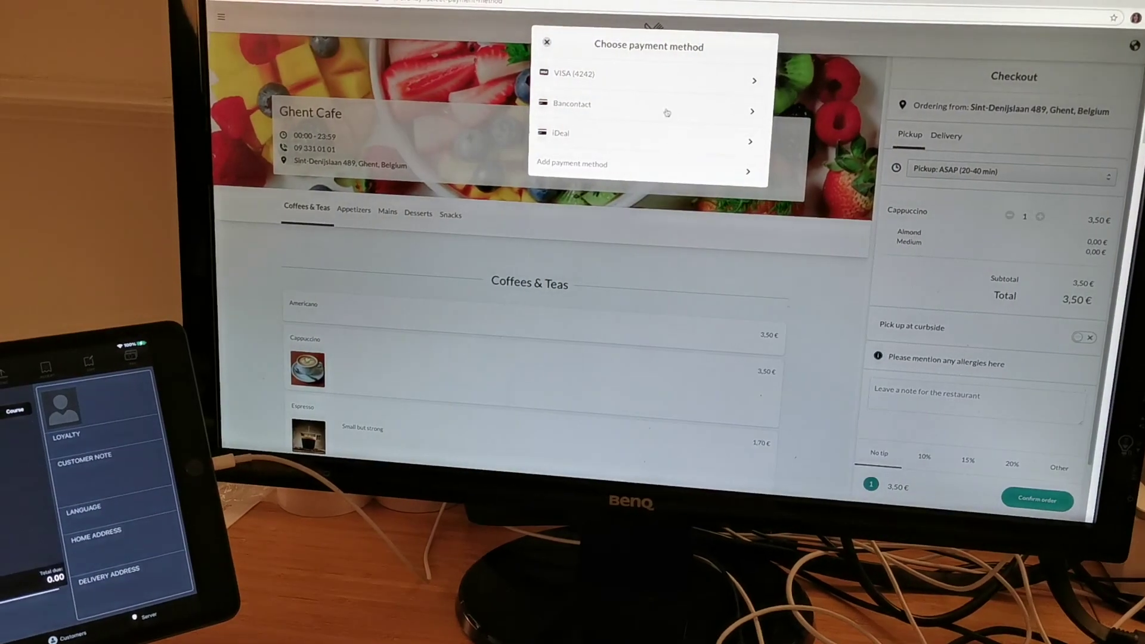
Step: Place the pickup cappuccino order and send all its items to bar and kitchen
left_click(662, 77)
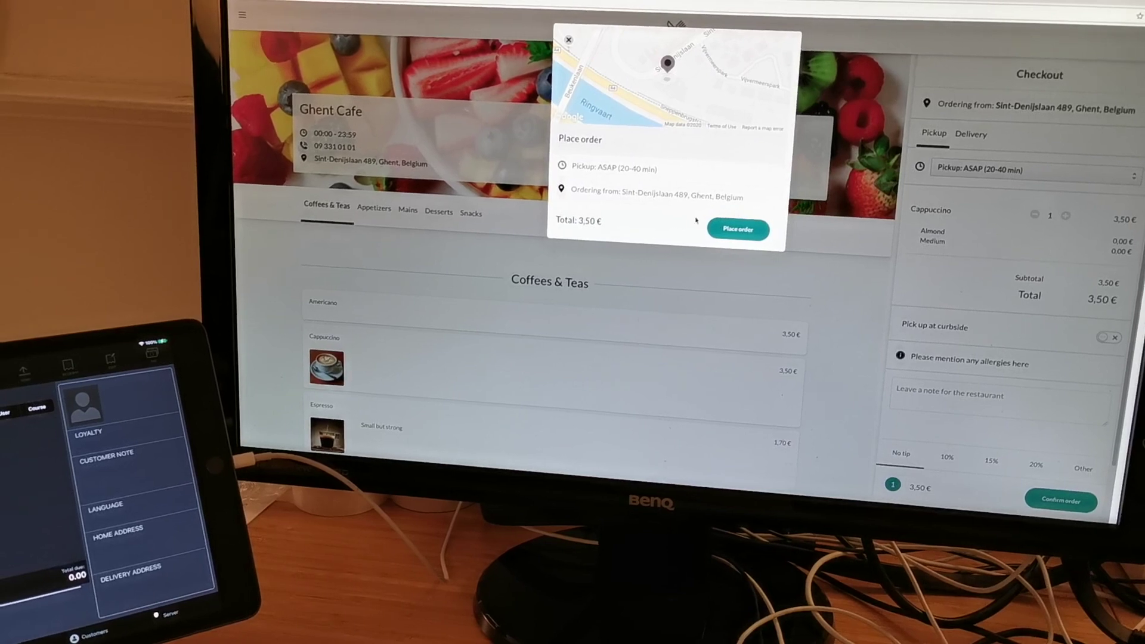
left_click(734, 229)
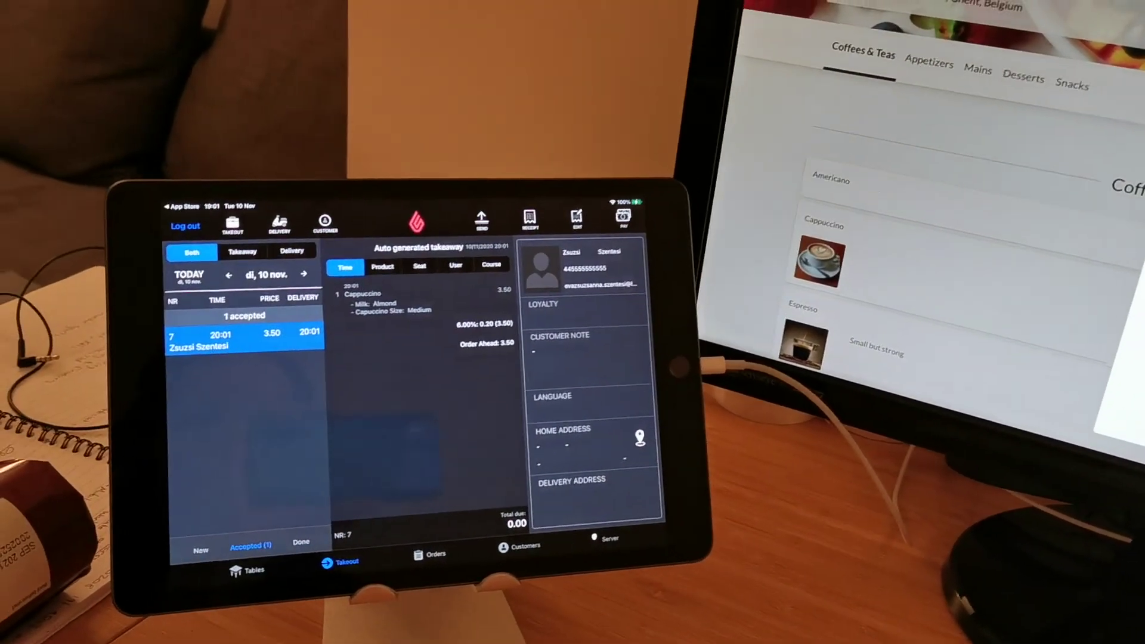
left_click(388, 242)
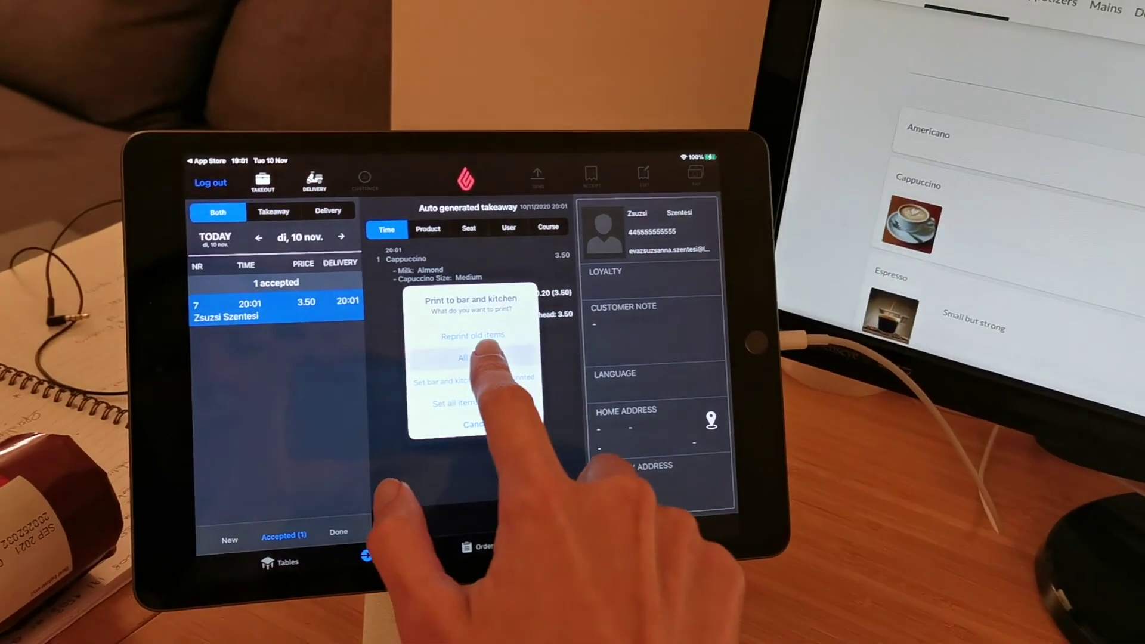
left_click(467, 358)
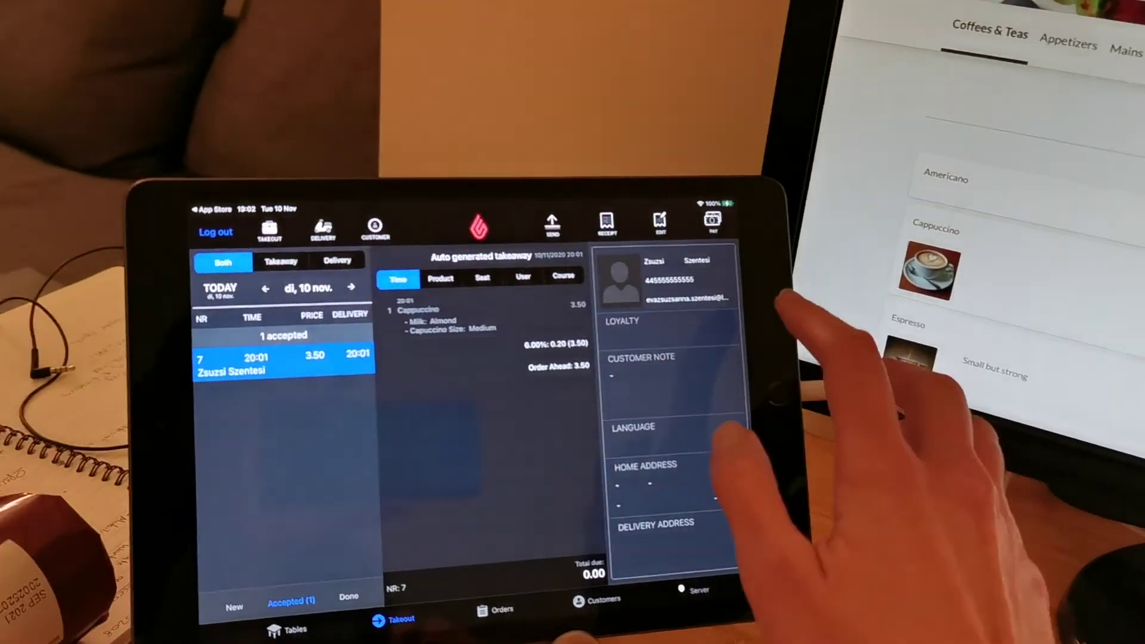
Step: Finalize the order as paid in the POS, then place another order from the laptop checkout
left_click(712, 222)
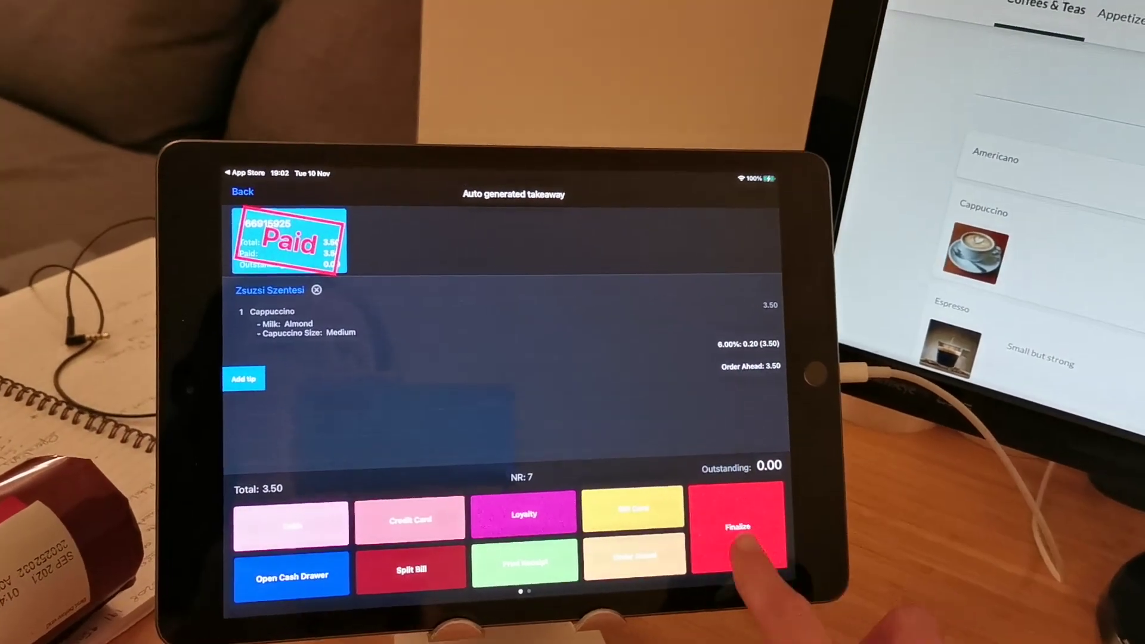
left_click(680, 557)
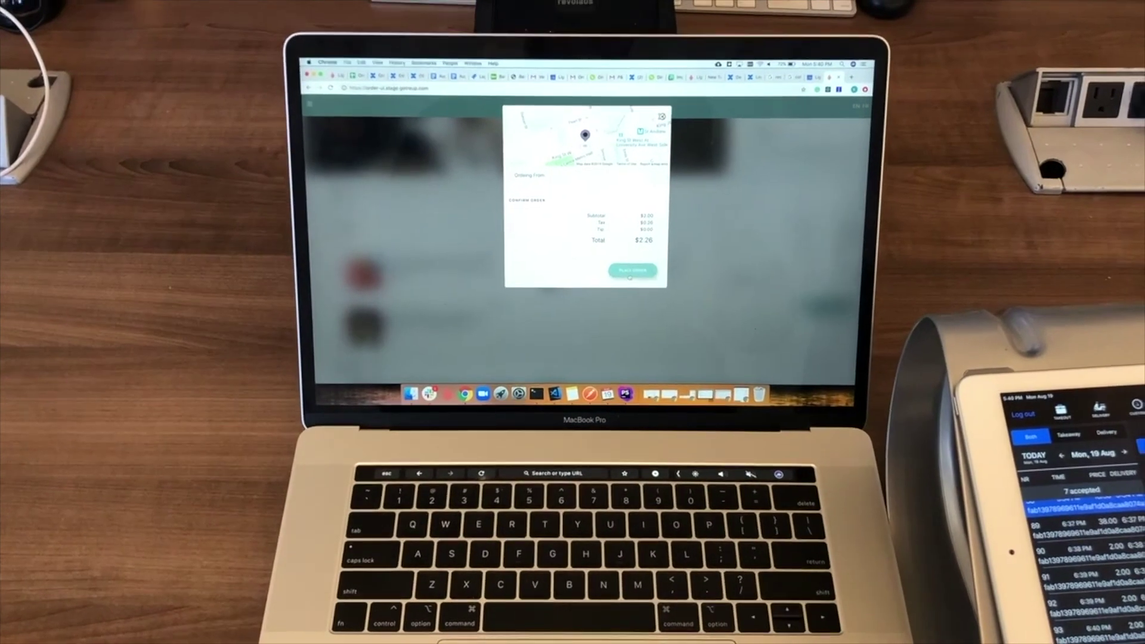
left_click(631, 272)
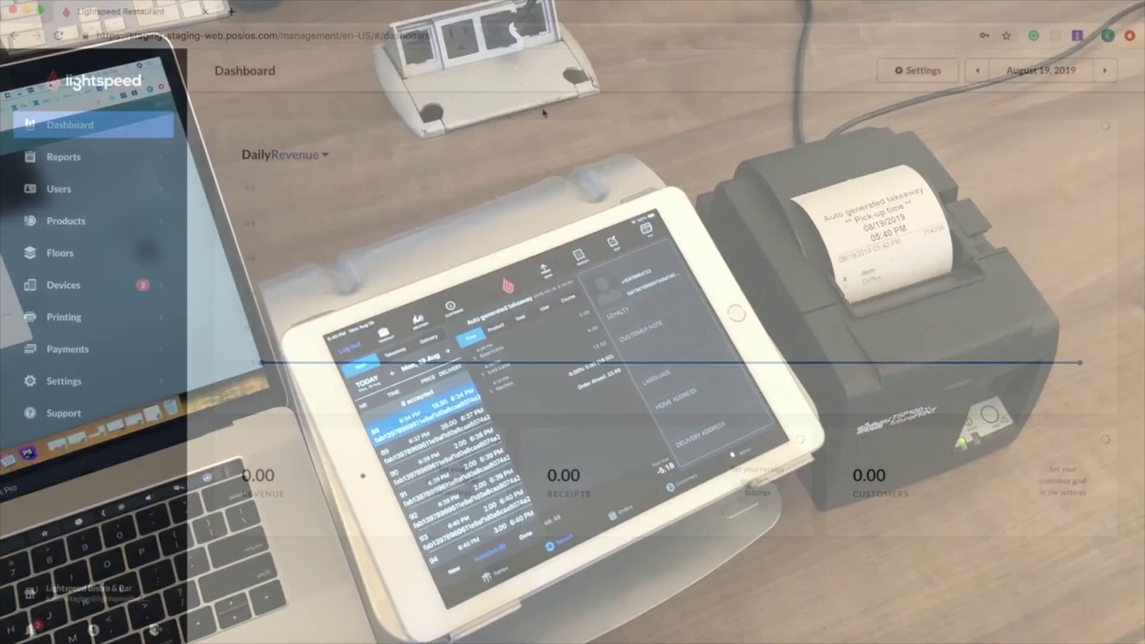
Step: Filter receipts by the Order Ahead payment, view receipt 314370, then return to ordering locations
left_click(119, 158)
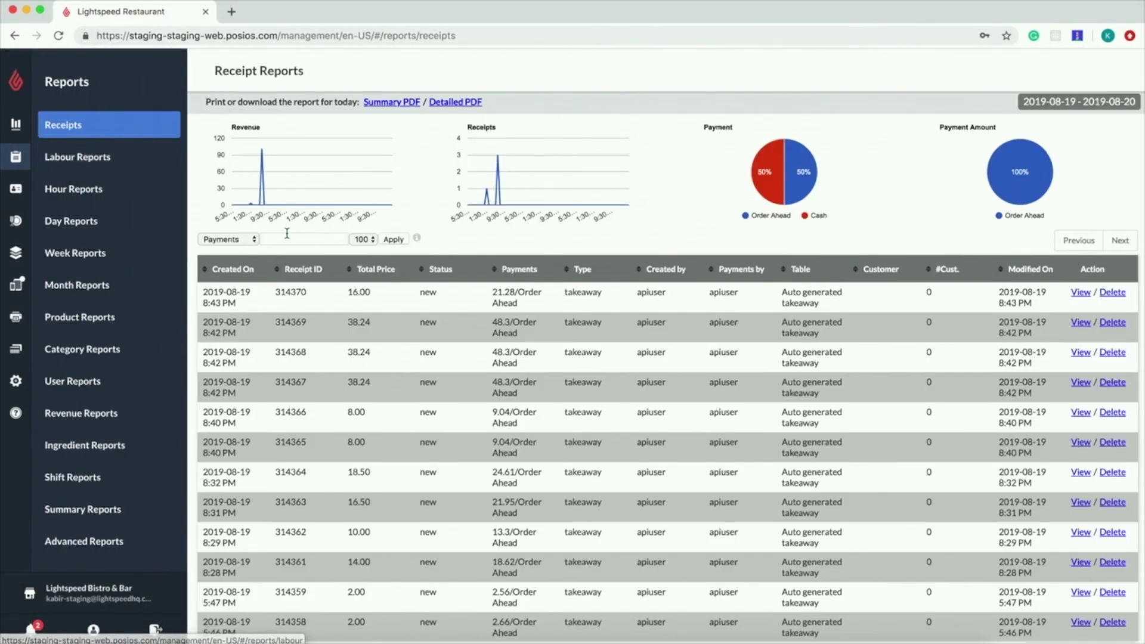
left_click(288, 237)
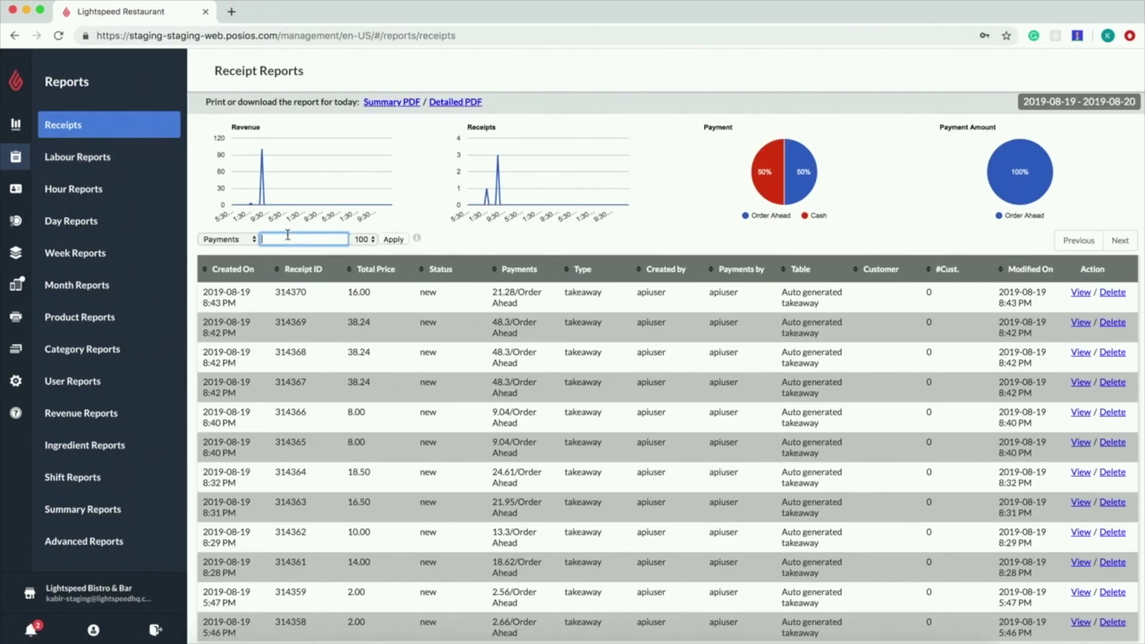
type("Order A")
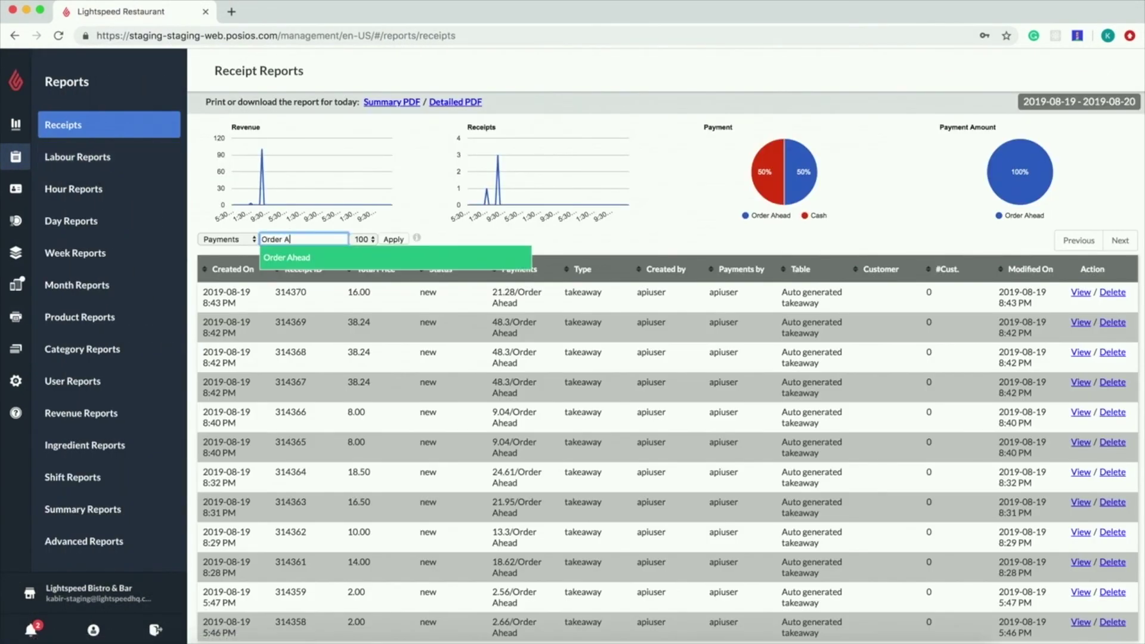
left_click(277, 257)
left_click(389, 240)
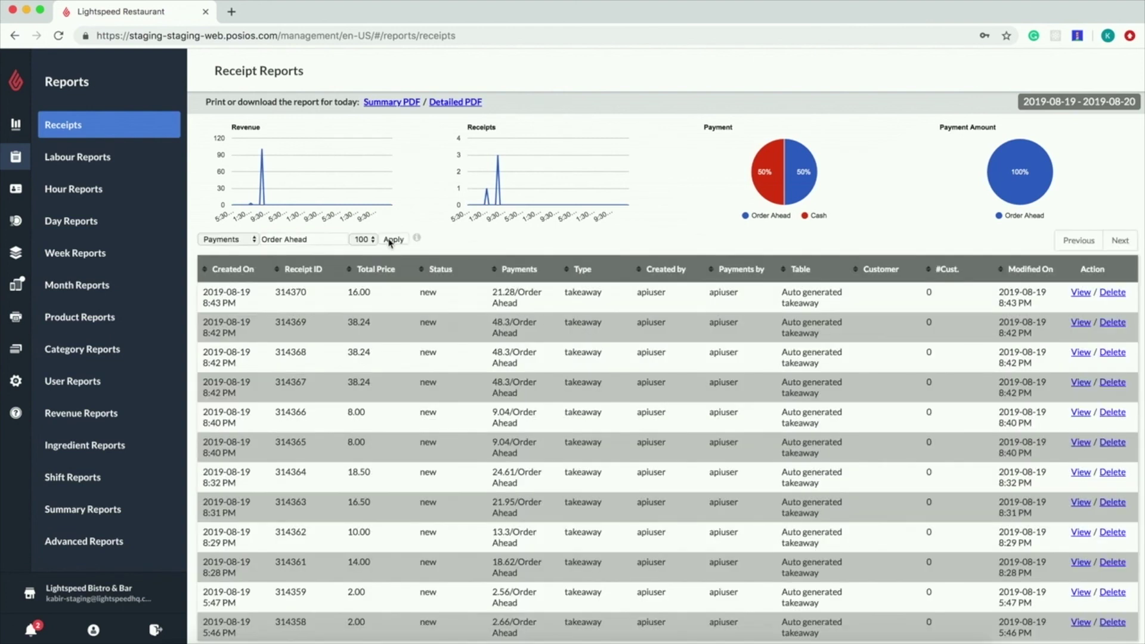
left_click(1079, 297)
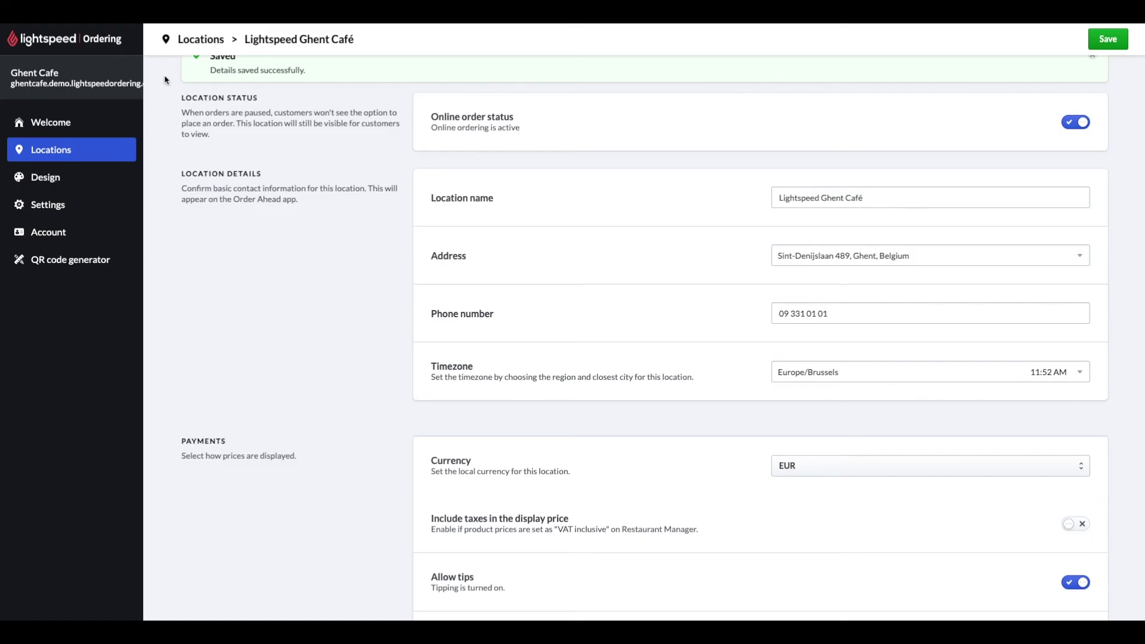
left_click(59, 152)
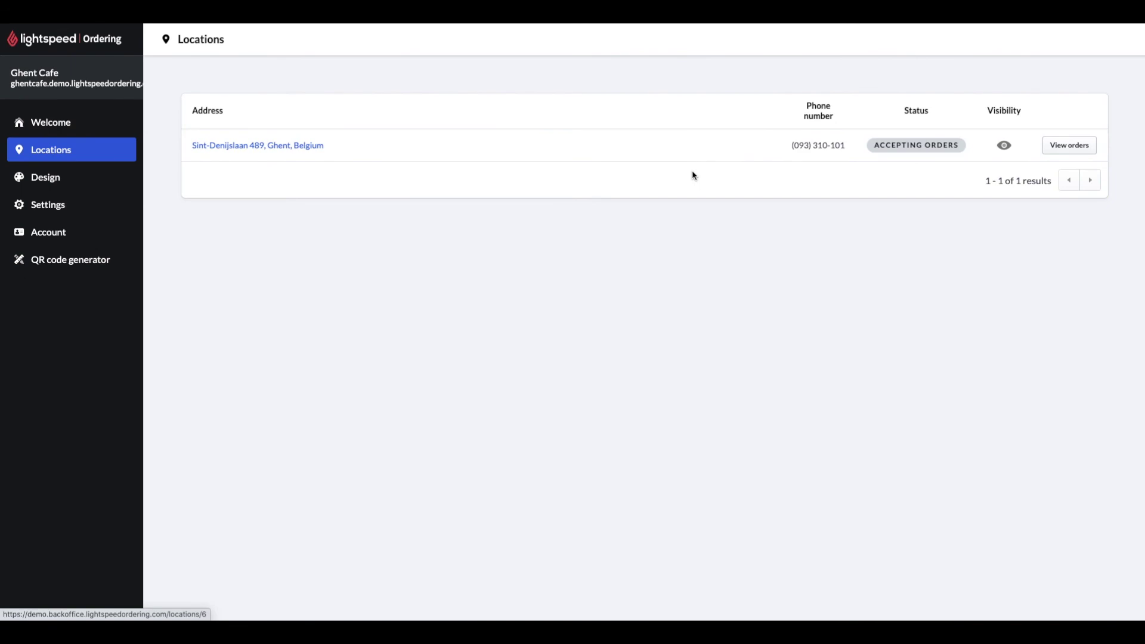
Step: Open the Ghent location's order history and apply the date range 12/01/2020 to 04/19/2021
left_click(1070, 145)
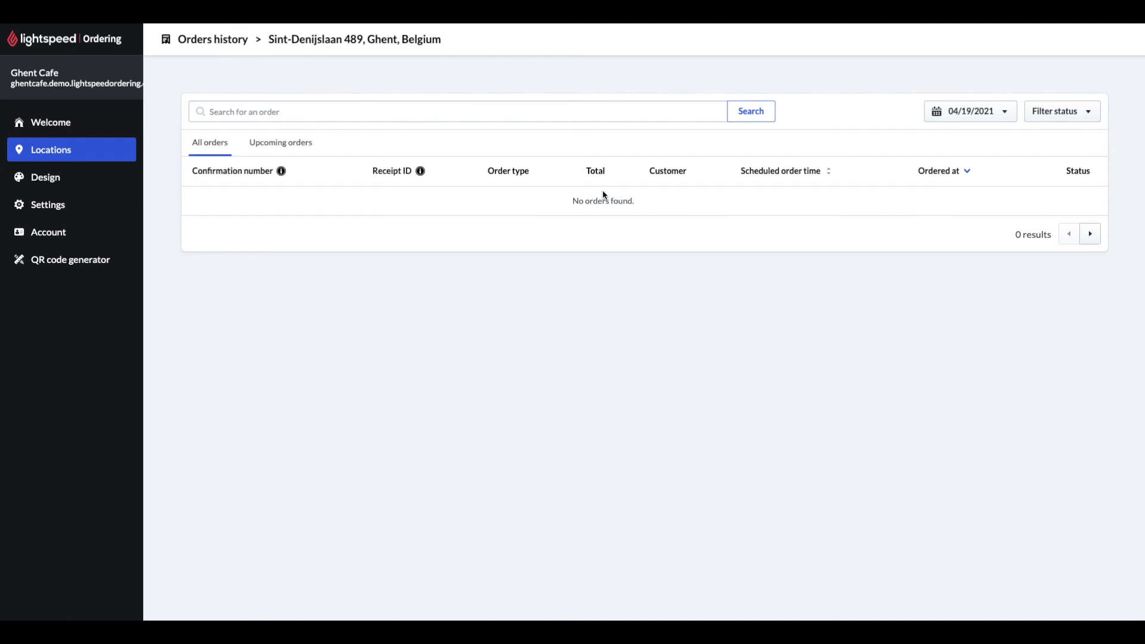
left_click(995, 113)
left_click(688, 180)
left_click(688, 180)
left_click(688, 180)
left_click(688, 180)
left_click(734, 237)
left_click(998, 180)
left_click(998, 180)
left_click(998, 180)
left_click(998, 180)
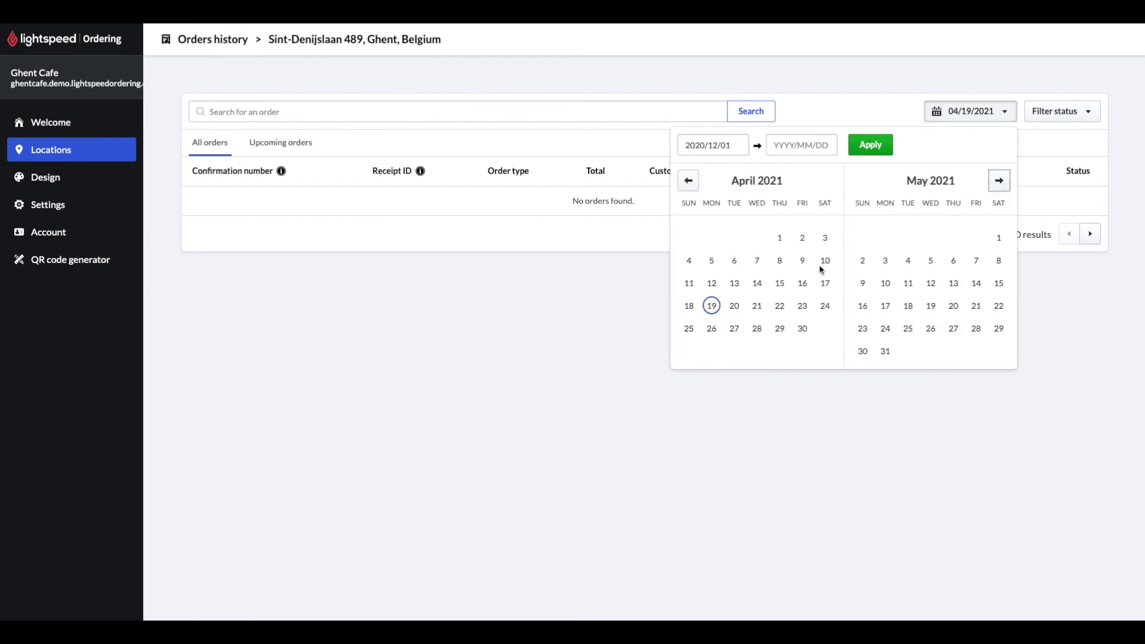
left_click(711, 305)
left_click(889, 144)
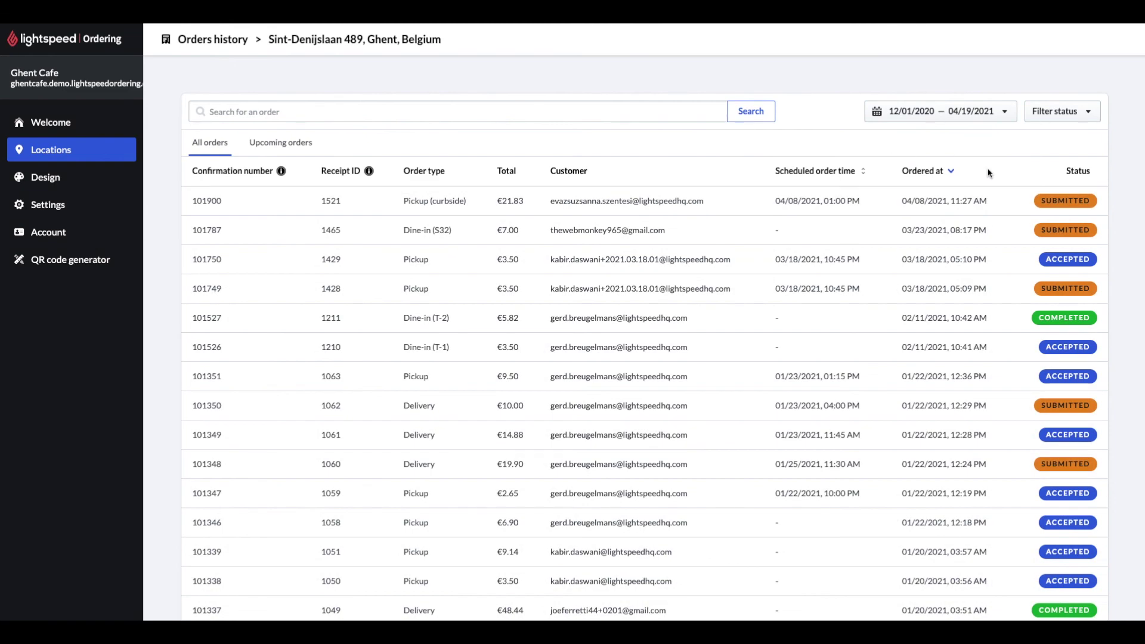
Step: Review the listed orders, check the order status filter options, and begin an order search
scroll(988, 172, "down", 1)
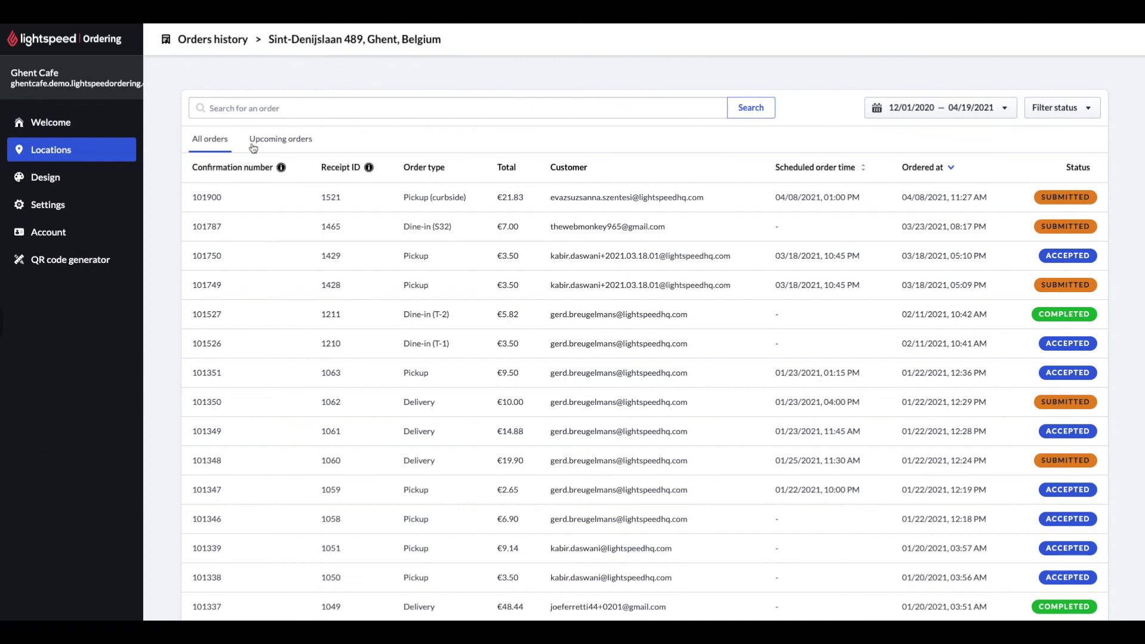
scroll(1013, 90, "down", 1)
left_click(1058, 80)
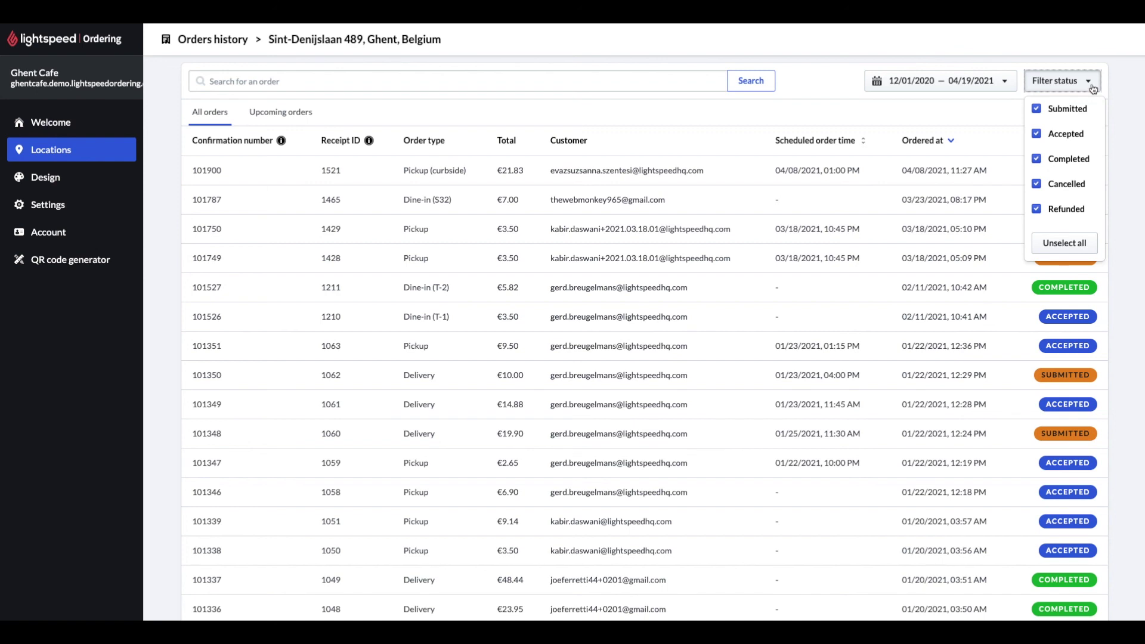
left_click(321, 82)
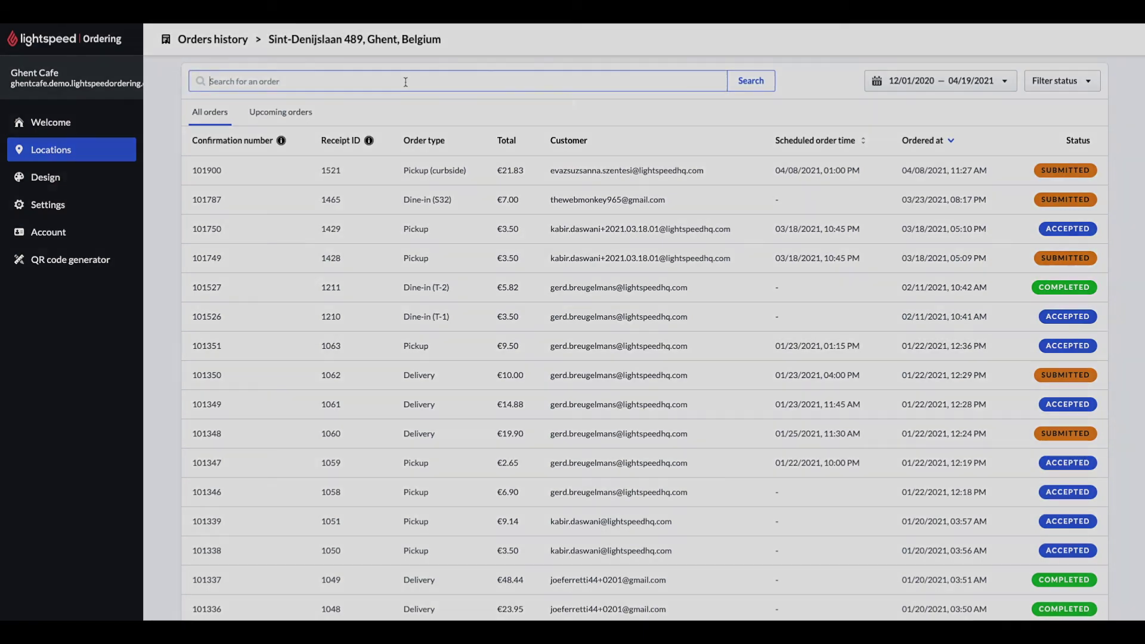